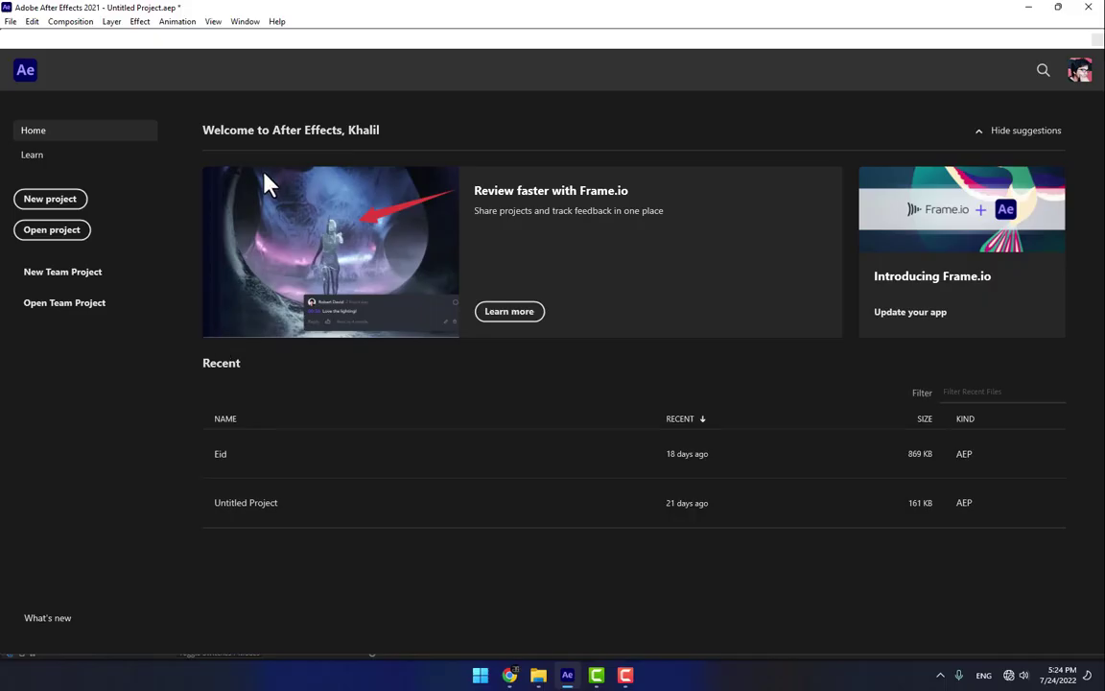
Step: Start a new project without saving and create a composition from Footage.mov
left_click(76, 198)
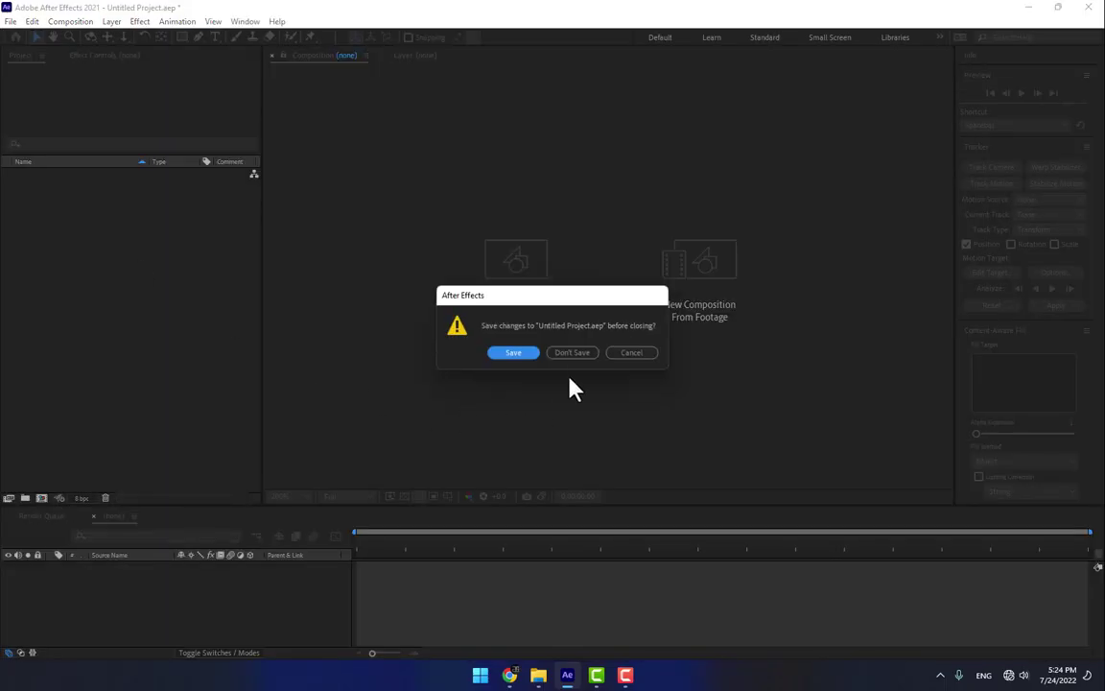
key("n")
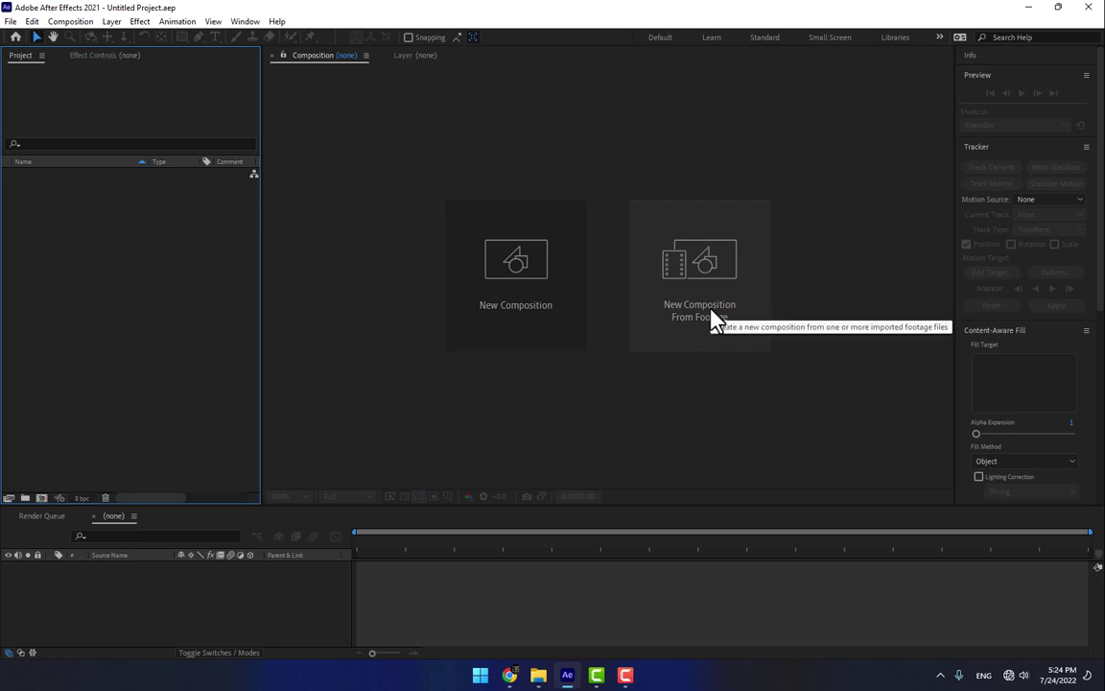
left_click(700, 298)
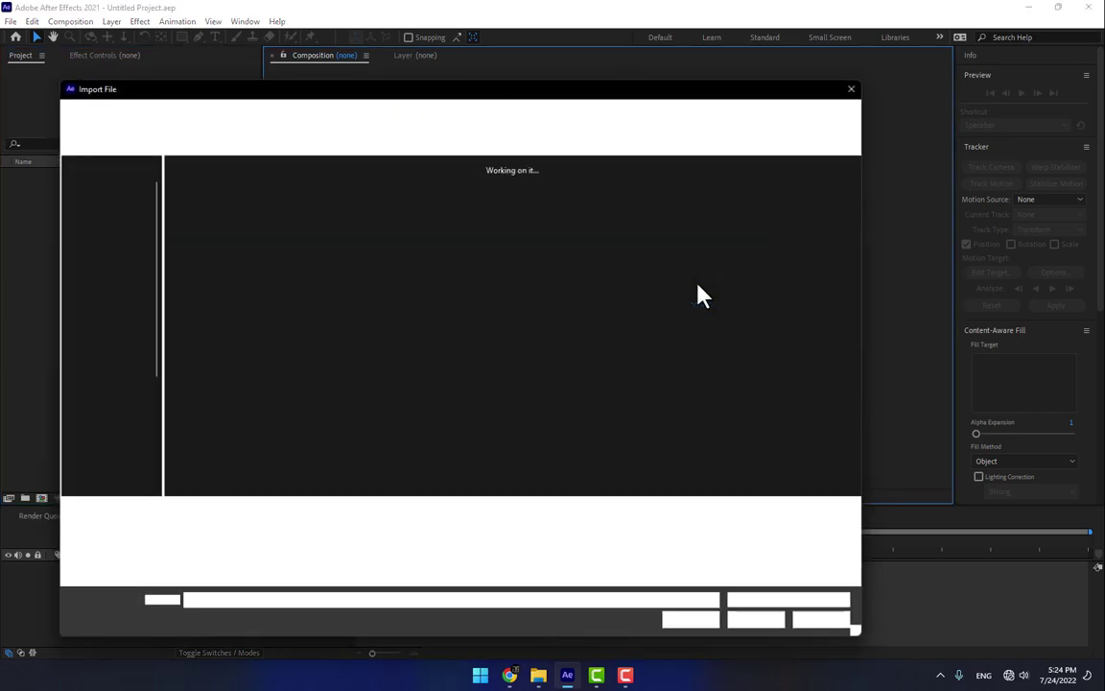
double_click(384, 398)
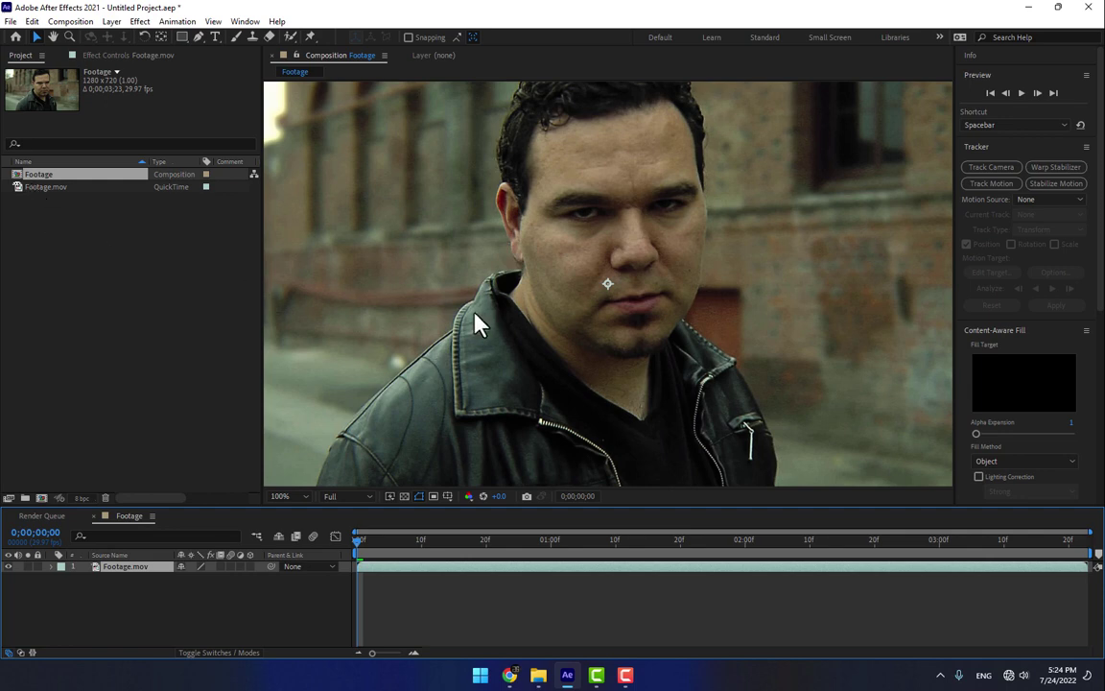
mouse_move(364, 546)
left_mouse_down()
mouse_move(330, 562)
mouse_move(550, 574)
mouse_move(189, 603)
left_mouse_up()
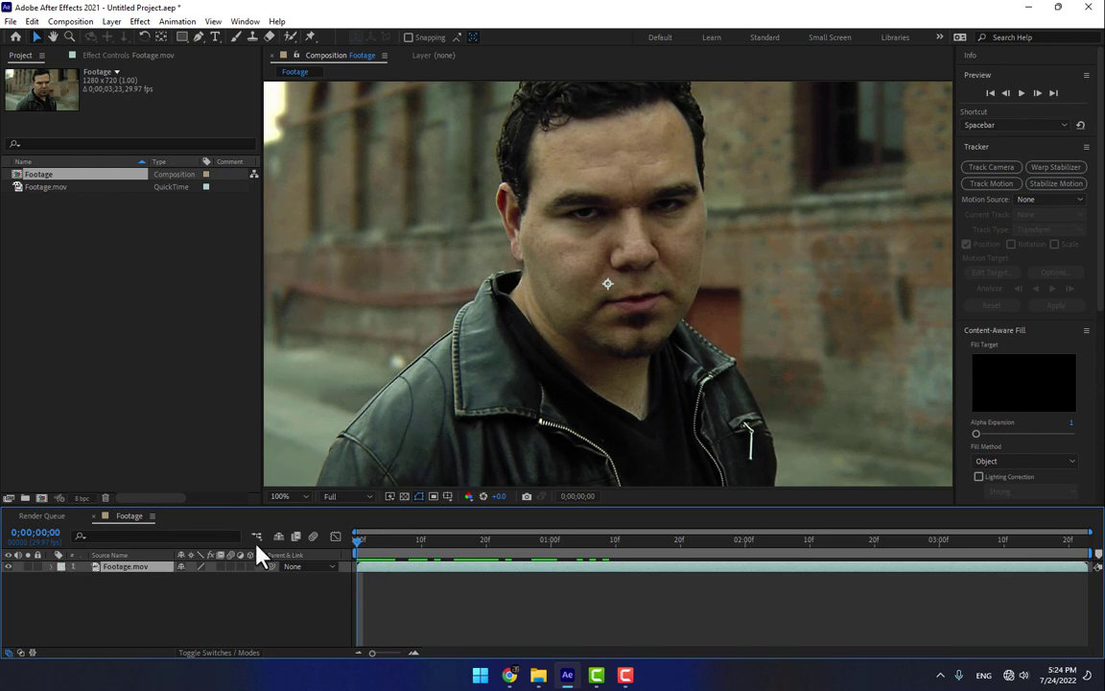
Step: Save the composition's first frame as a Photoshop file on the Desktop and render it
left_click(83, 26)
mouse_move(93, 184)
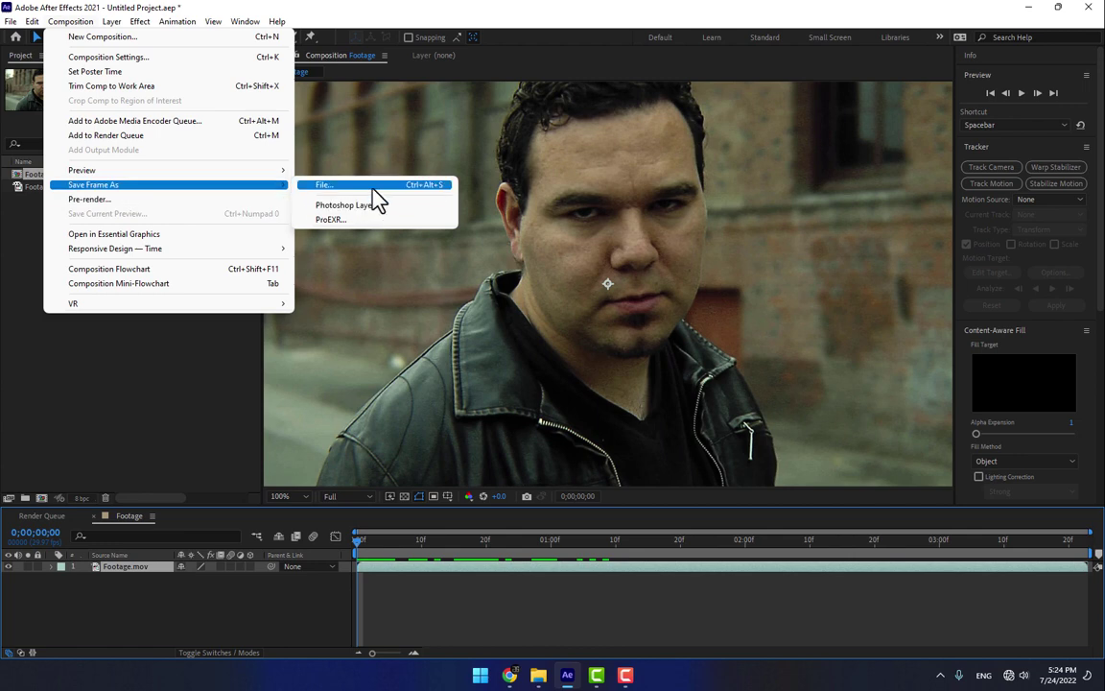
left_click(373, 186)
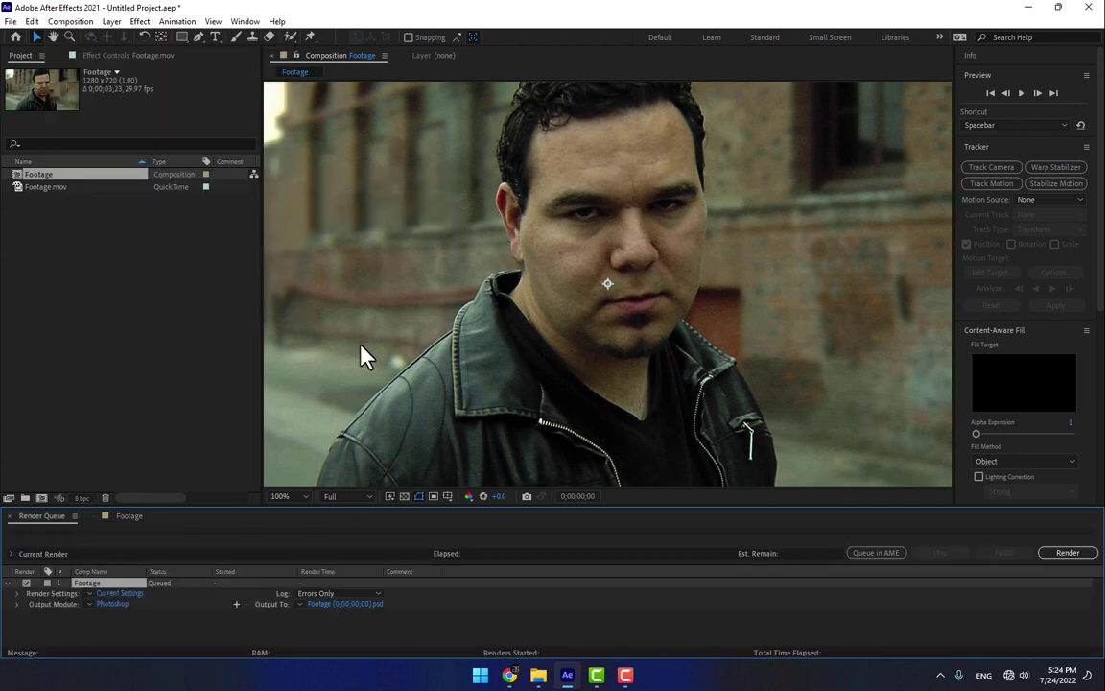
left_click(327, 605)
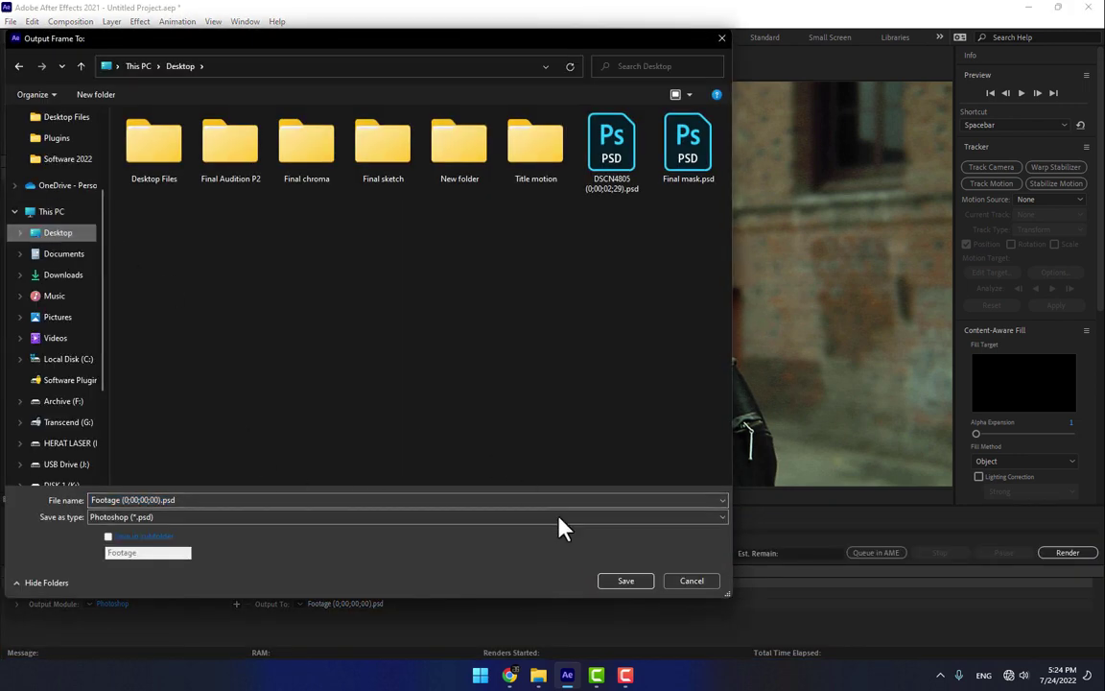
left_click(625, 580)
left_click(1067, 553)
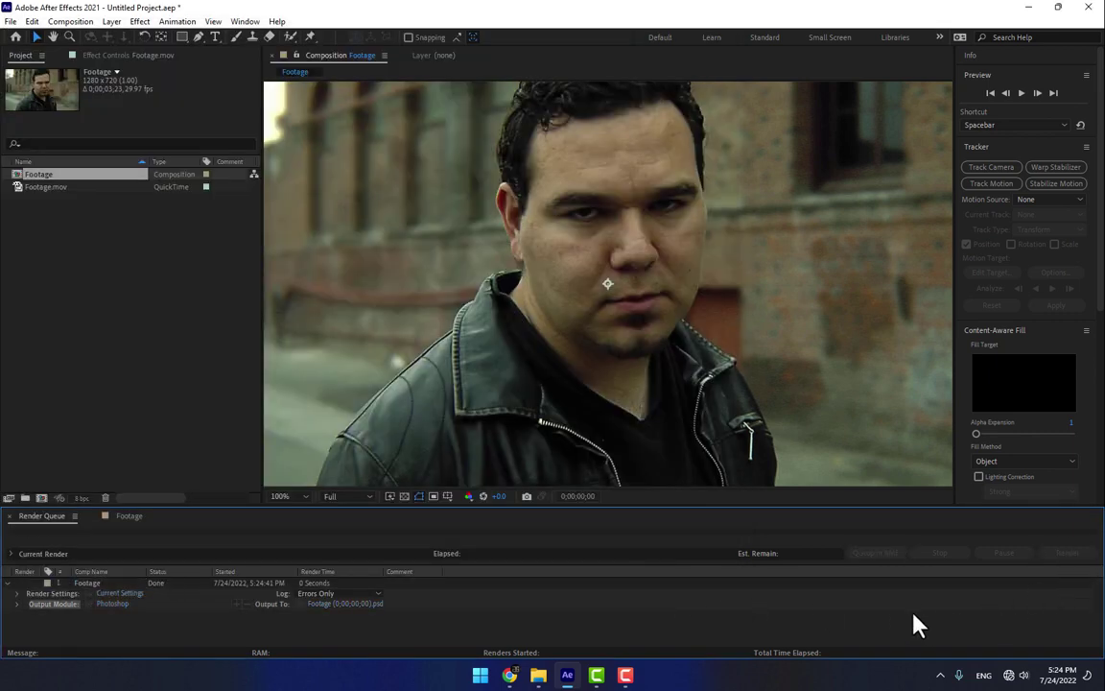
Step: Launch Photoshop and scrub the After Effects footage to around frame 17
left_click(481, 676)
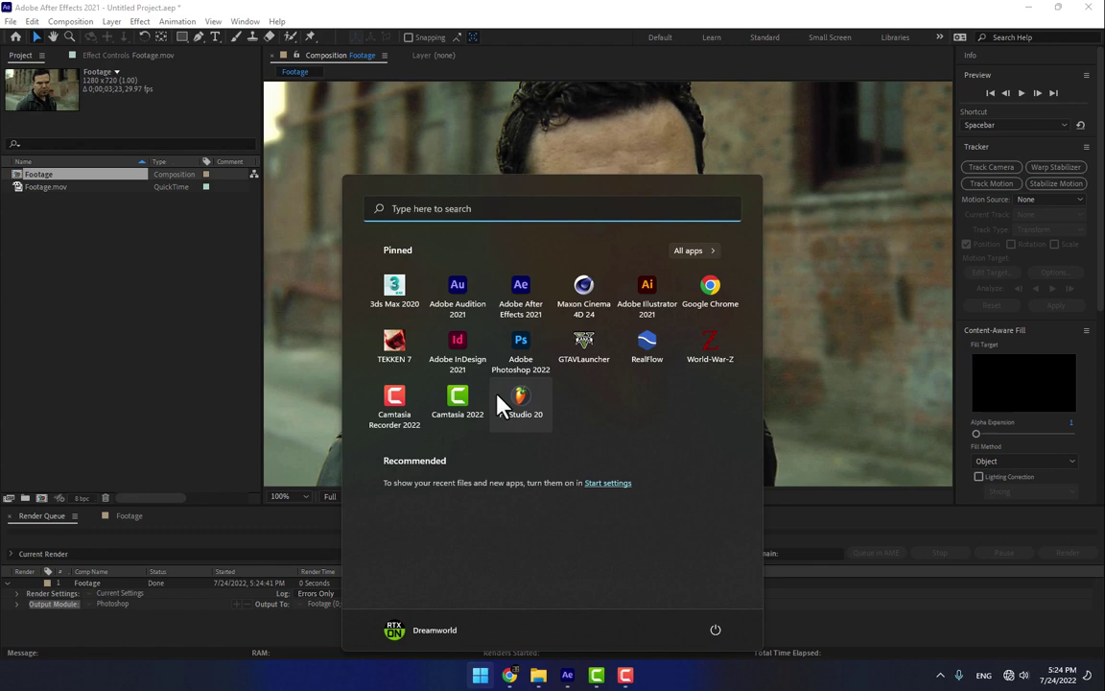
left_click(527, 366)
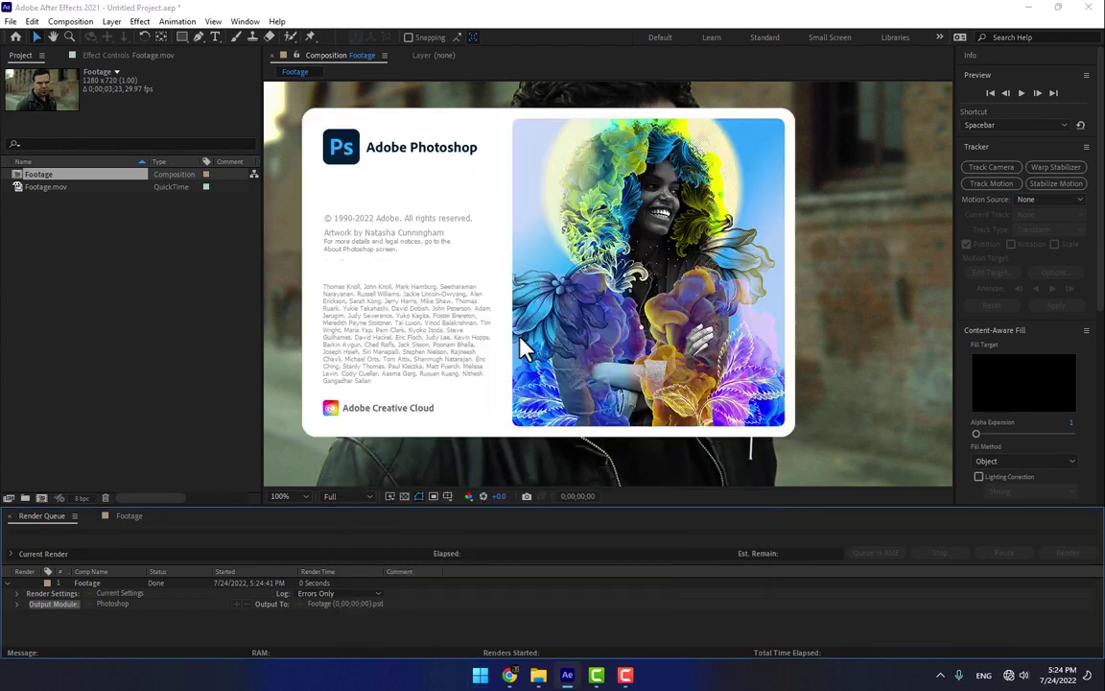
left_click(80, 564)
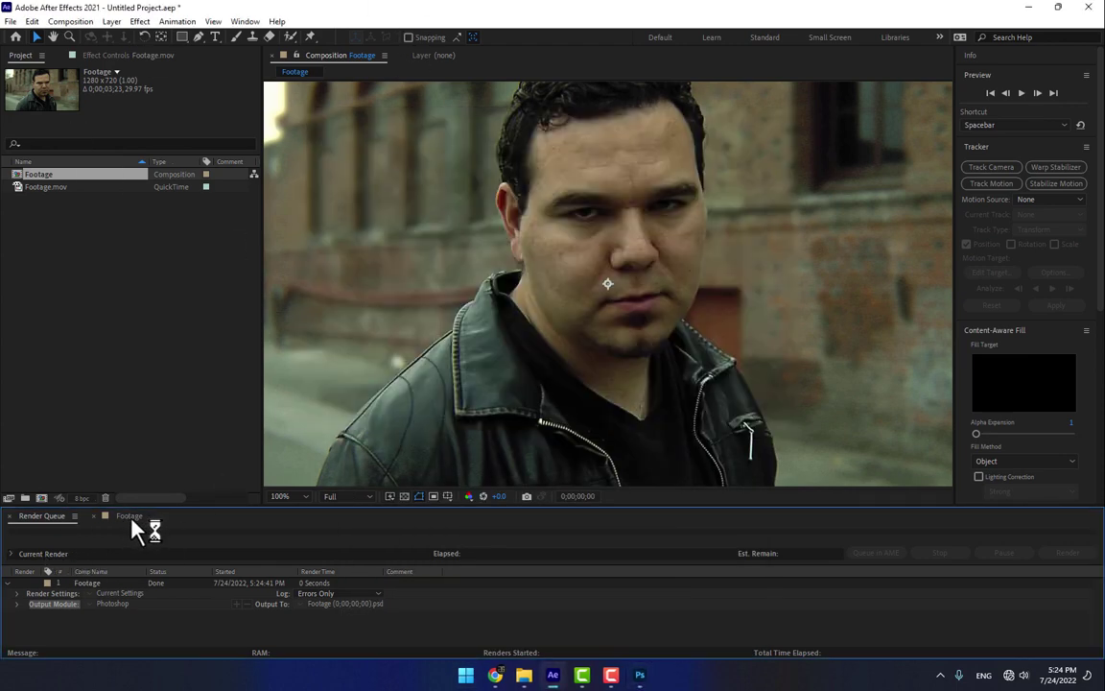
left_click(129, 516)
left_click_drag(424, 554, 518, 558)
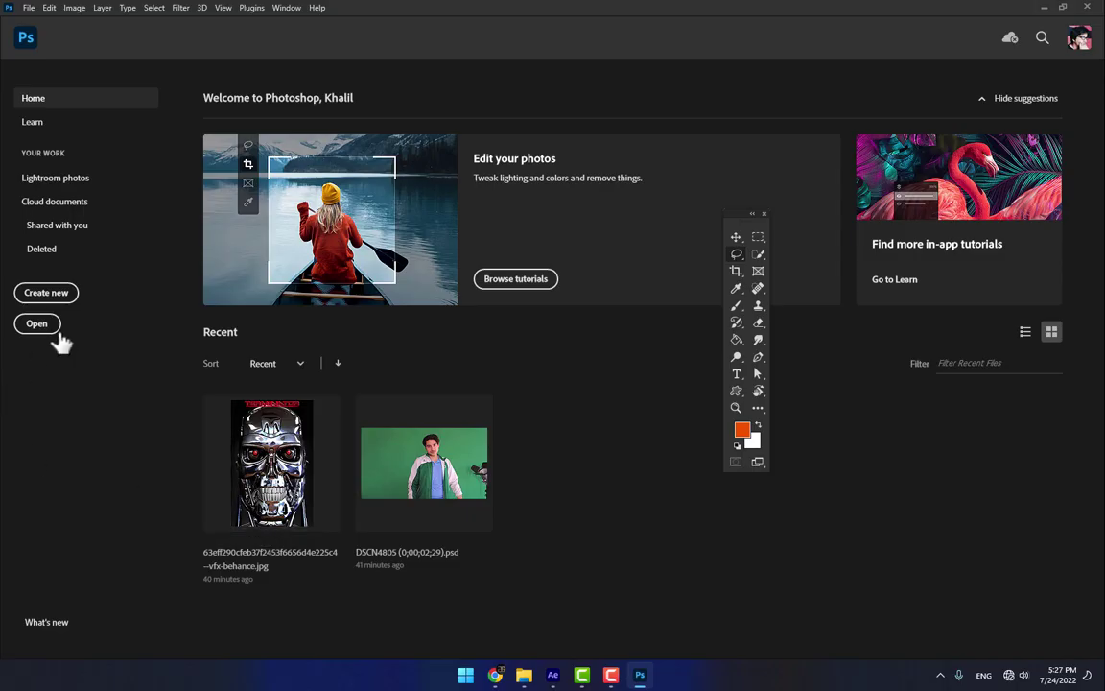
Step: Open Footage (0;00;00;00).psd in Photoshop, then browse for another Desktop file
left_click(55, 331)
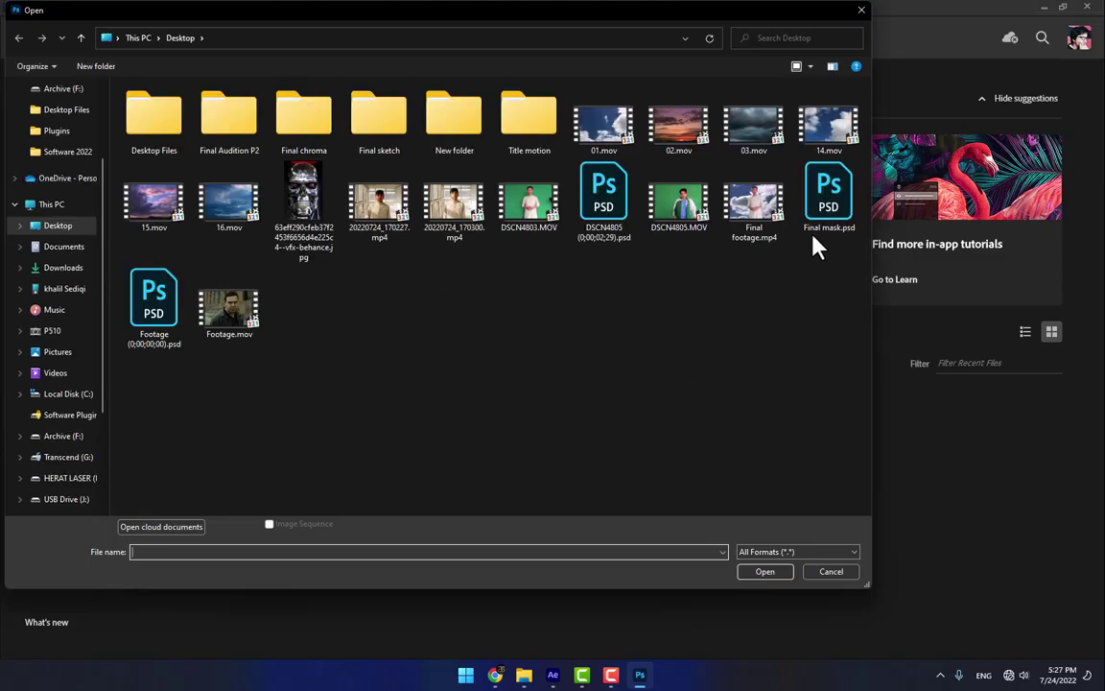
double_click(153, 305)
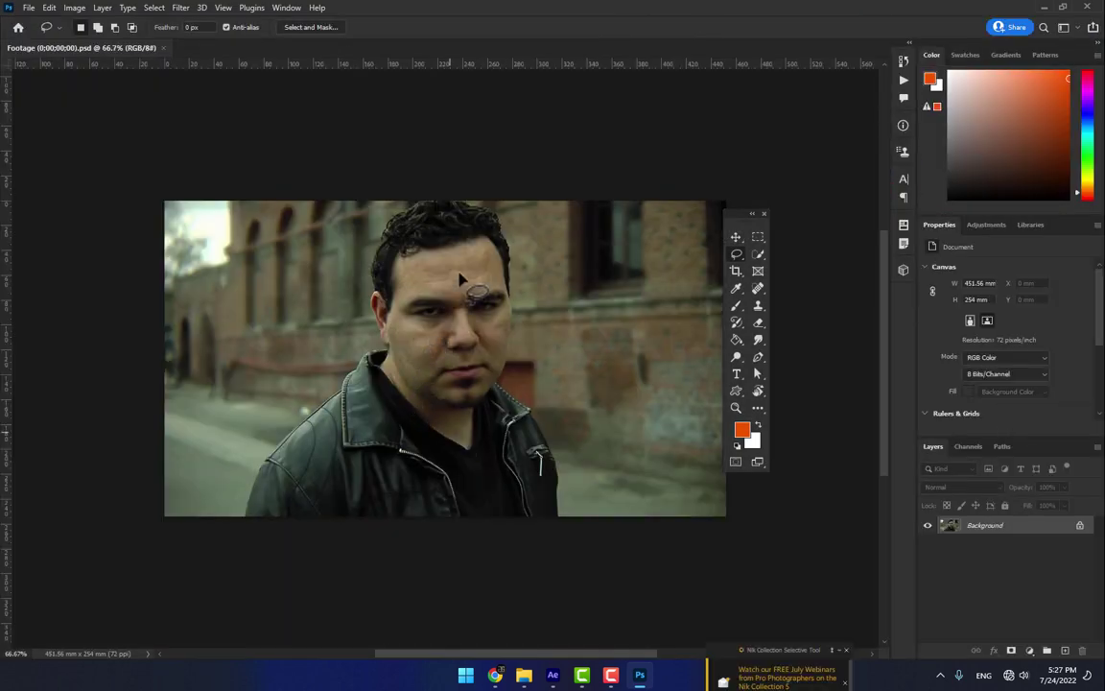
key("ctrl+o")
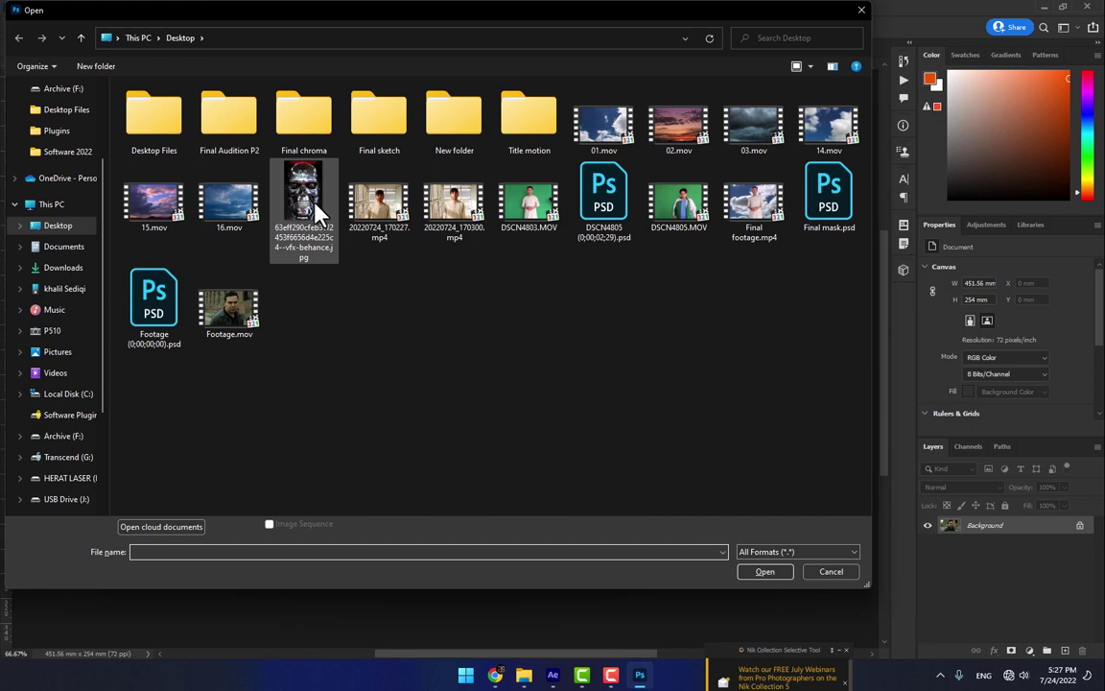
Step: Bring the chrome skull image into the footage document, scaled to about 40% over the face
double_click(284, 182)
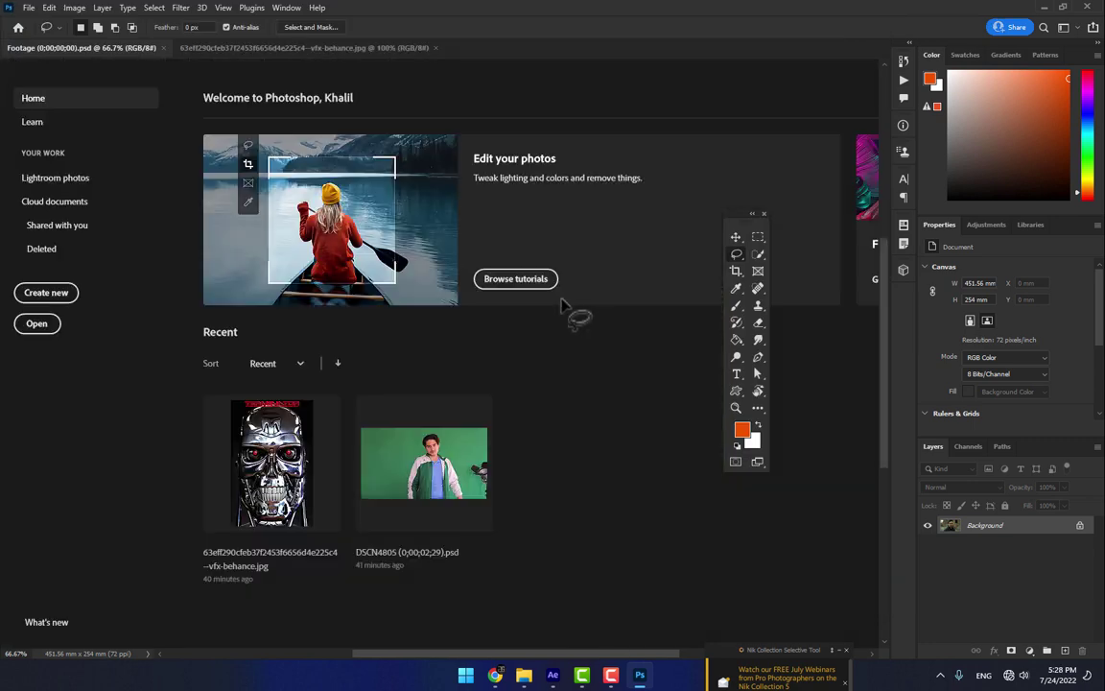
key("v")
mouse_move(525, 358)
left_mouse_down()
mouse_move(149, 62)
mouse_move(374, 364)
left_mouse_up()
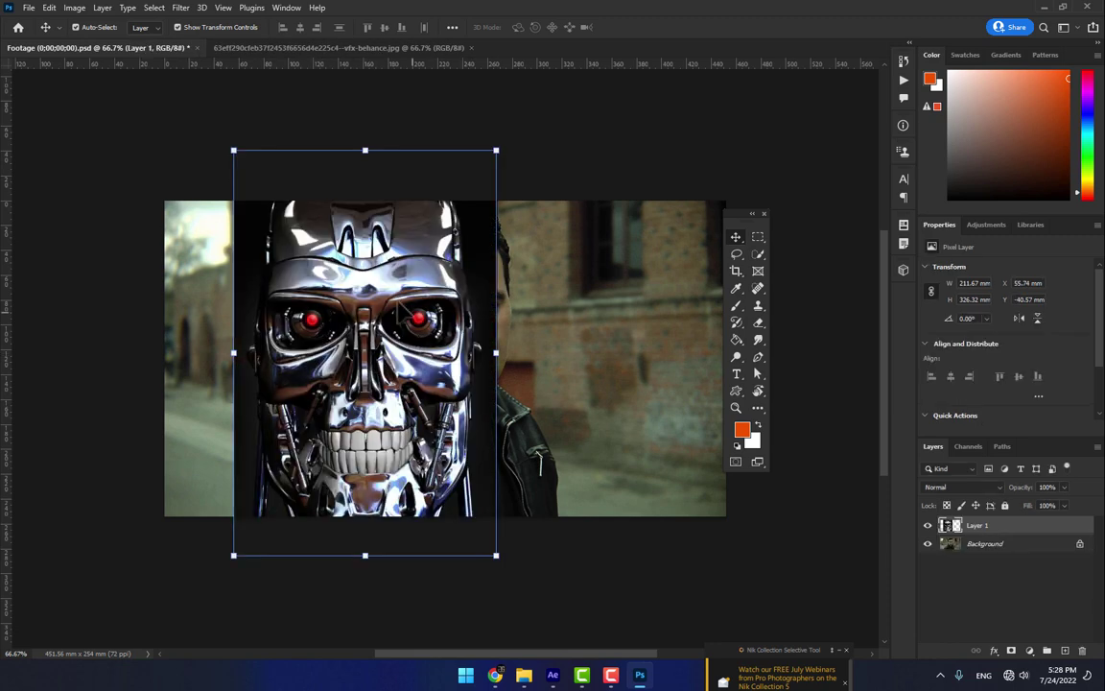
left_click_drag(373, 281, 465, 281)
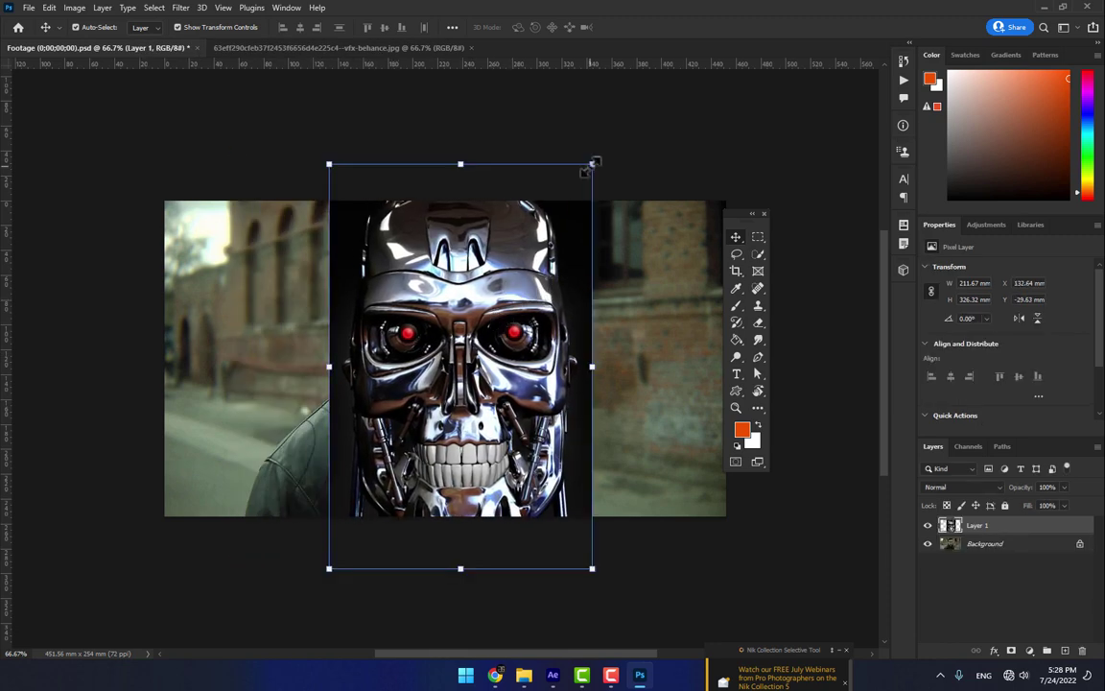
left_click_drag(592, 165, 498, 277)
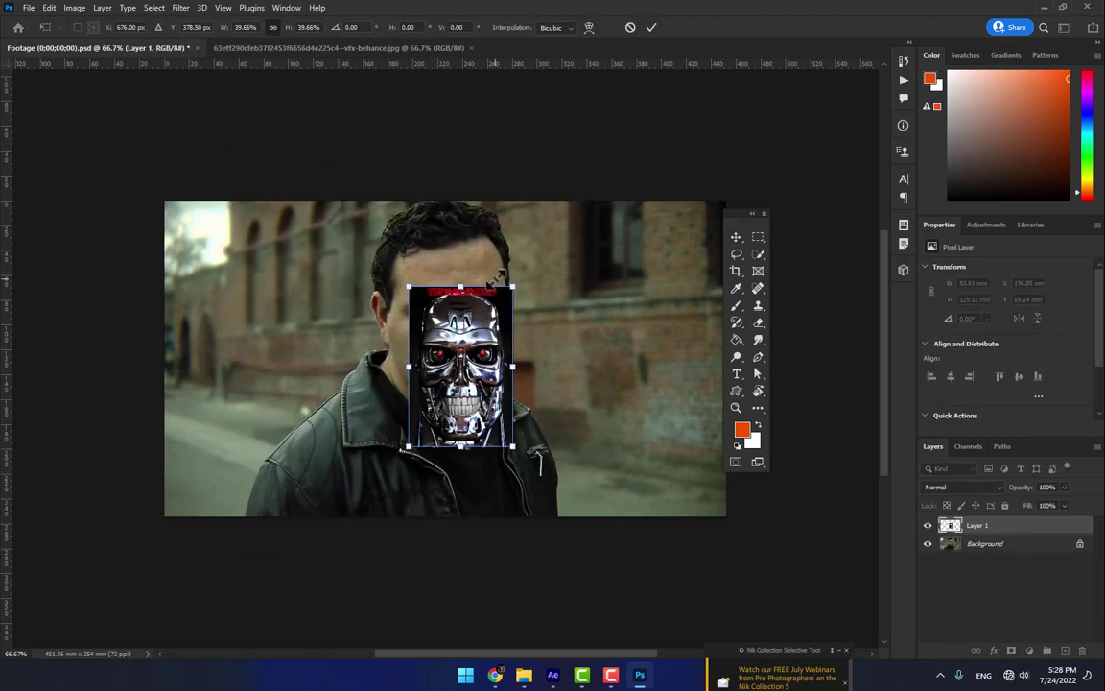
left_click_drag(460, 384, 460, 367)
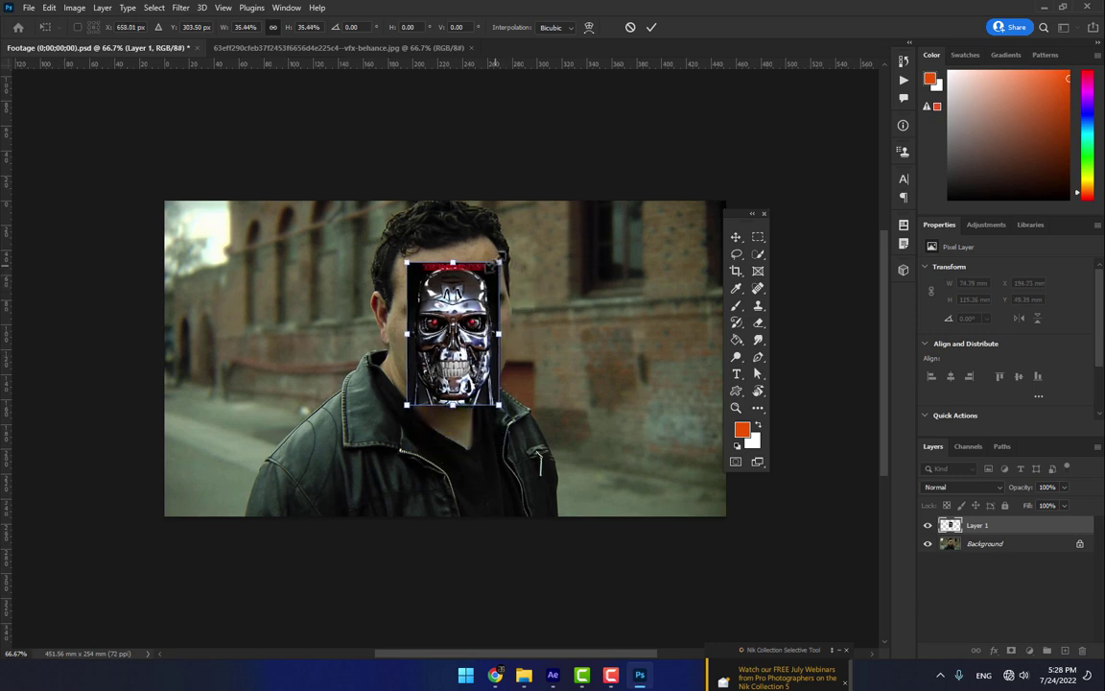
left_click_drag(409, 269, 391, 239)
left_click(652, 28)
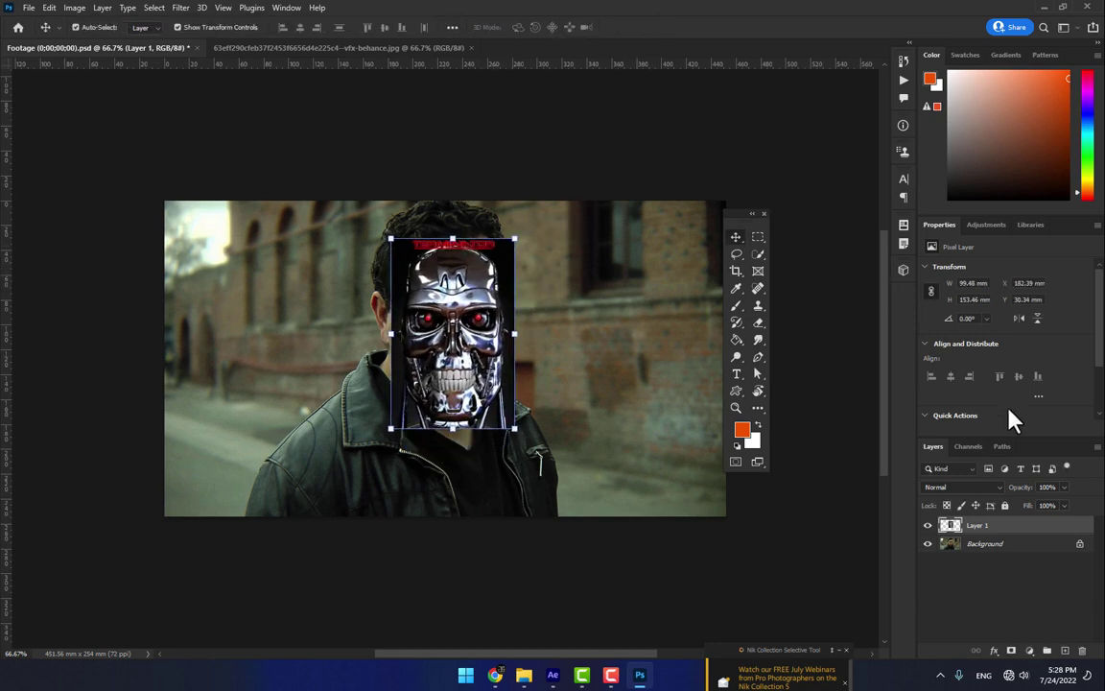
Step: With opacity lowered, rescale, tilt and align the skull to the face, then restore 100% opacity
left_click_drag(1031, 503, 1020, 501)
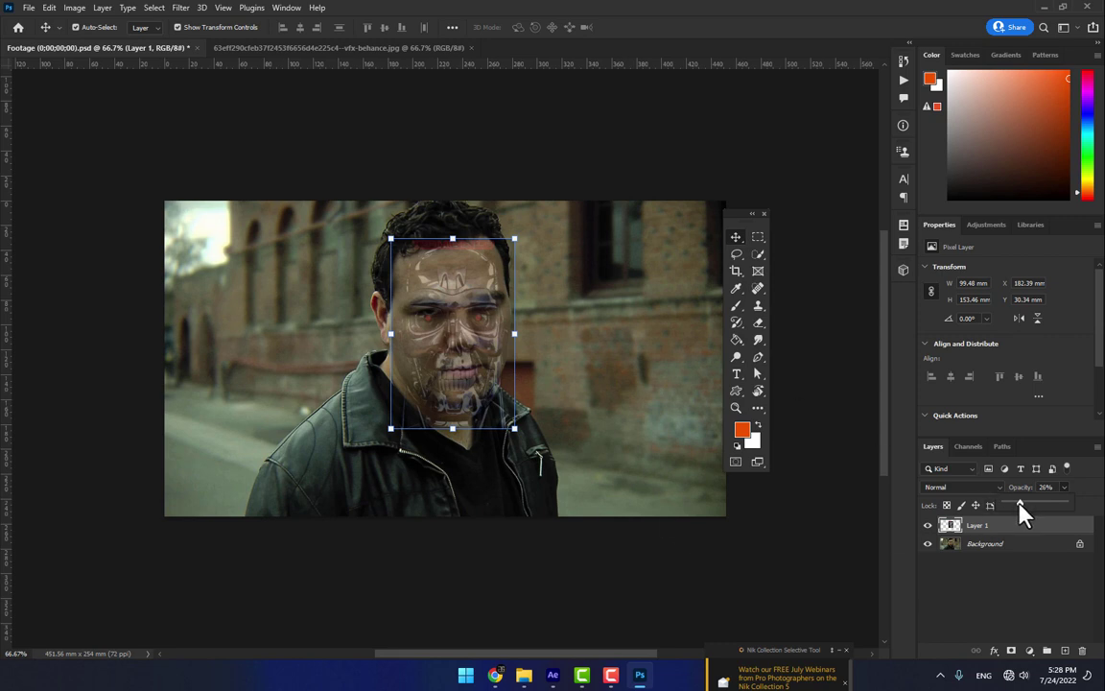
left_click(1027, 600)
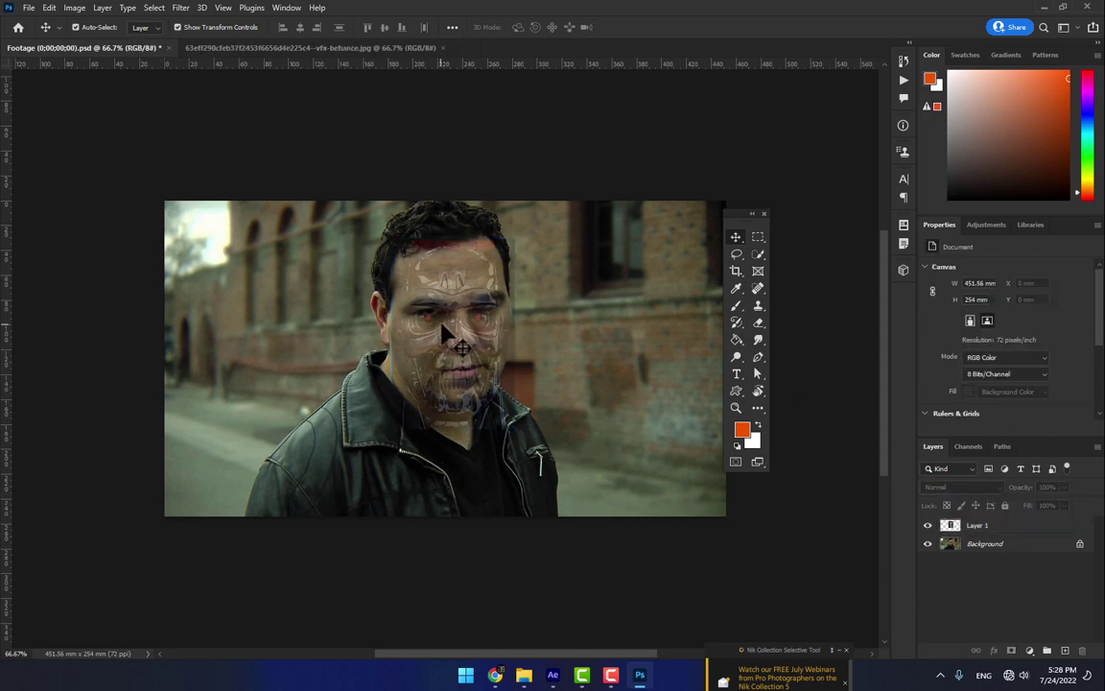
scroll(451, 331, "up", 2)
scroll(458, 331, "up", 3)
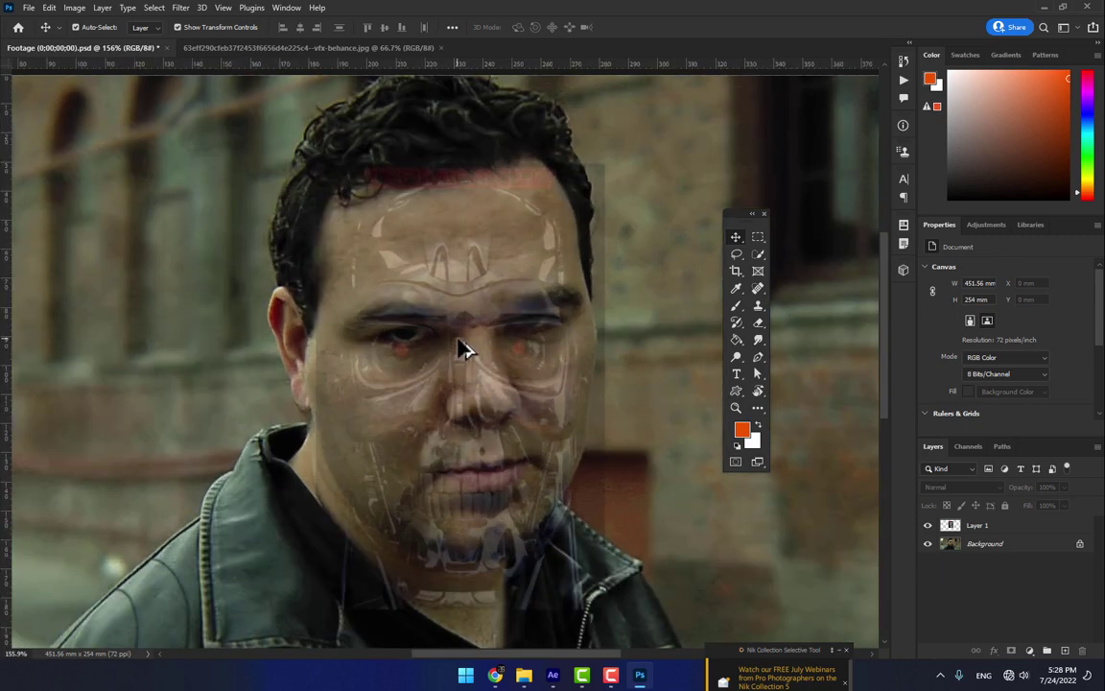
left_click_drag(461, 345, 482, 352)
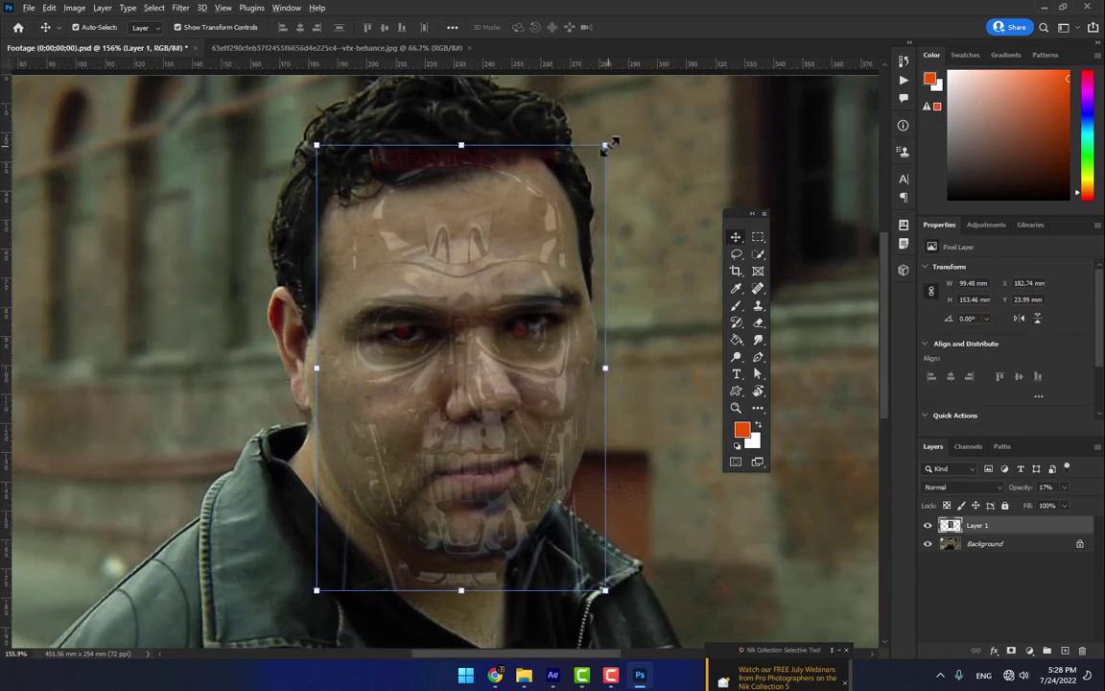
left_click_drag(607, 144, 630, 107)
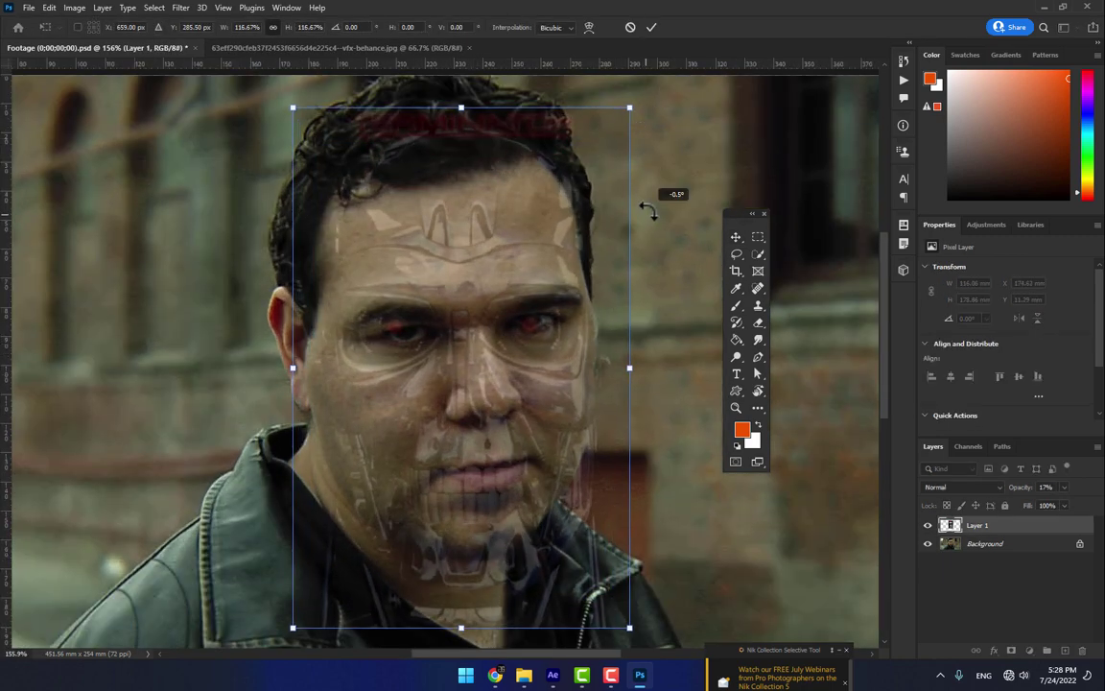
left_click_drag(649, 211, 664, 187)
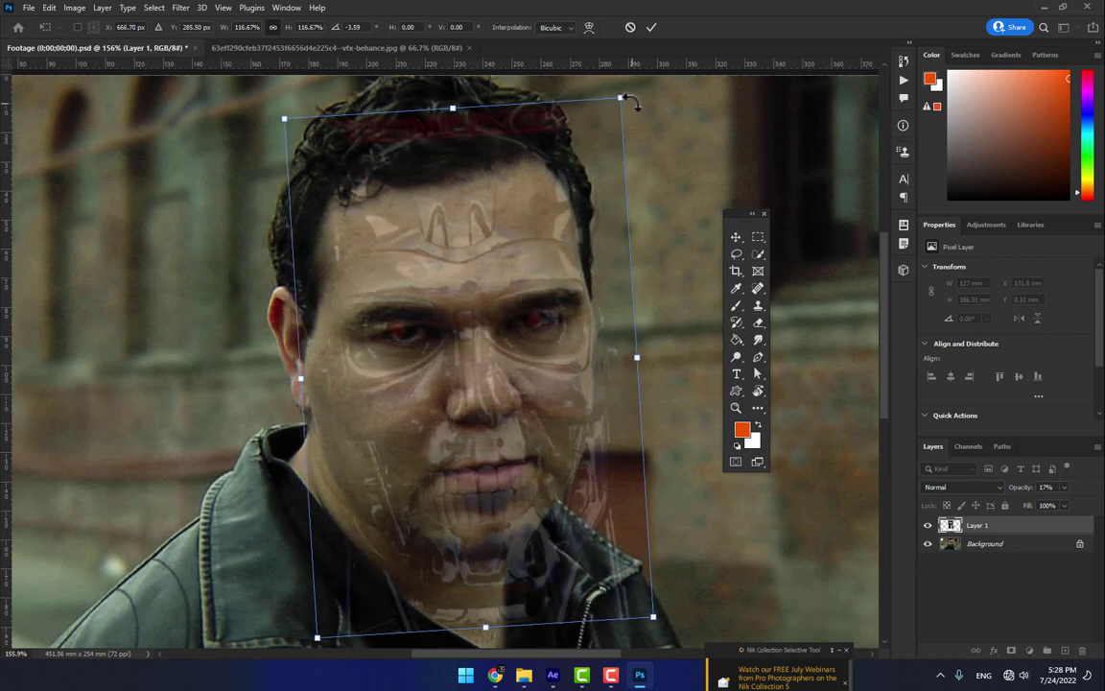
left_click_drag(620, 96, 617, 111)
left_click_drag(486, 235, 490, 239)
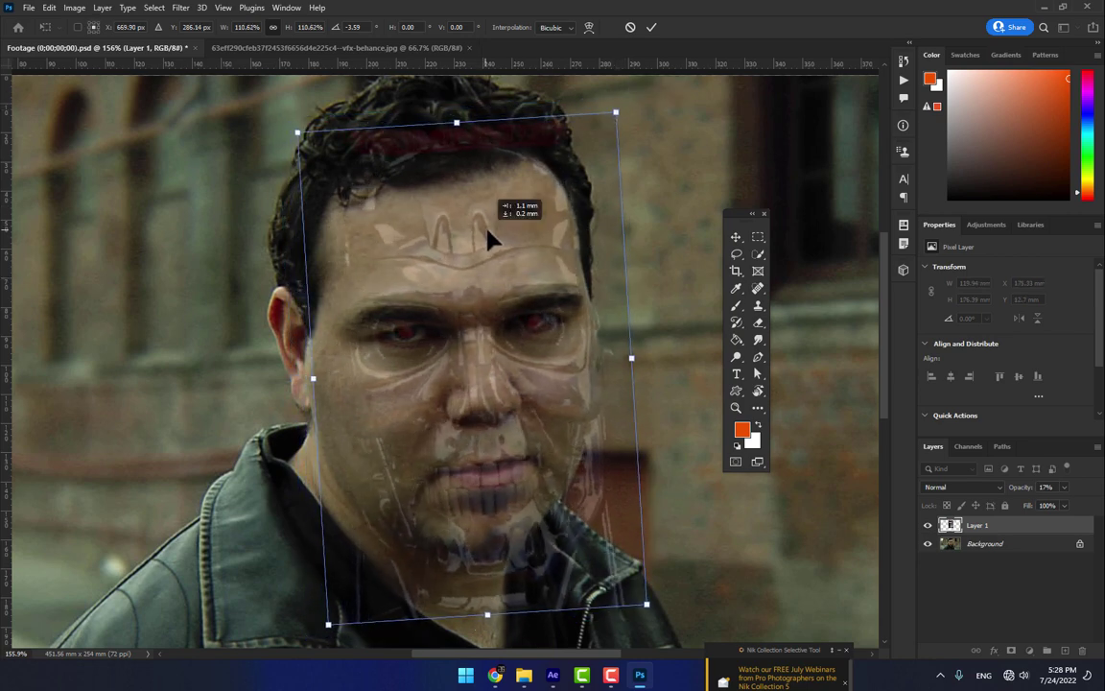
left_click(652, 27)
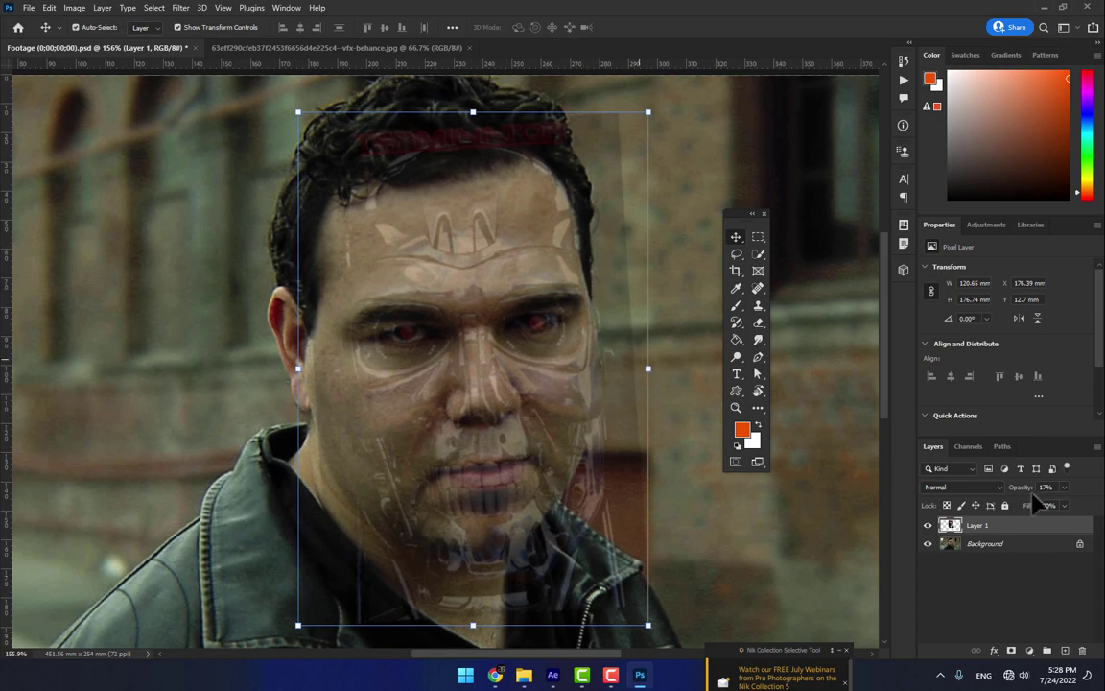
left_click_drag(1073, 512, 1099, 509)
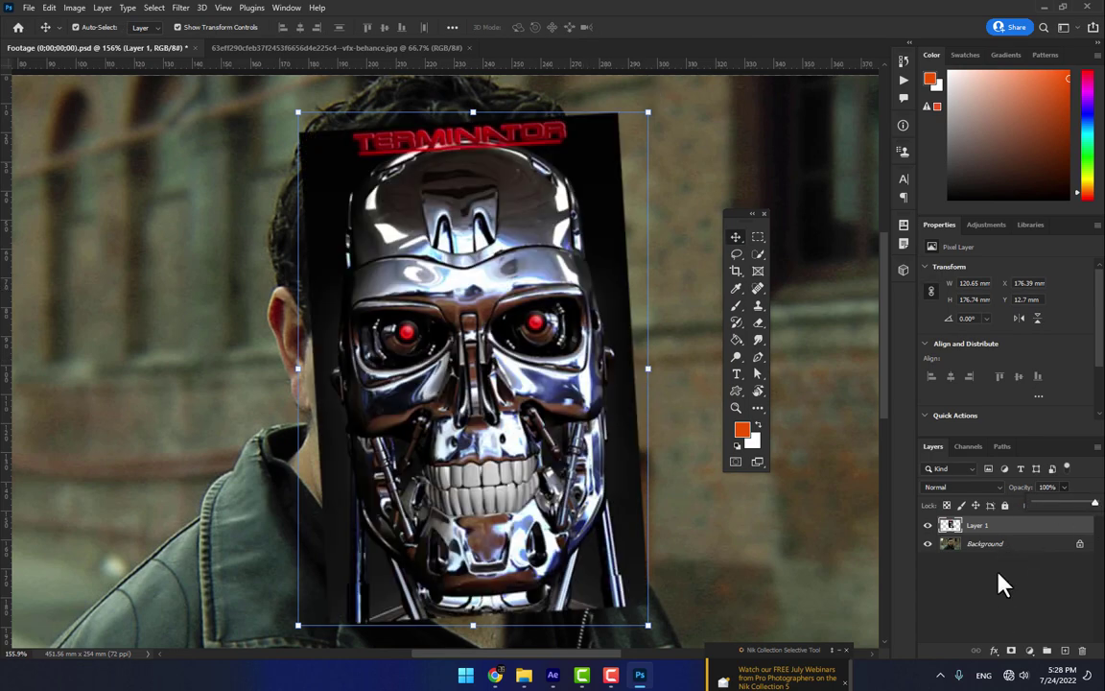
Step: Switch to the freehand Lasso tool and test an erase on the skull, undoing it
left_click(1001, 585)
left_click_drag(741, 222, 814, 146)
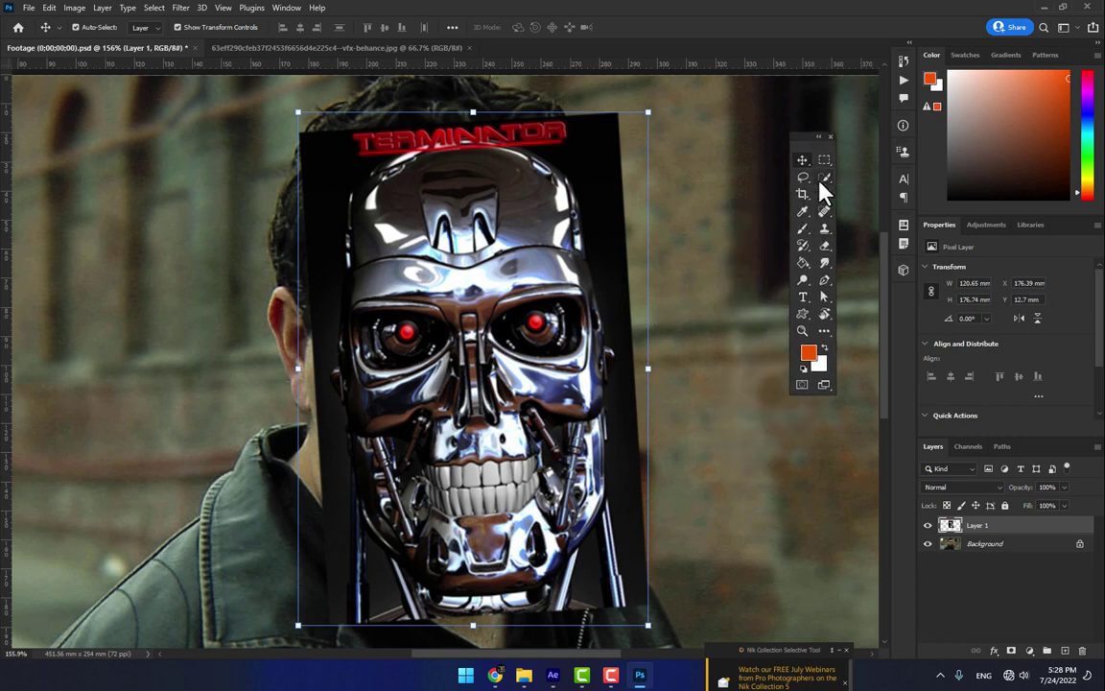
left_click(803, 178)
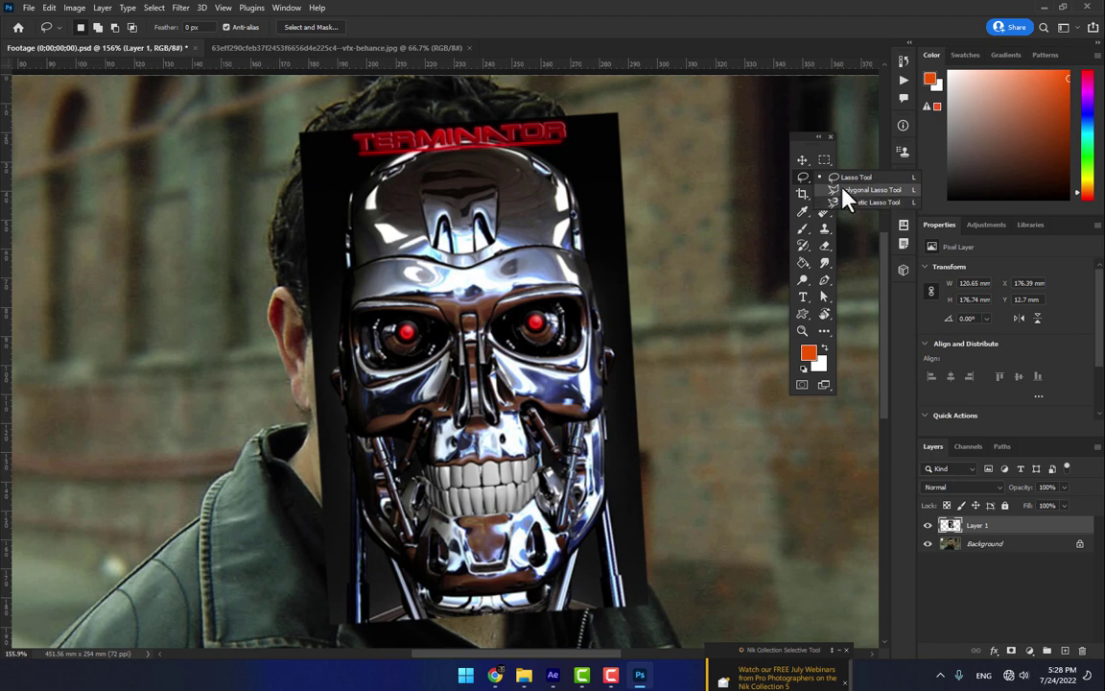
left_click(851, 178)
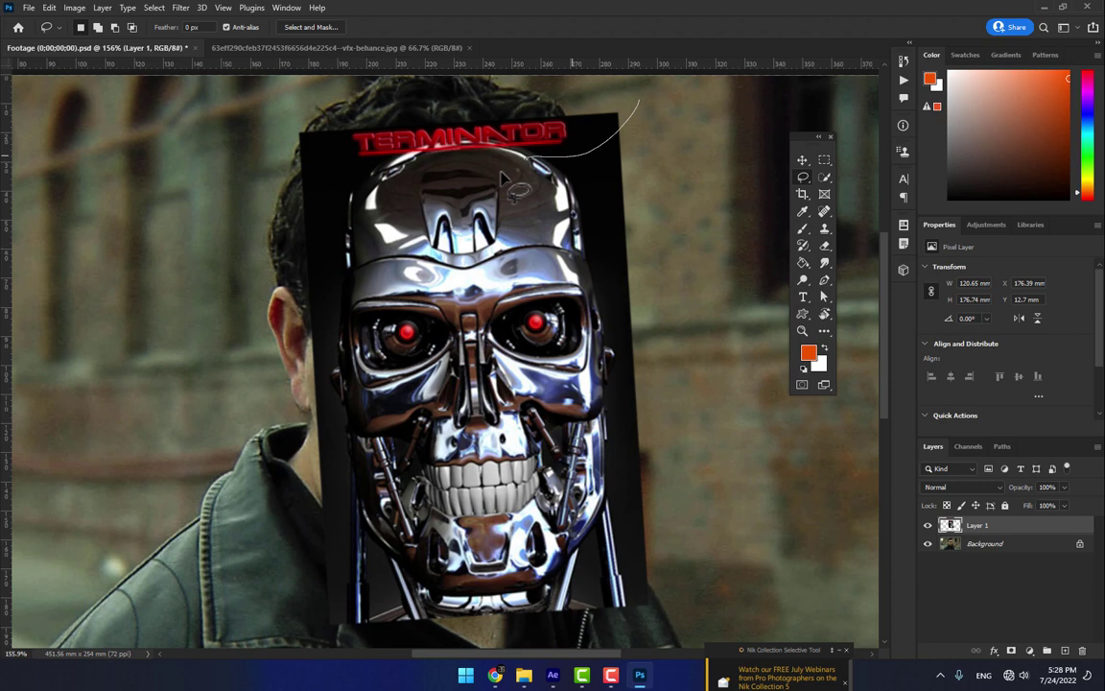
mouse_move(618, 146)
left_mouse_down()
mouse_move(342, 353)
mouse_move(429, 561)
mouse_move(527, 190)
mouse_move(552, 158)
left_mouse_up()
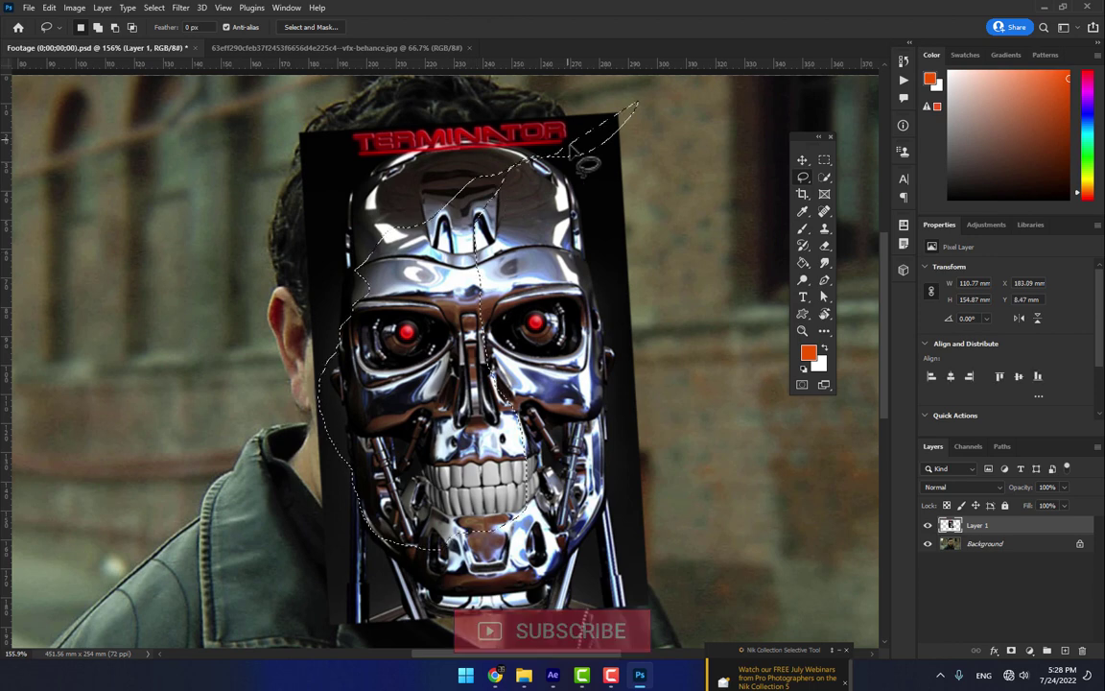
key("Delete")
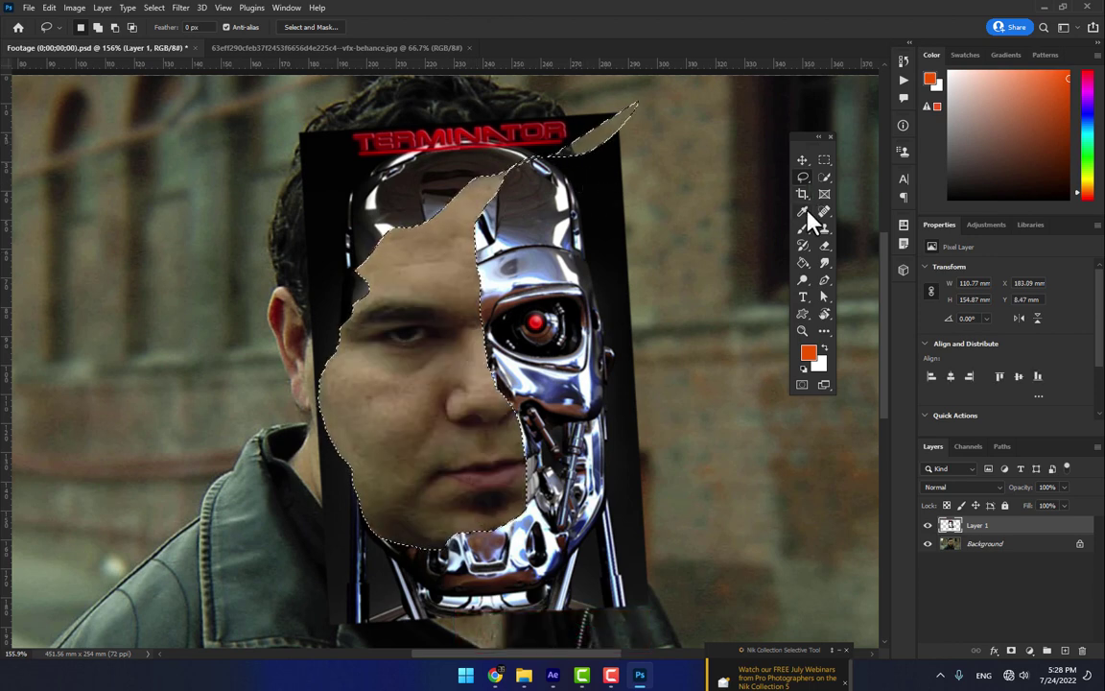
key("ctrl+z")
key("ctrl+d")
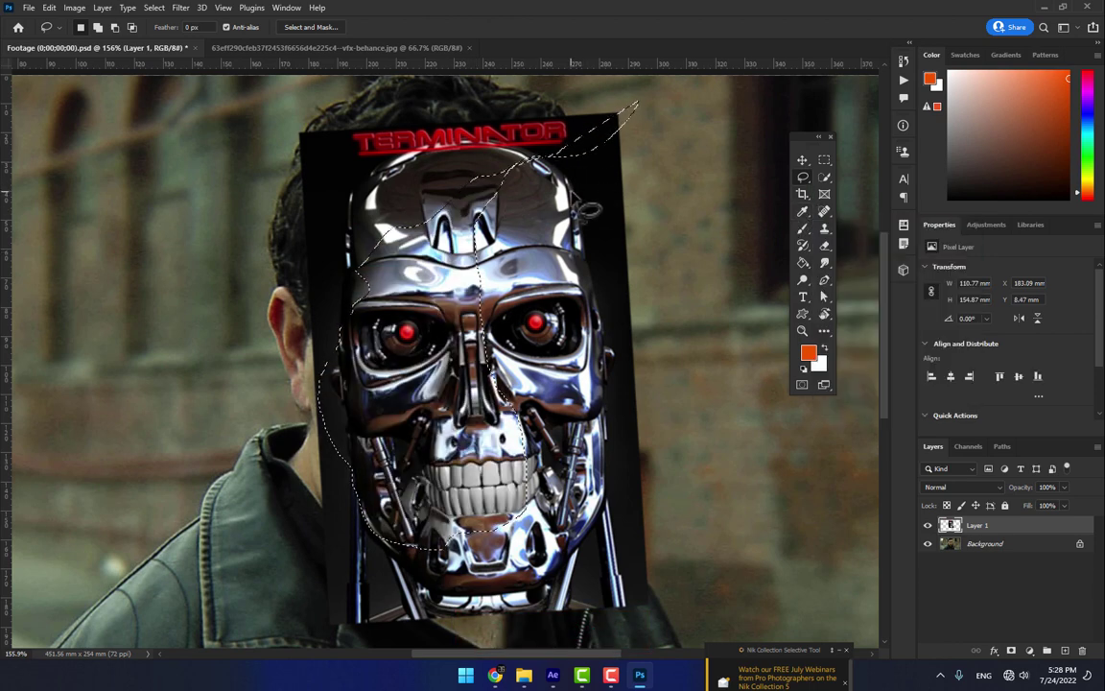
Step: Erase the skull's right half, then its logo and top
mouse_move(595, 94)
left_mouse_down()
mouse_move(740, 483)
mouse_move(605, 117)
left_mouse_up()
key("Delete")
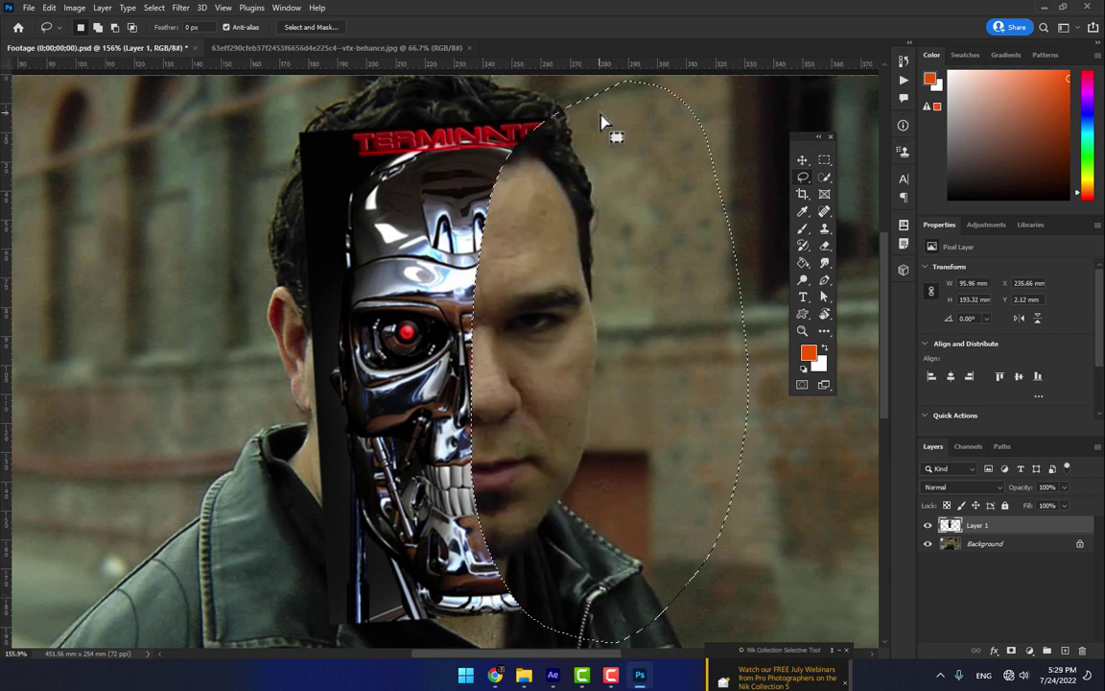
key("ctrl+d")
mouse_move(602, 96)
left_mouse_down()
mouse_move(293, 142)
mouse_move(566, 120)
left_mouse_up()
key("Delete")
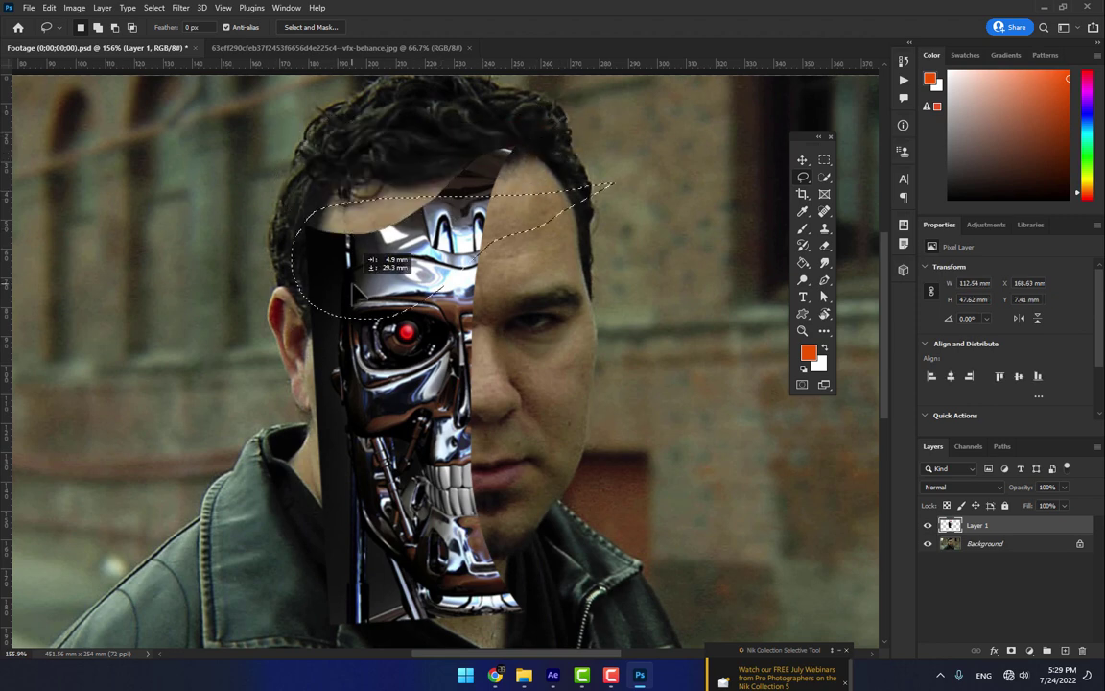
key("ctrl+d")
Step: Select the skull's left half, invert the selection and delete everything outside it
left_click_drag(345, 275, 347, 403)
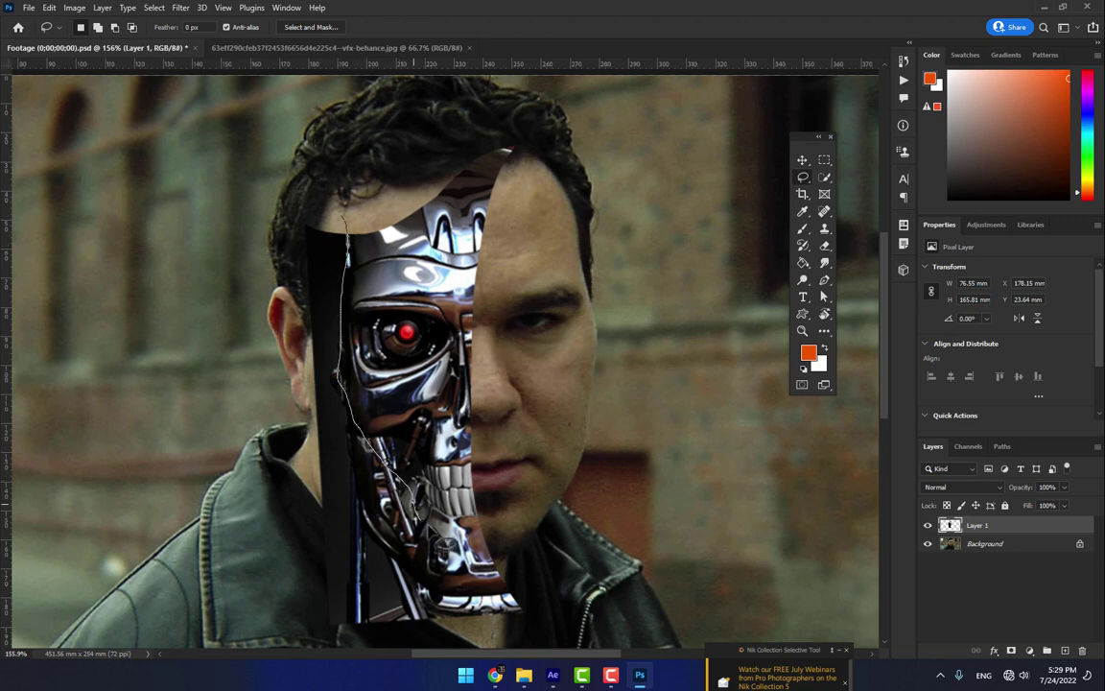
left_click_drag(473, 566, 523, 547)
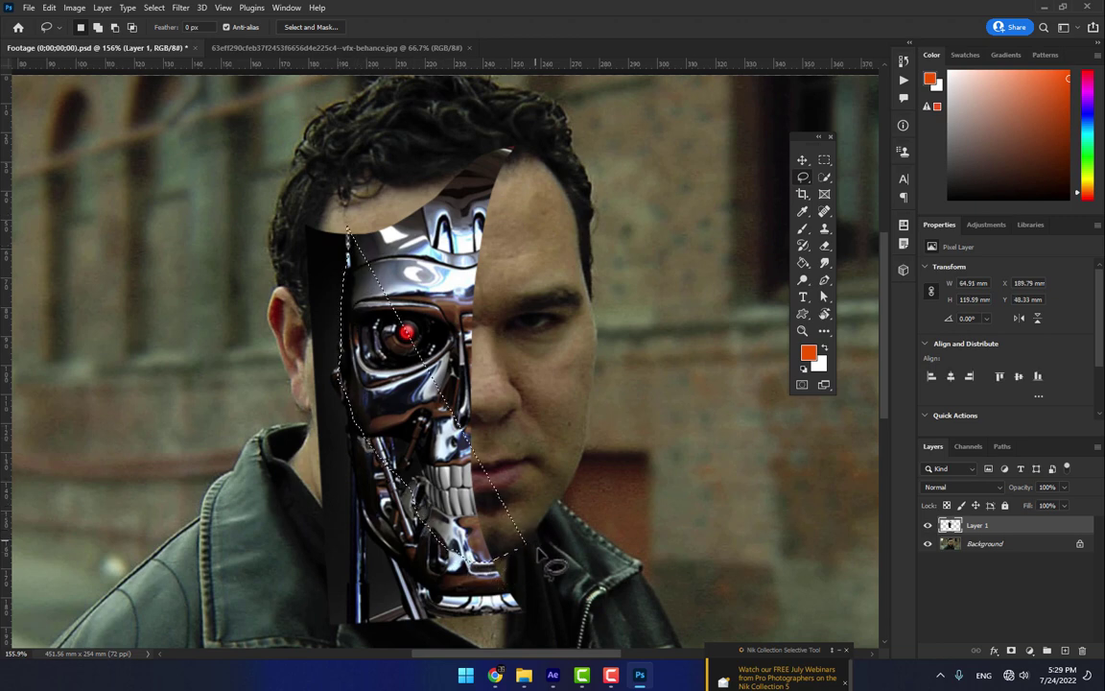
key("ctrl+shift+i")
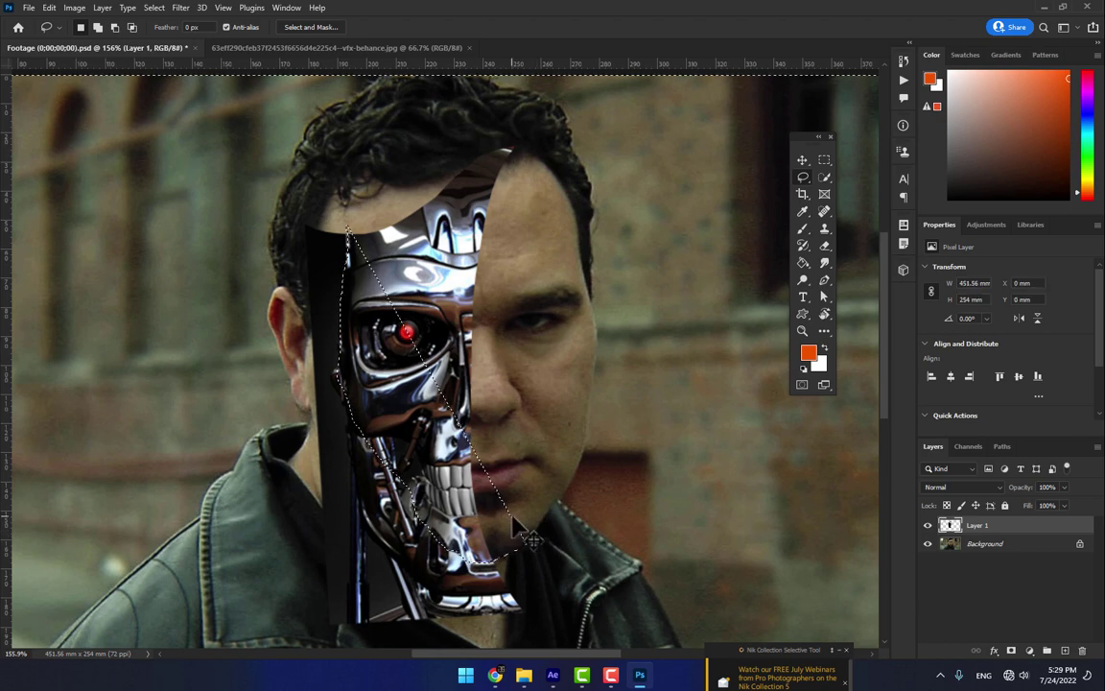
key("Delete")
key("ctrl+z")
key("Delete")
key("ctrl+d")
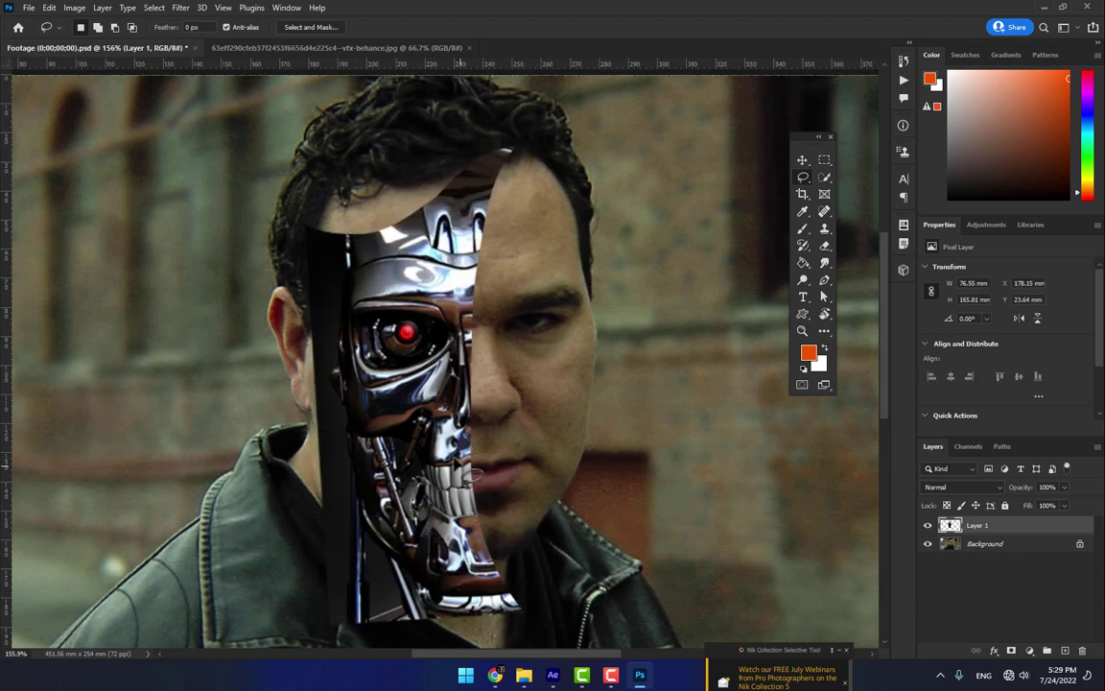
Step: Delete the leftover strip at the skull's left edge and select a stray piece near the hairline
left_click_drag(362, 219, 281, 498)
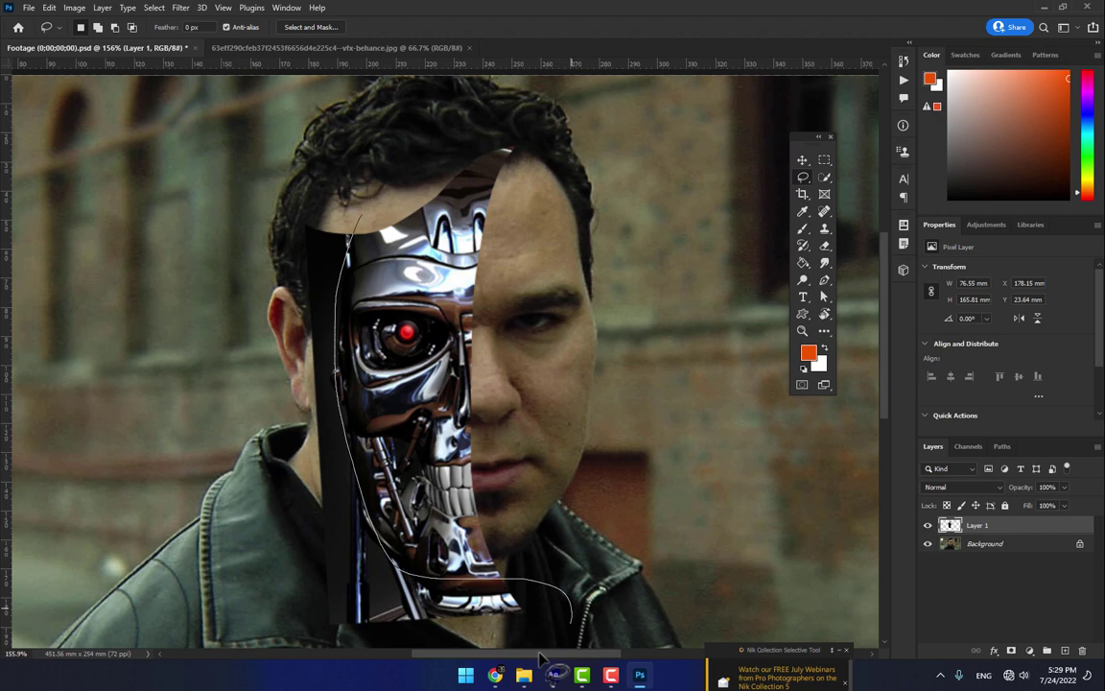
left_click_drag(281, 498, 362, 220)
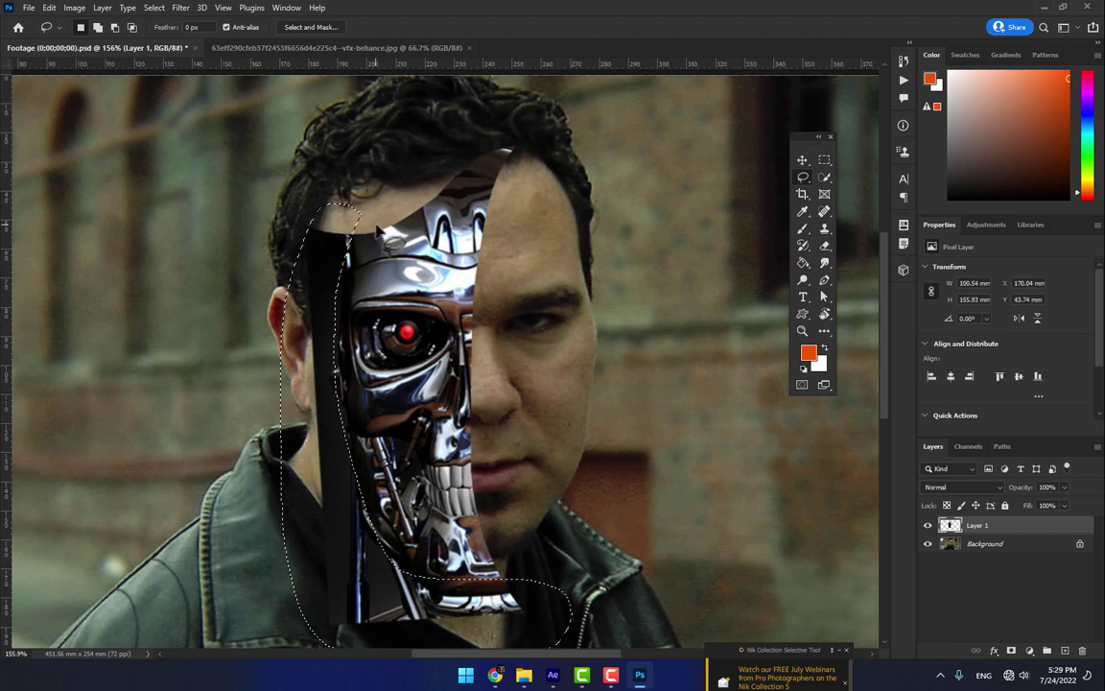
key("Delete")
key("ctrl+d")
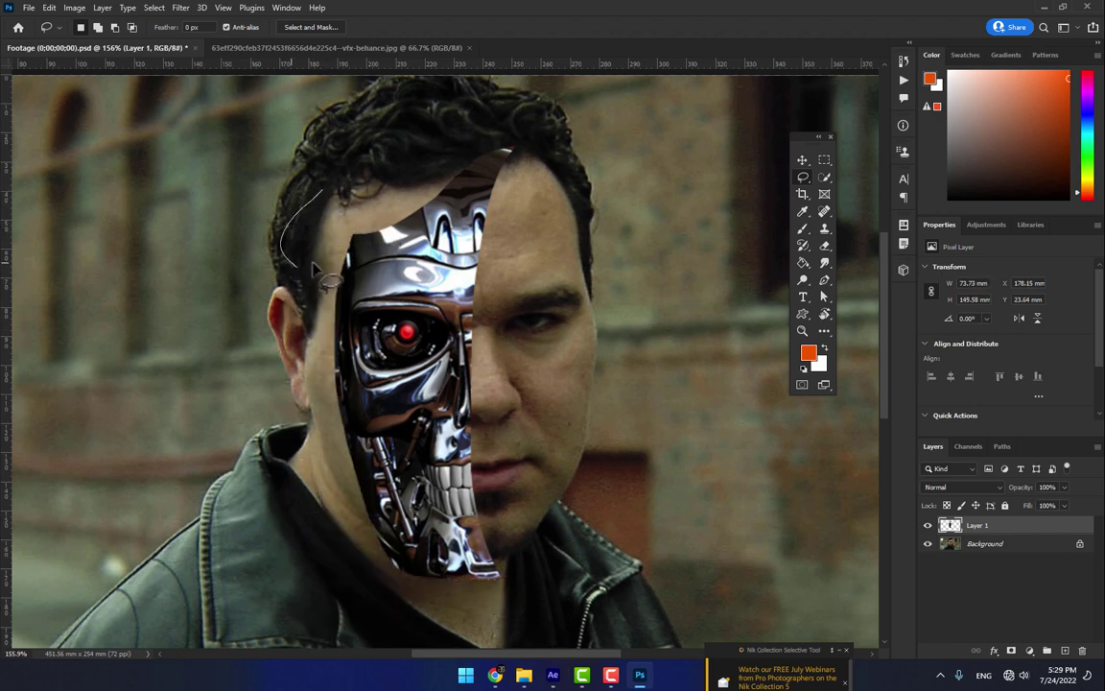
left_click_drag(316, 180, 319, 189)
Step: Put the skull layer into Warp mode with one horizontal and one vertical split
left_click(802, 161)
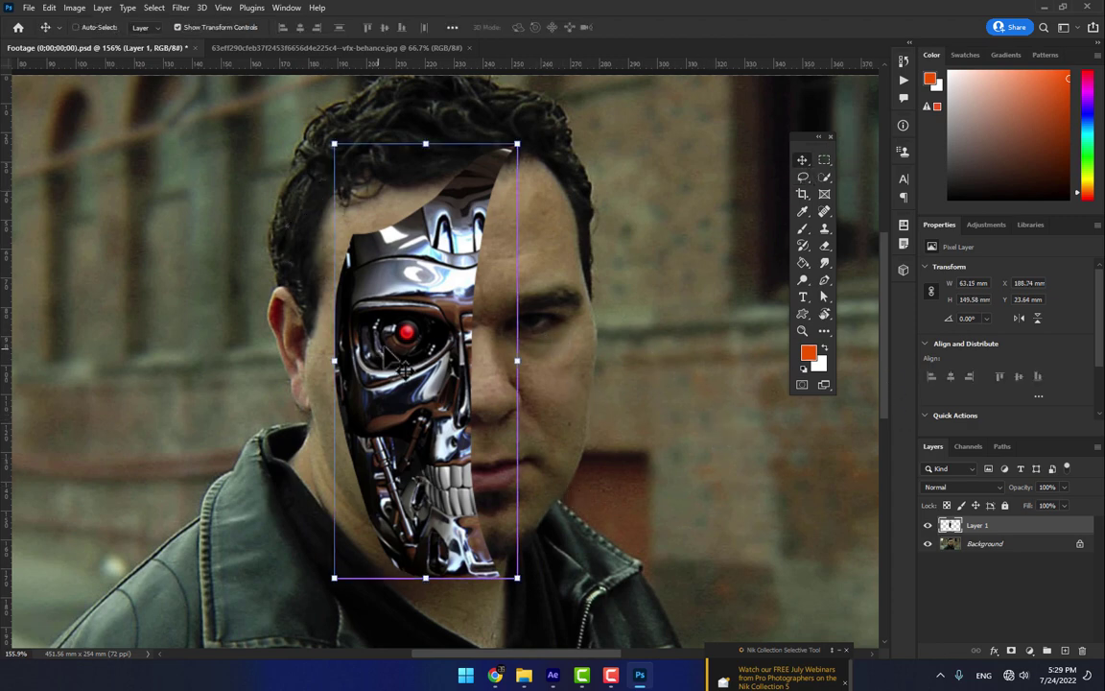
key("ctrl+t")
right_click(420, 273)
left_click(452, 357)
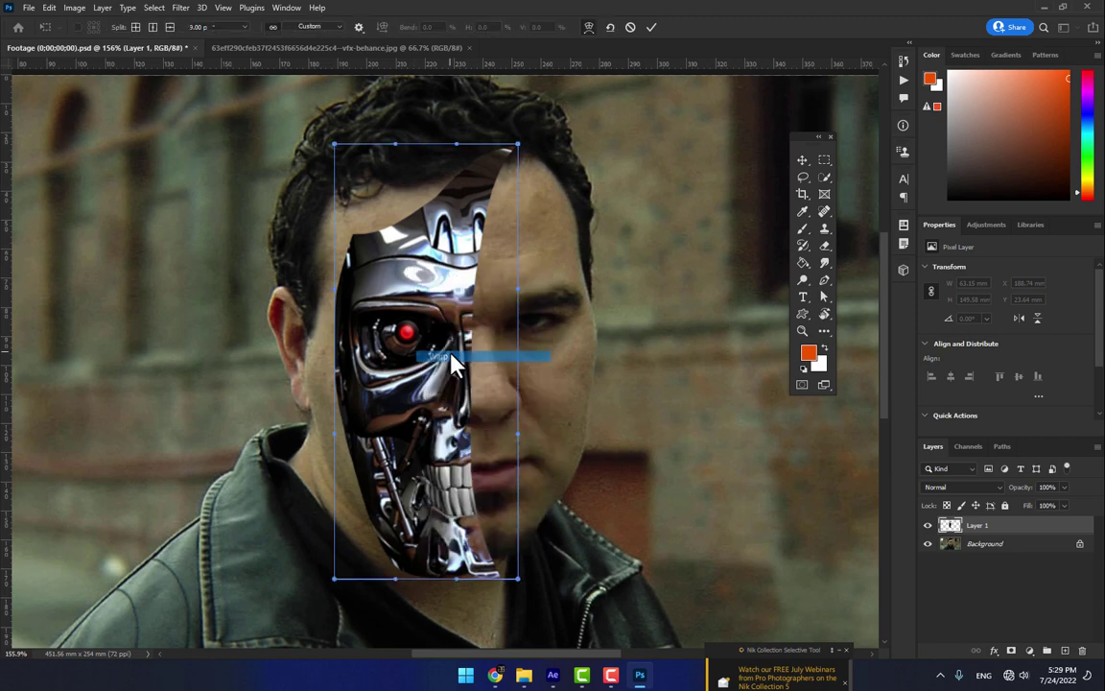
right_click(428, 288)
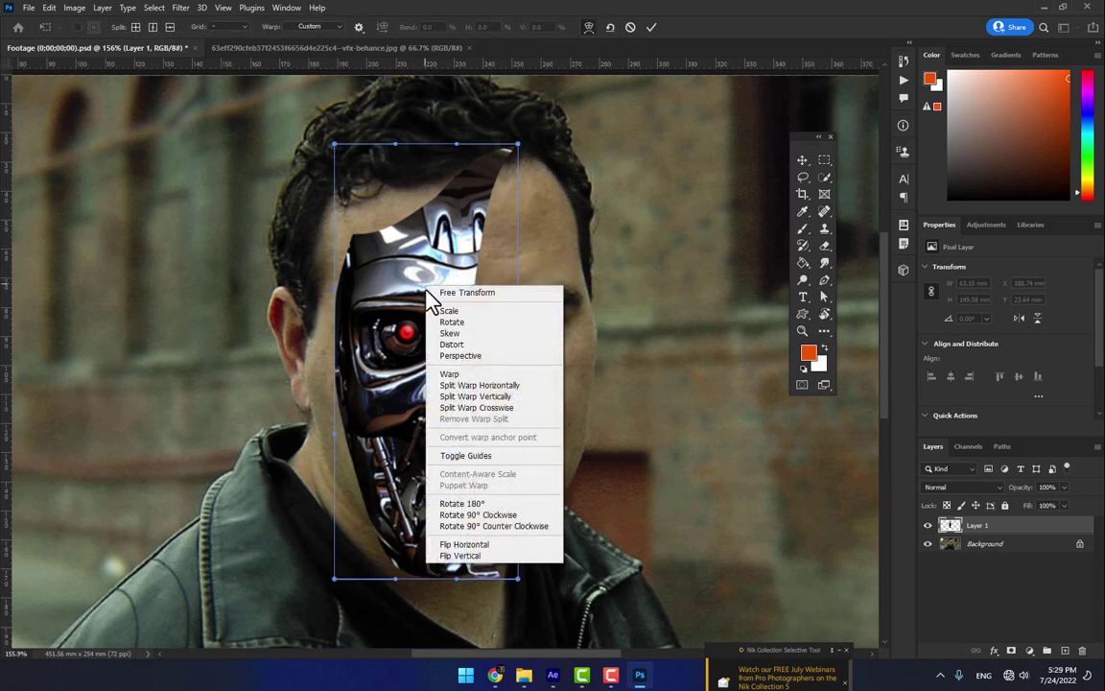
left_click(496, 385)
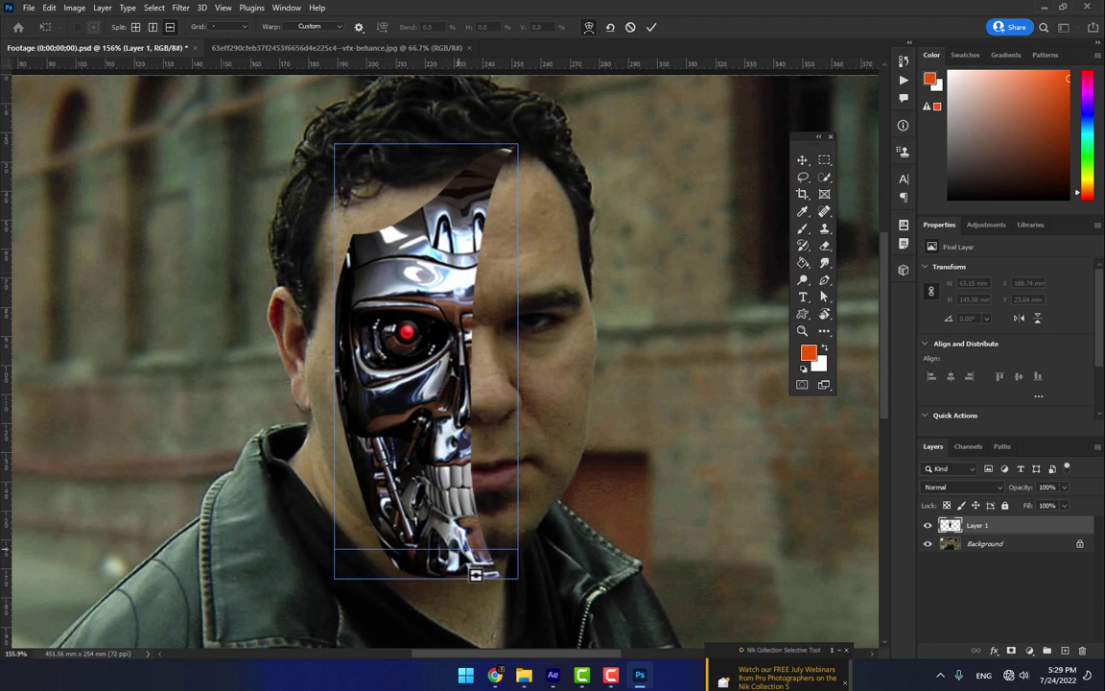
left_click(466, 547)
right_click(423, 423)
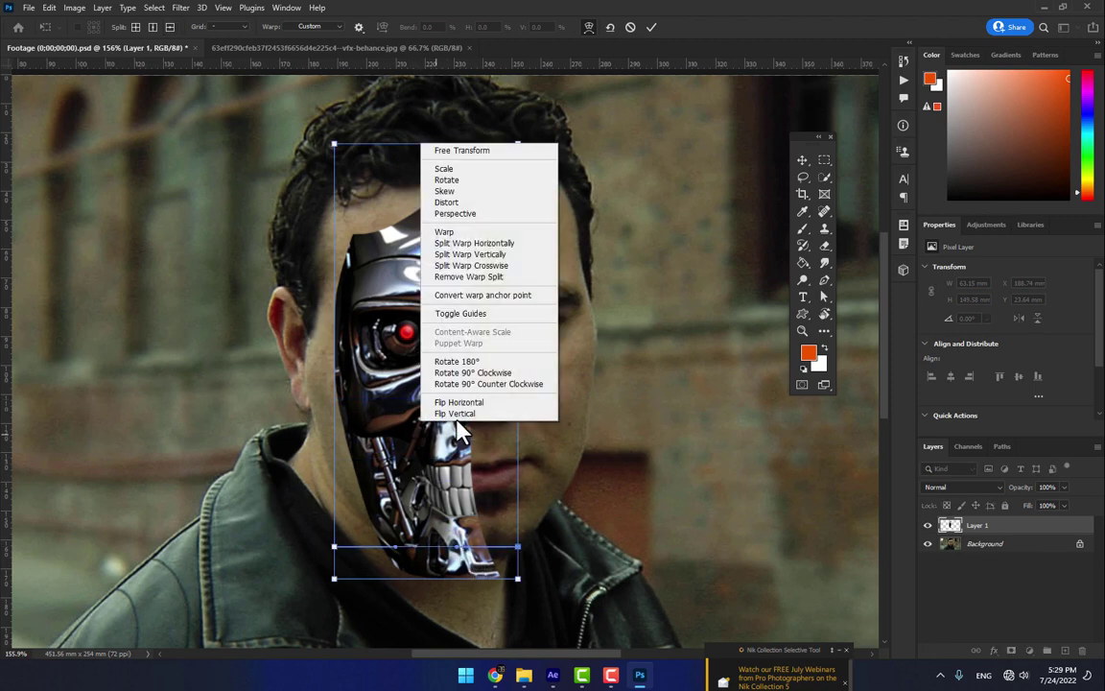
left_click(487, 255)
left_click(356, 384)
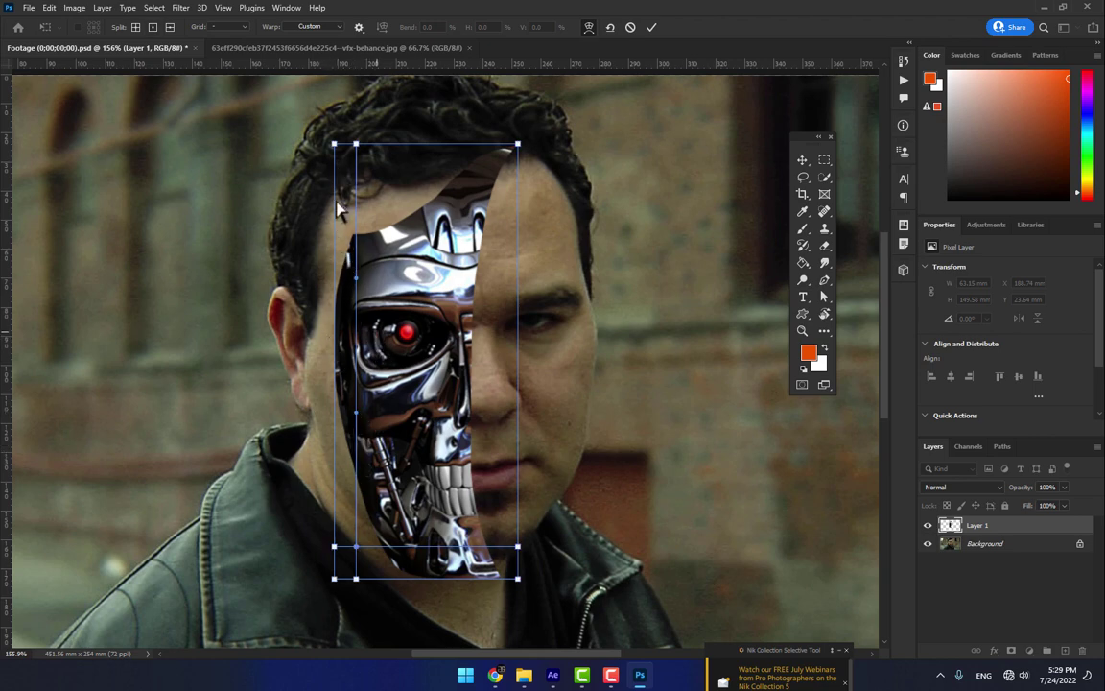
Step: Drag the warp handles so the skull fits the hairline, jaw and chin, then commit
left_click_drag(334, 146, 310, 143)
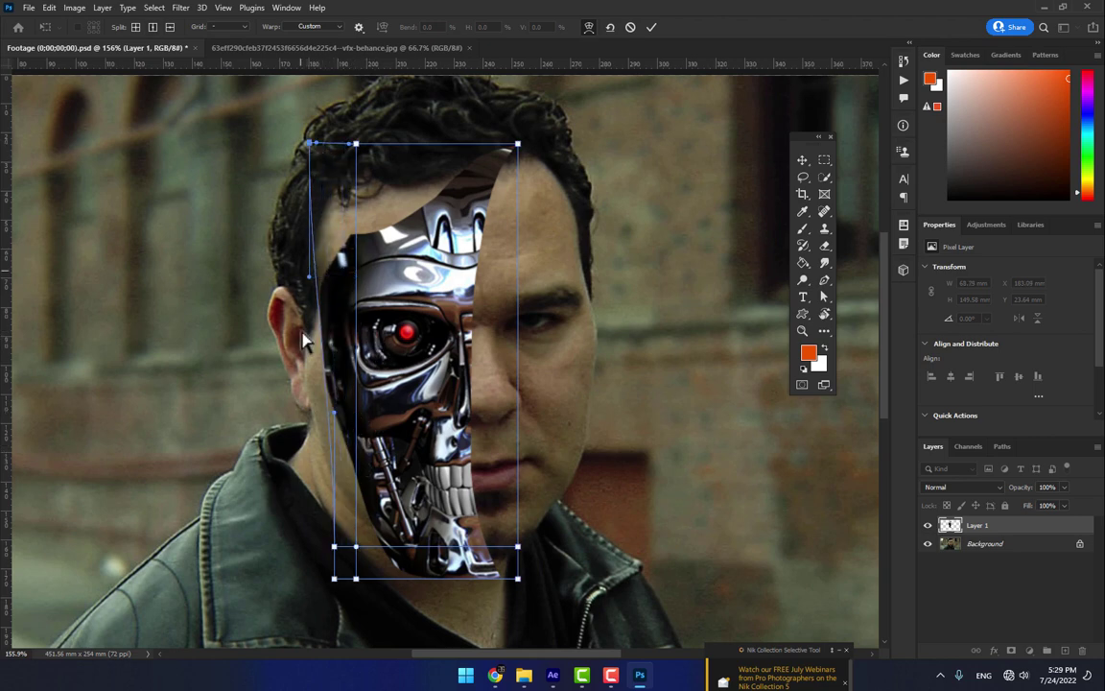
left_click_drag(336, 428, 309, 460)
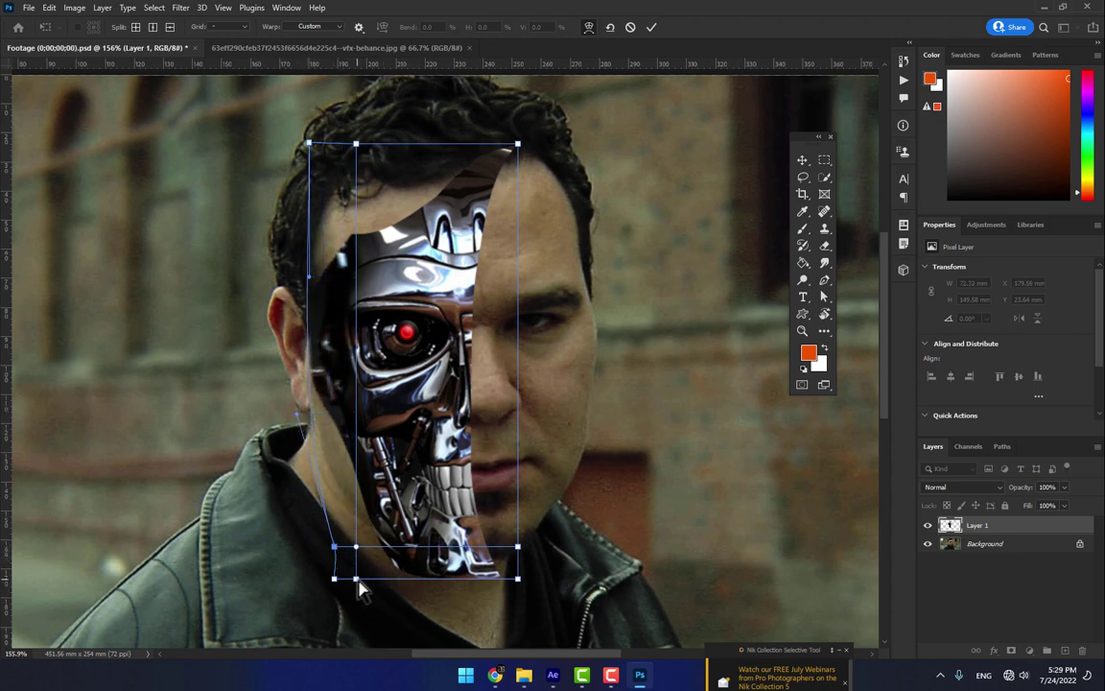
left_click_drag(357, 579, 354, 529)
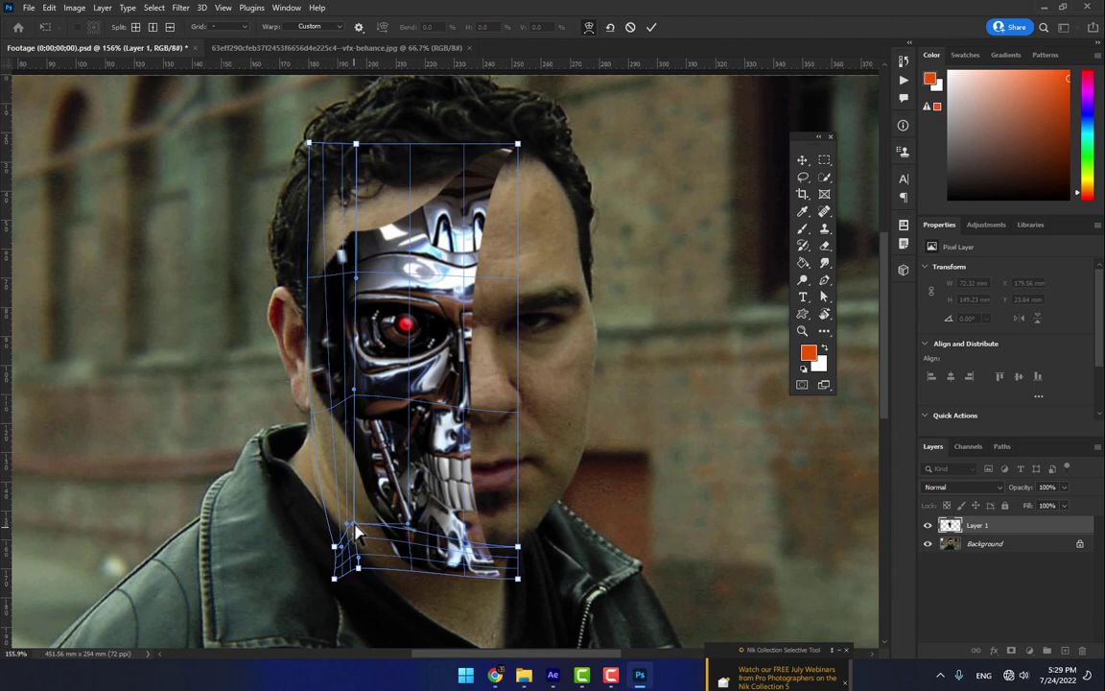
left_click_drag(518, 554, 518, 567)
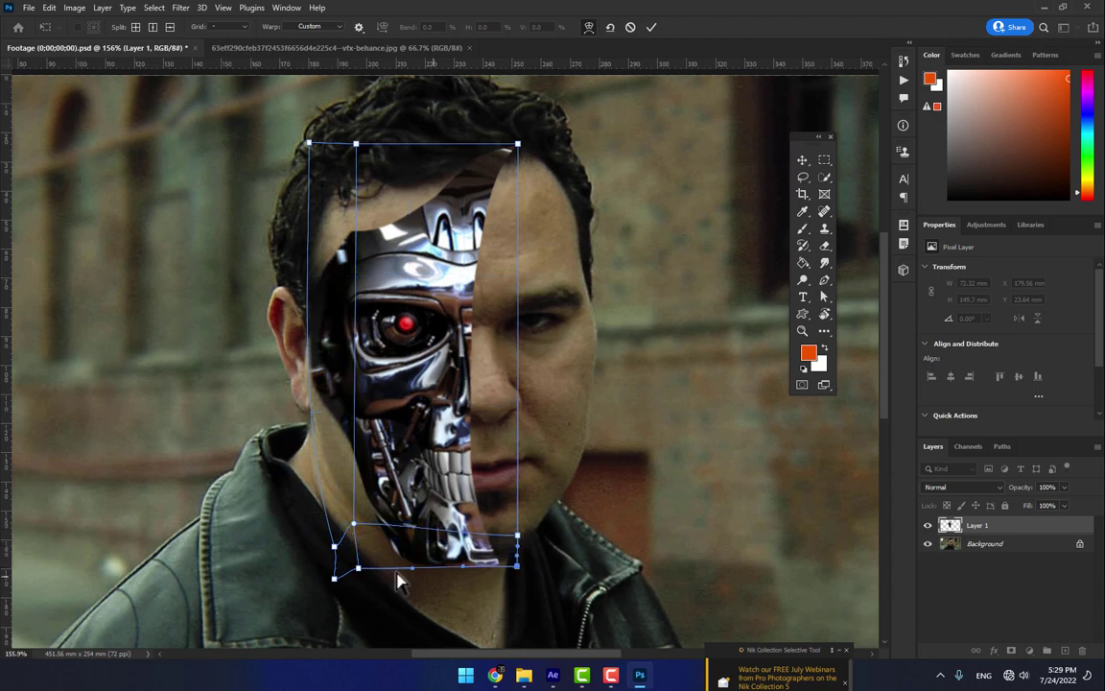
left_click_drag(357, 530, 370, 554)
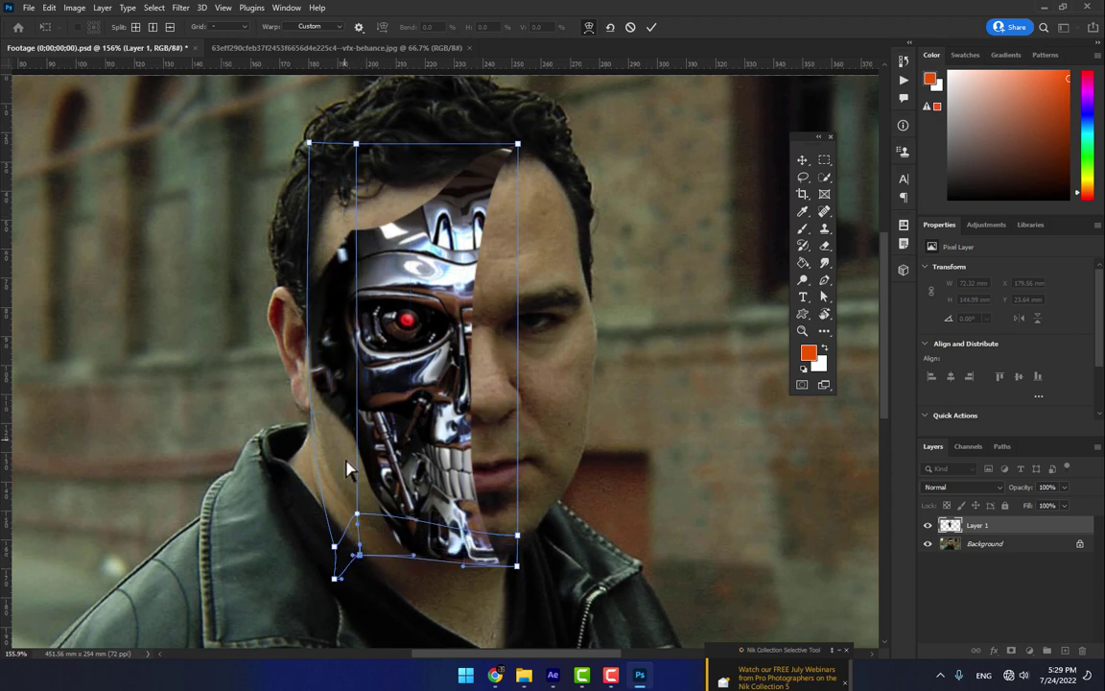
left_click(652, 27)
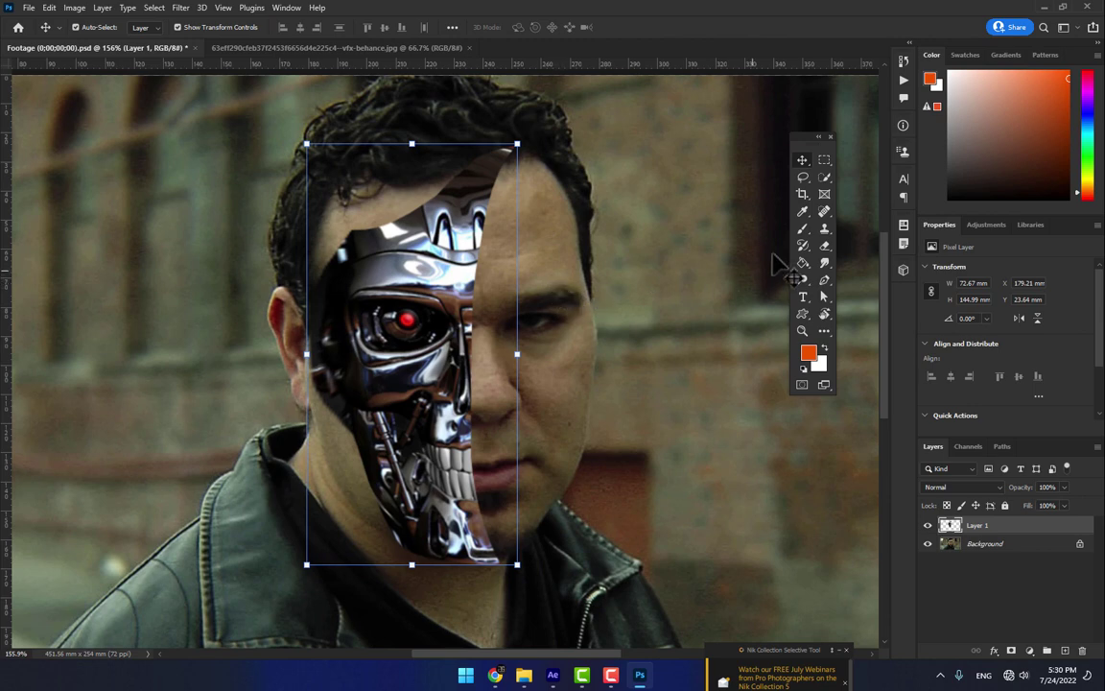
Step: Select the freehand Lasso and try outlines along the face, discarding them
right_click(806, 181)
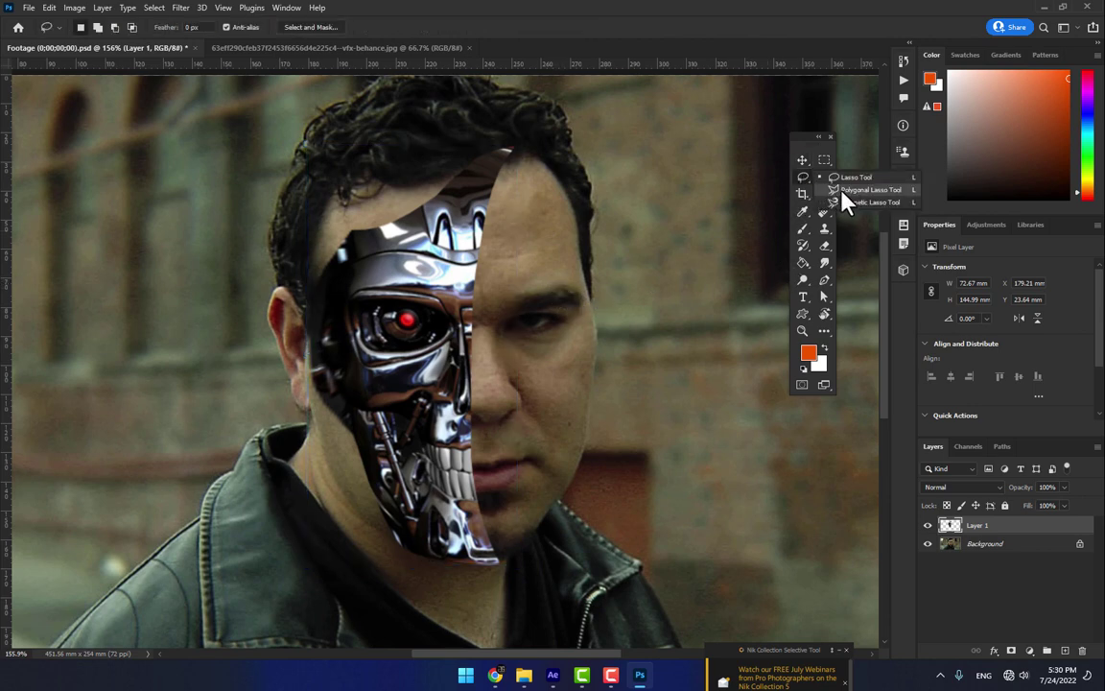
left_click(844, 185)
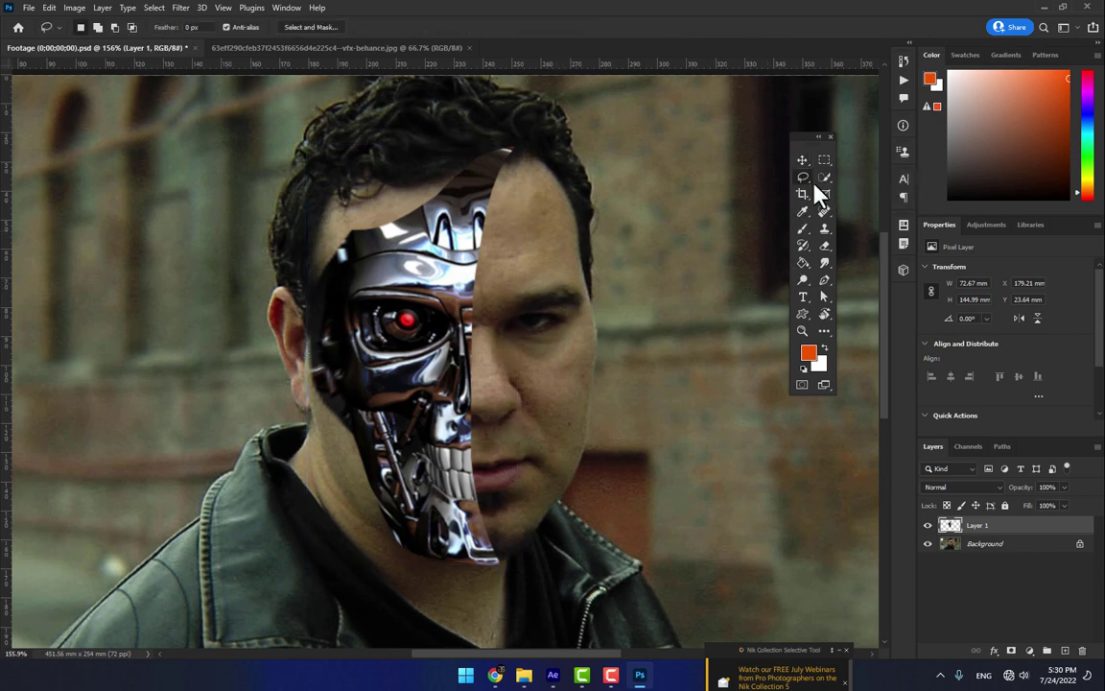
left_click_drag(475, 123, 491, 188)
left_click(484, 165)
mouse_move(478, 320)
left_mouse_down()
mouse_move(553, 423)
mouse_move(464, 144)
left_mouse_up()
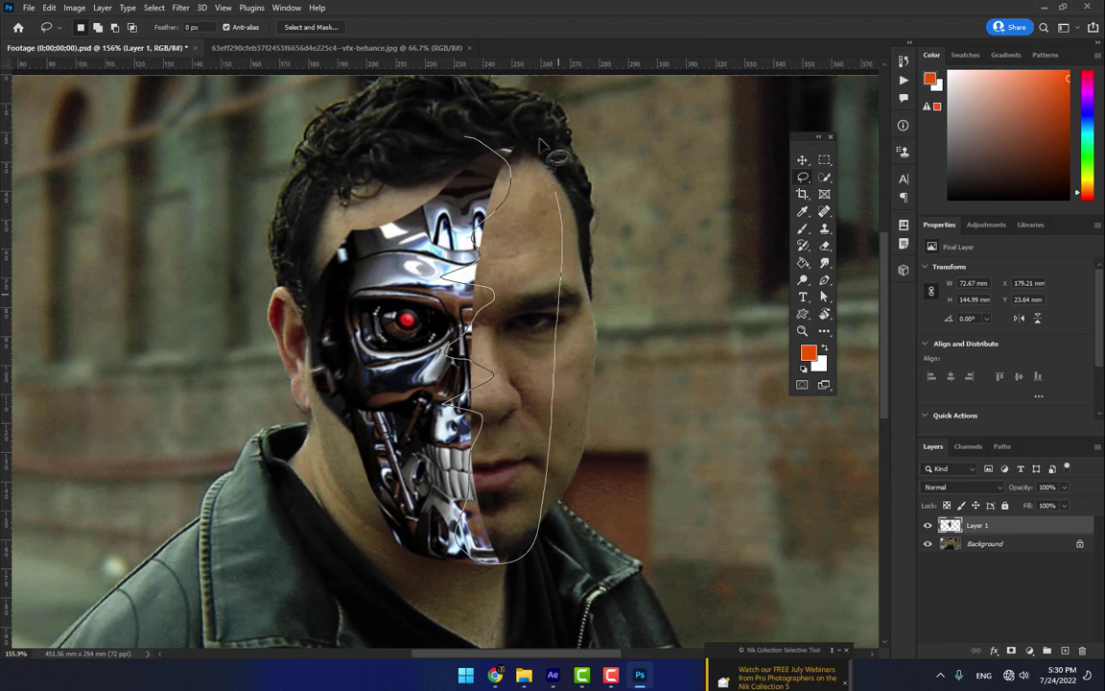
left_click(465, 144)
Step: Delete a triangular skull chunk near the nose and the metal around the chin
mouse_move(511, 213)
left_mouse_down()
mouse_move(497, 500)
mouse_move(562, 362)
left_mouse_up()
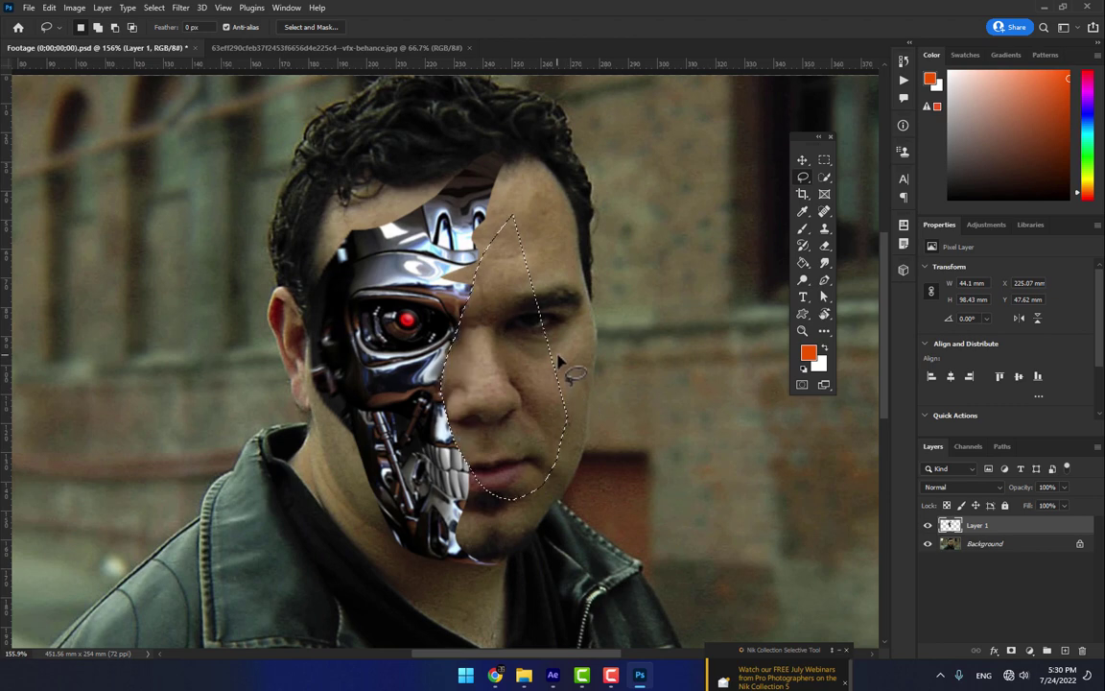
mouse_move(494, 309)
left_mouse_down()
mouse_move(483, 398)
mouse_move(489, 318)
left_mouse_up()
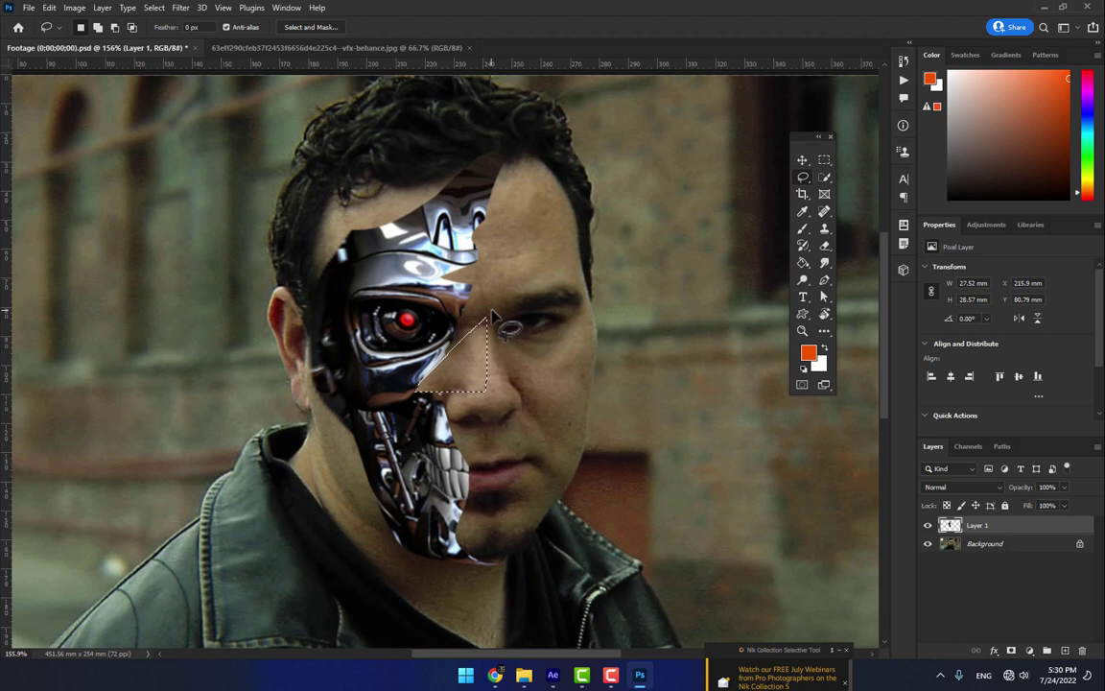
key("Delete")
key("ctrl+d")
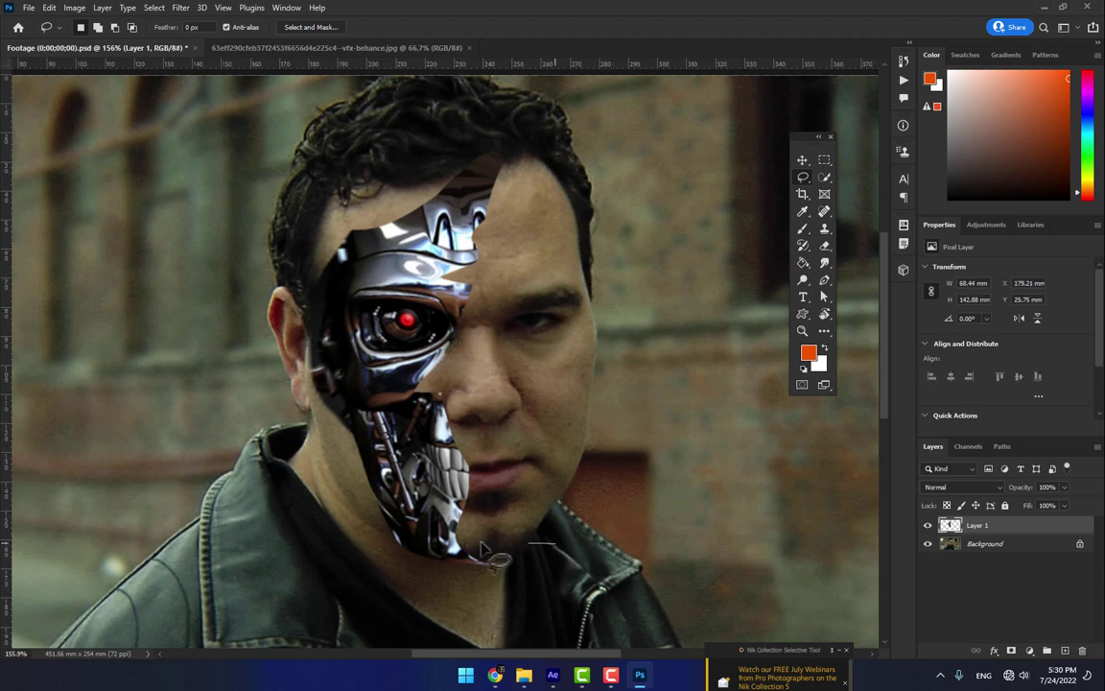
left_click_drag(484, 552, 563, 557)
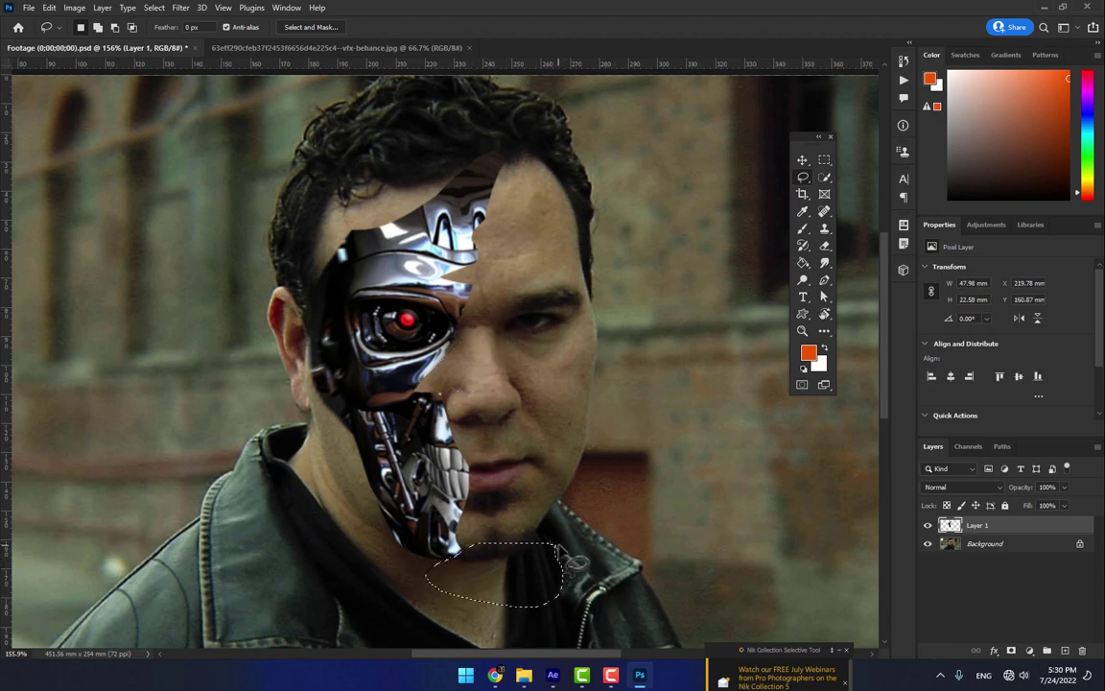
key("Delete")
key("ctrl+d")
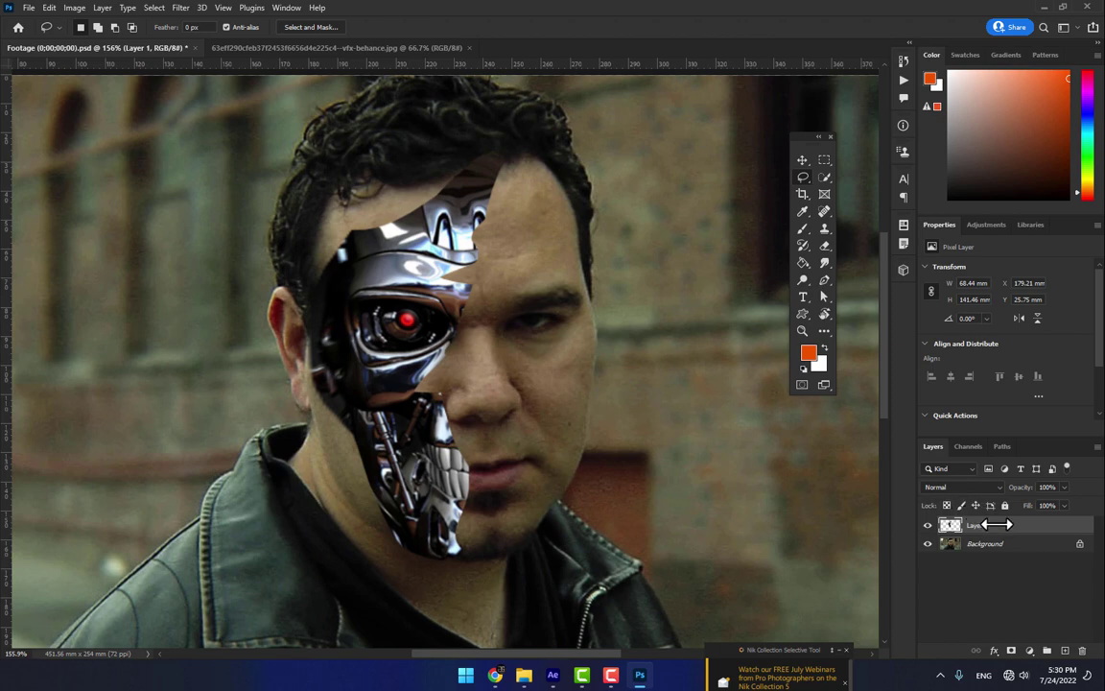
Step: Add an Inner Shadow effect to the skull layer through Blending Options
right_click(996, 525)
left_click(898, 104)
left_click(593, 514)
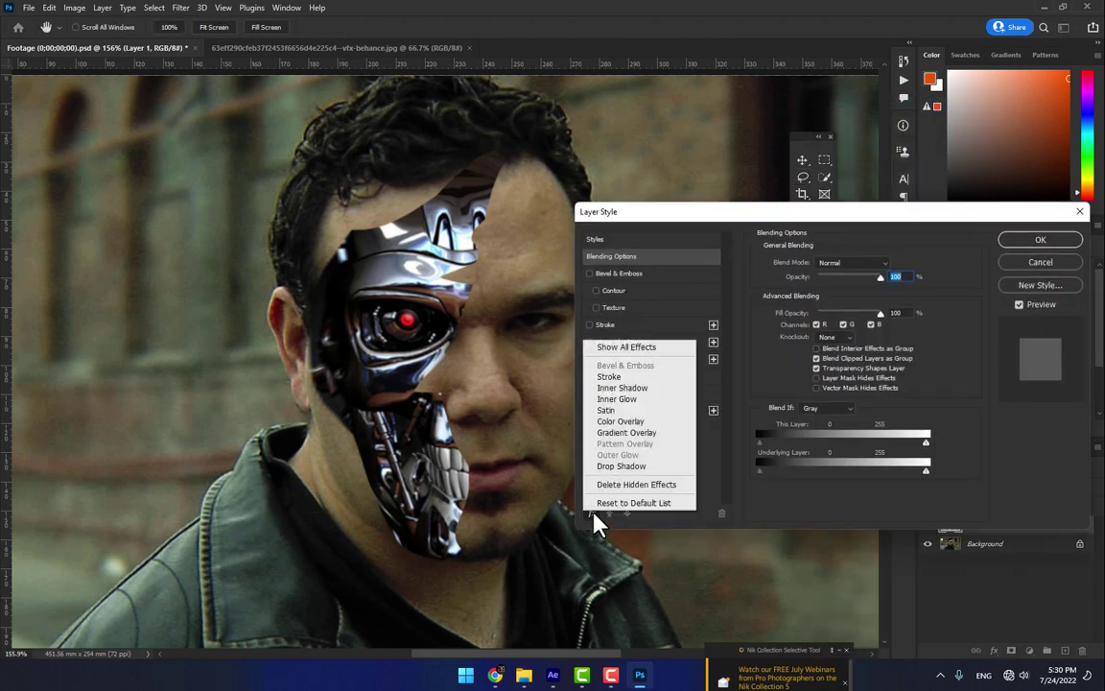
left_click(657, 388)
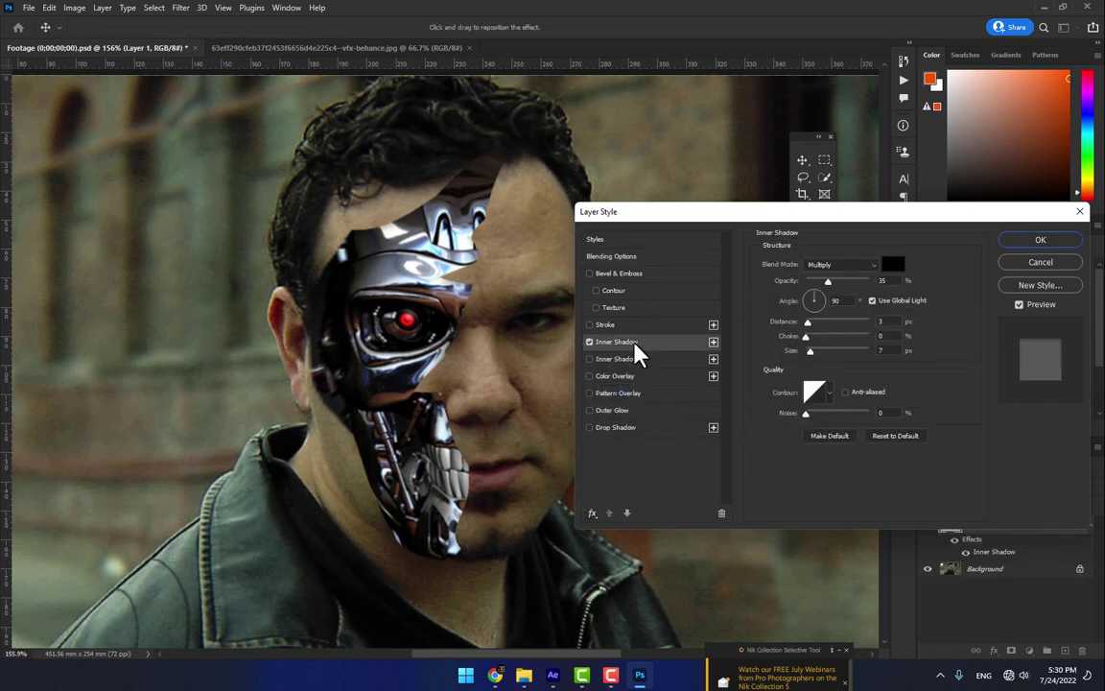
Step: Make the inner shadow dark red, Normal, 100% opacity, offset along the edge, with 11% noise
left_click(893, 265)
left_click(908, 499)
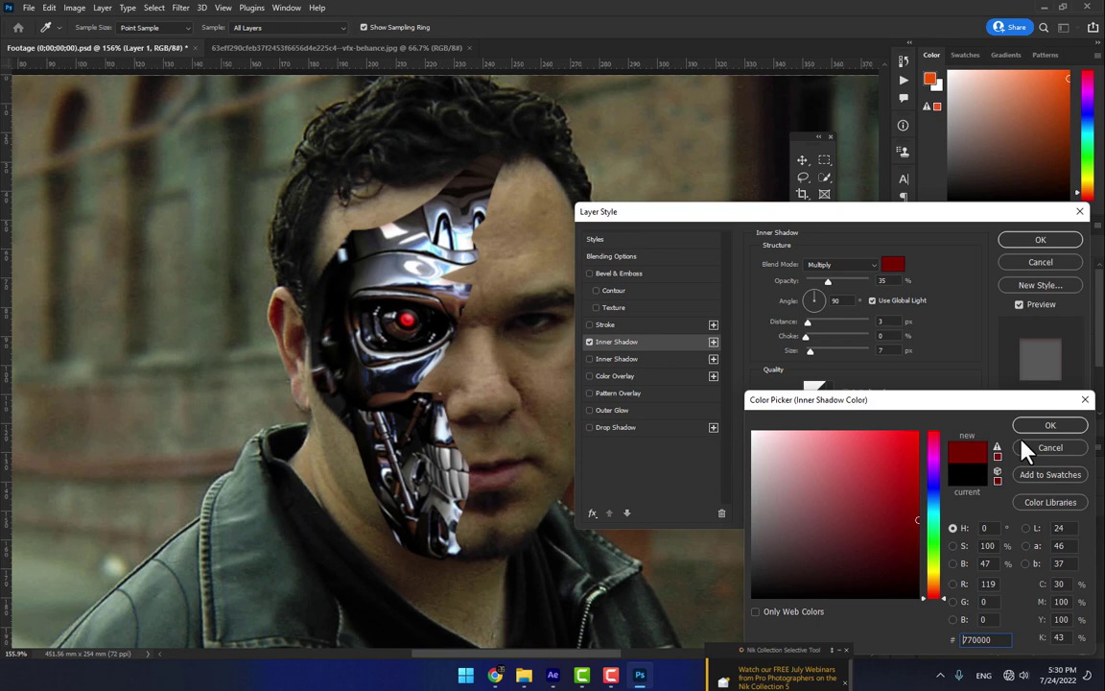
left_click(1049, 425)
left_click_drag(829, 281, 966, 275)
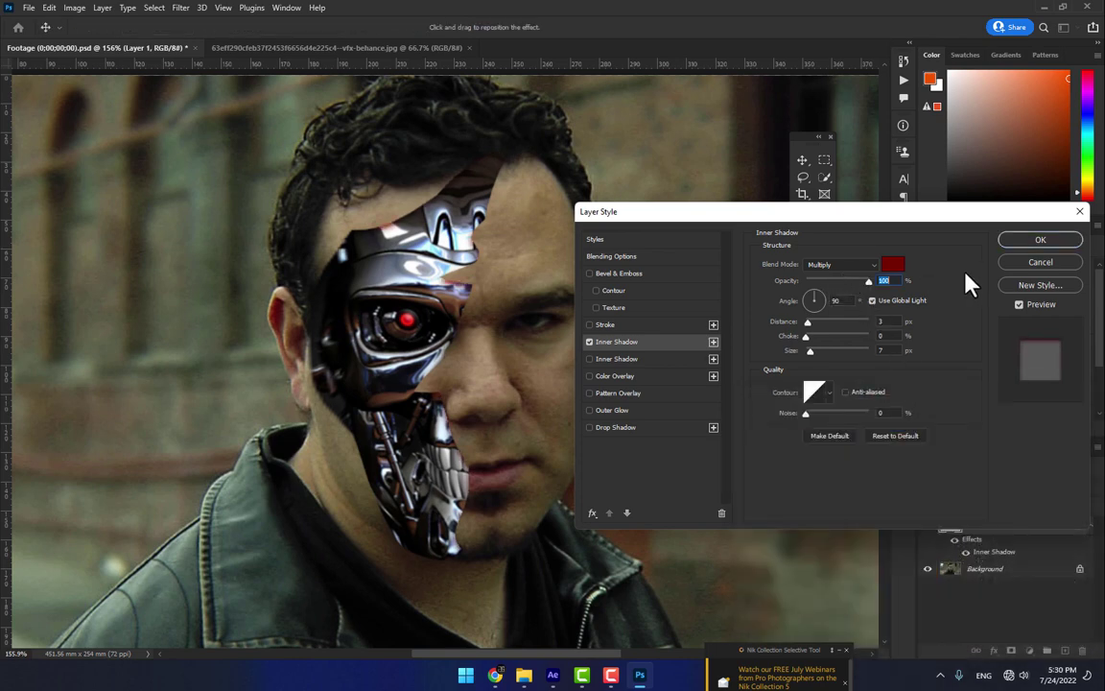
left_click(868, 271)
left_click_drag(488, 330, 486, 328)
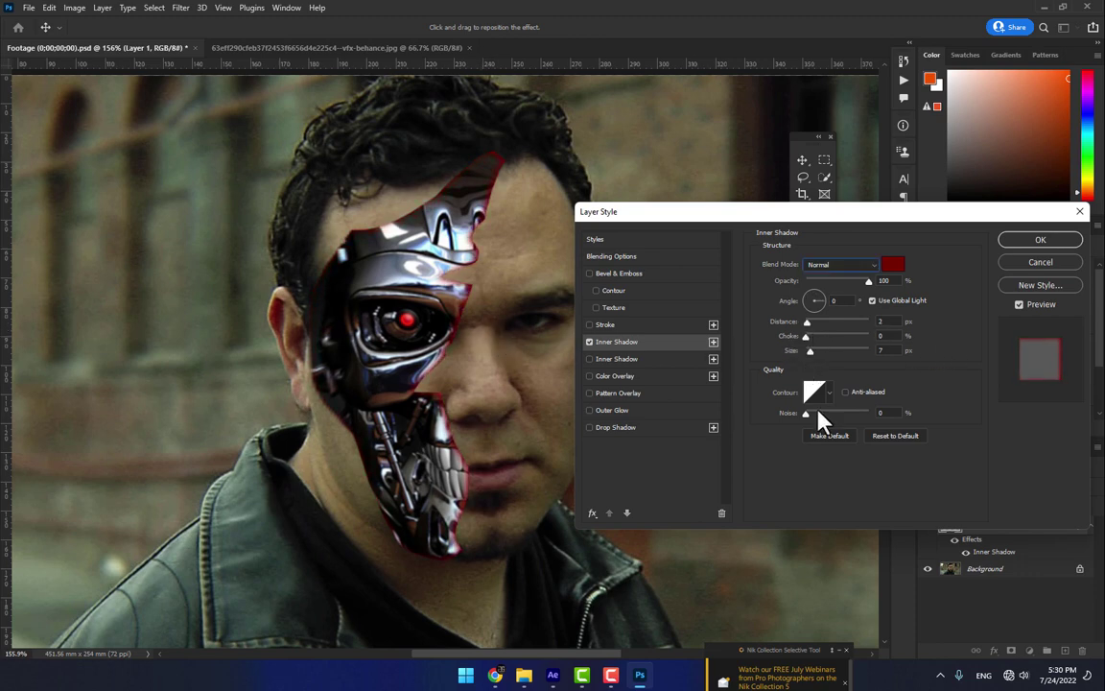
left_click_drag(807, 414, 814, 413)
Step: Add Bevel & Emboss with Direction Down, small size, deeper depth and lower highlight opacity
left_click(603, 274)
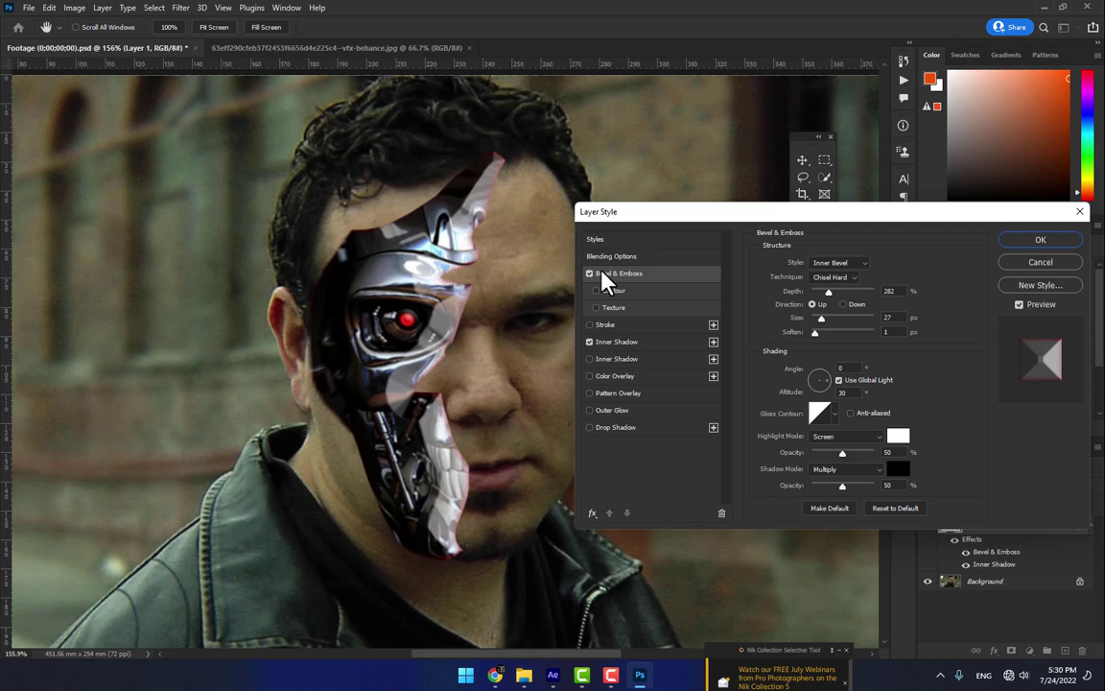
left_click(844, 305)
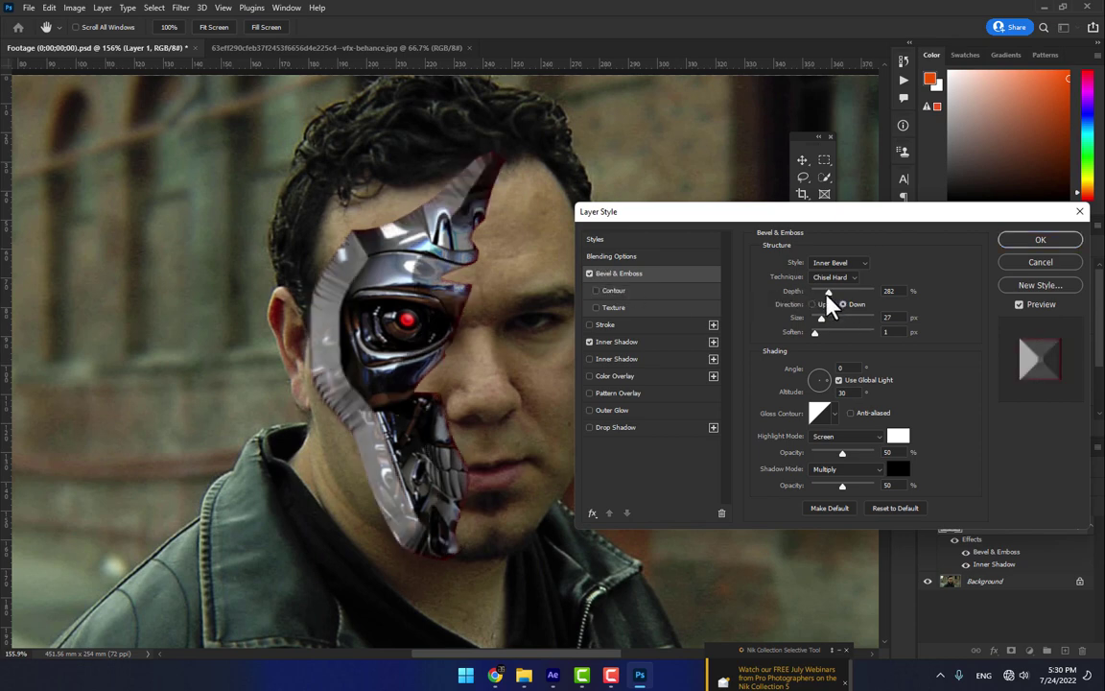
left_click_drag(823, 319, 813, 321)
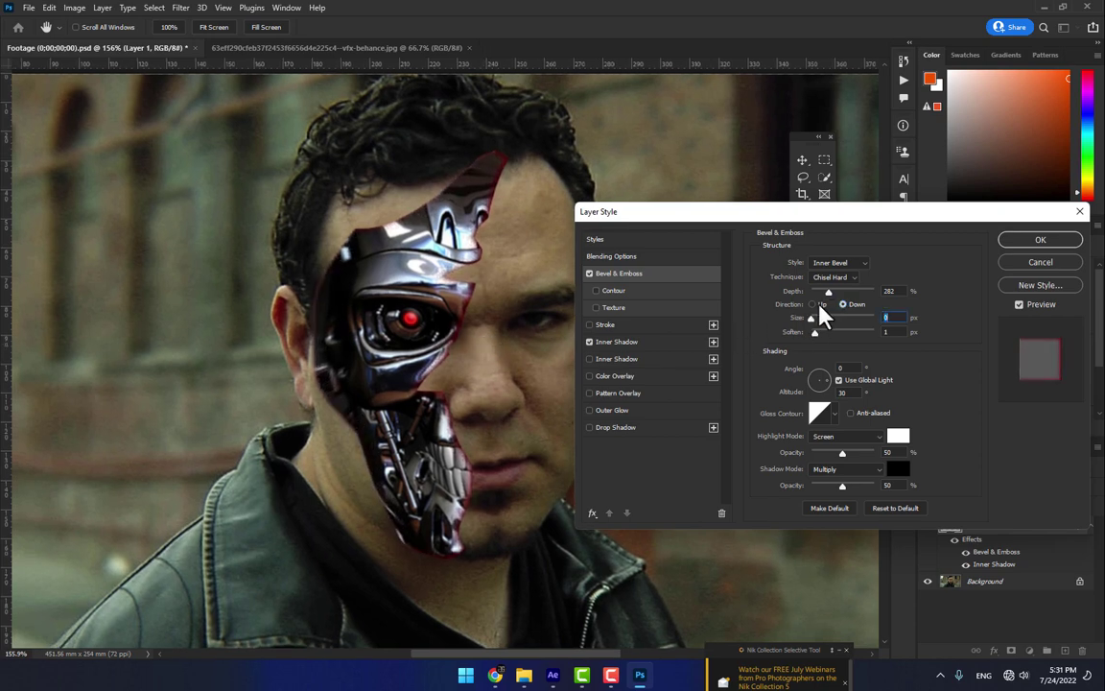
mouse_move(827, 291)
left_mouse_down()
mouse_move(838, 300)
mouse_move(829, 332)
mouse_move(813, 318)
mouse_move(822, 299)
left_mouse_up()
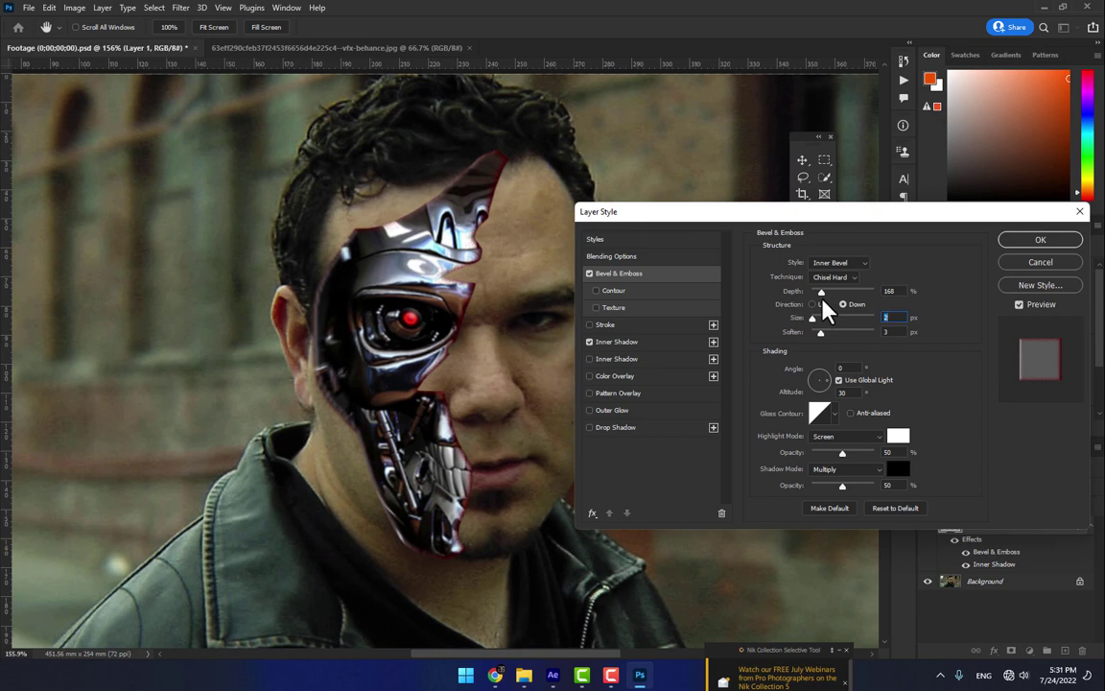
left_click(822, 293)
left_click_drag(844, 454, 830, 456)
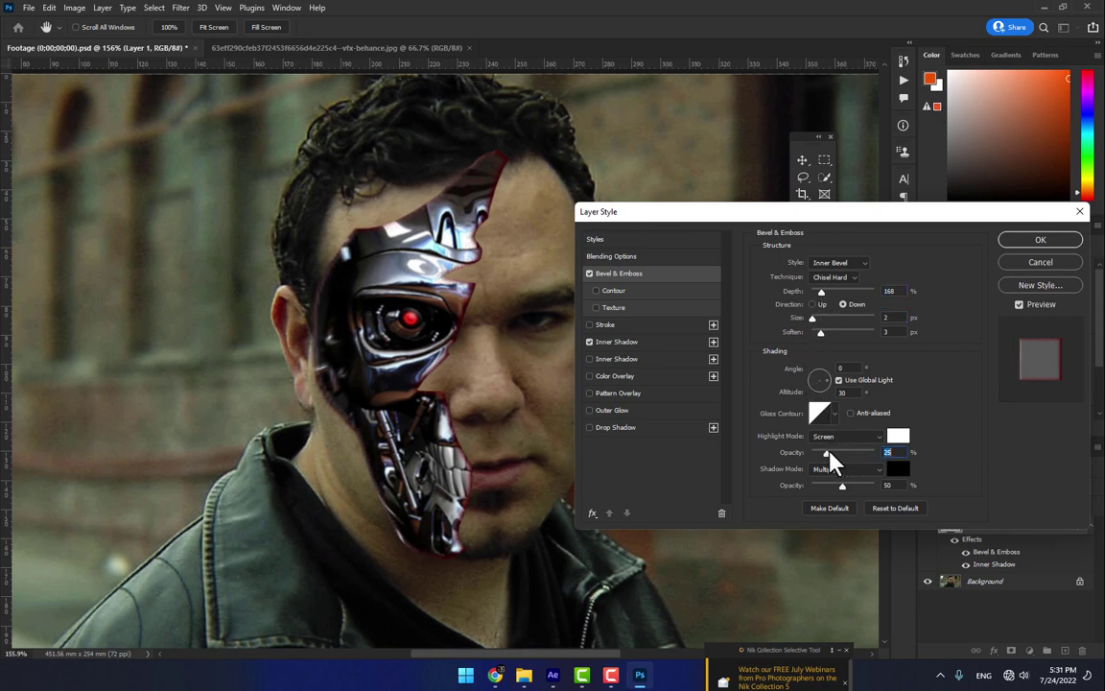
left_click(1034, 241)
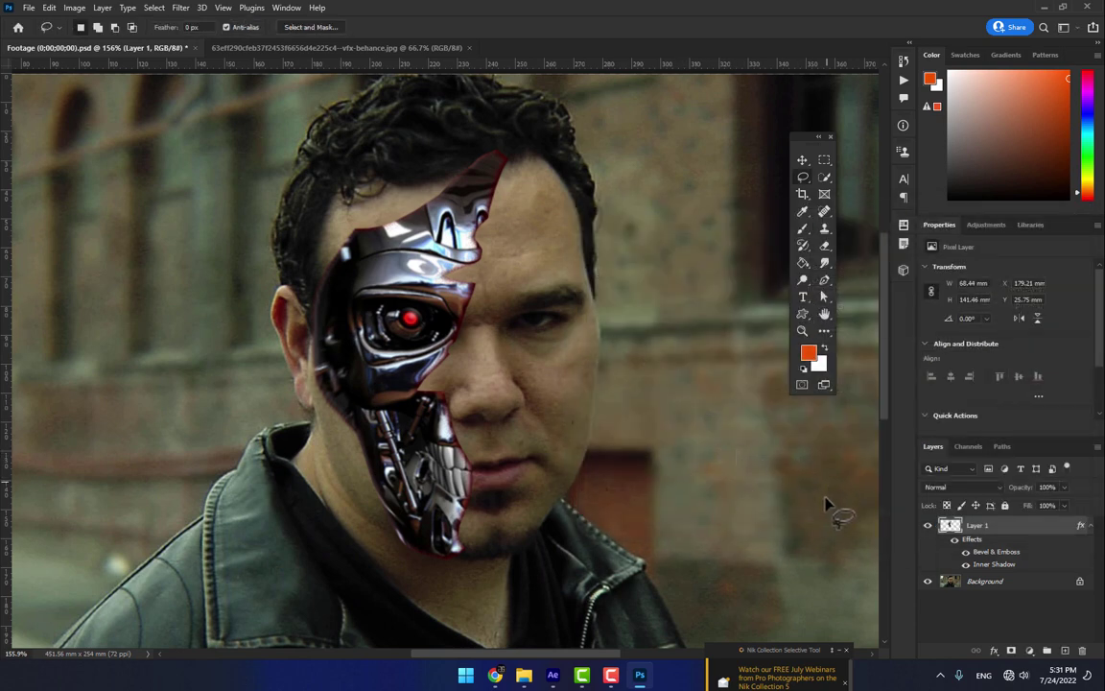
Step: Hide the Background layer and save a copy overwriting Final mask.psd on the Desktop
left_click(927, 583)
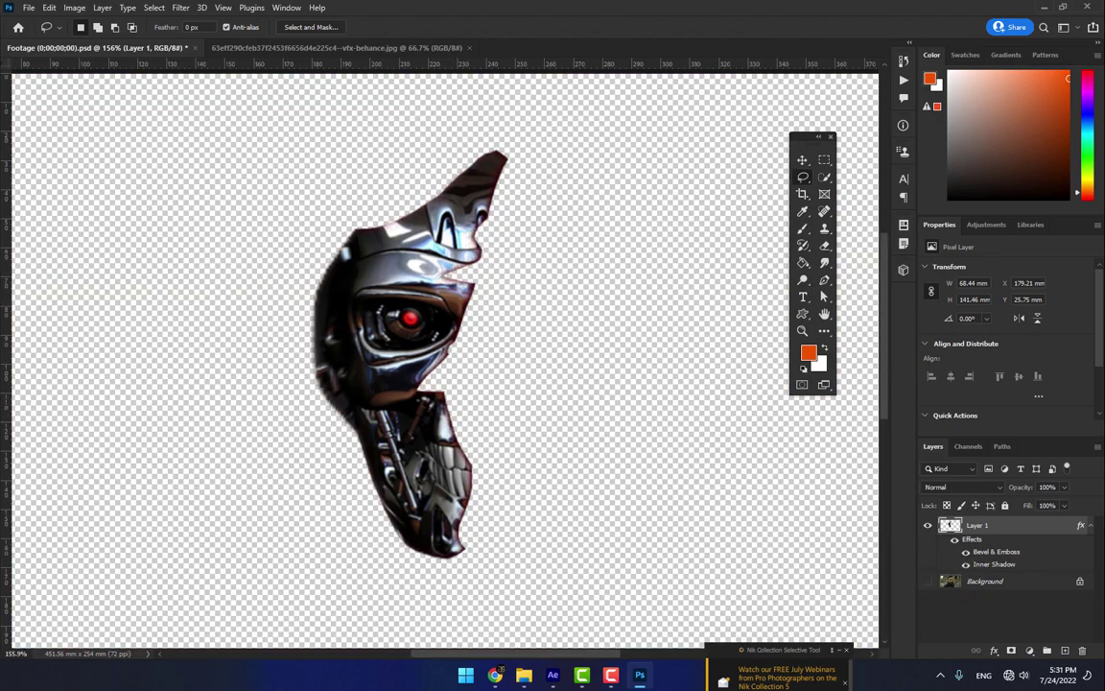
left_click(31, 8)
left_click(69, 170)
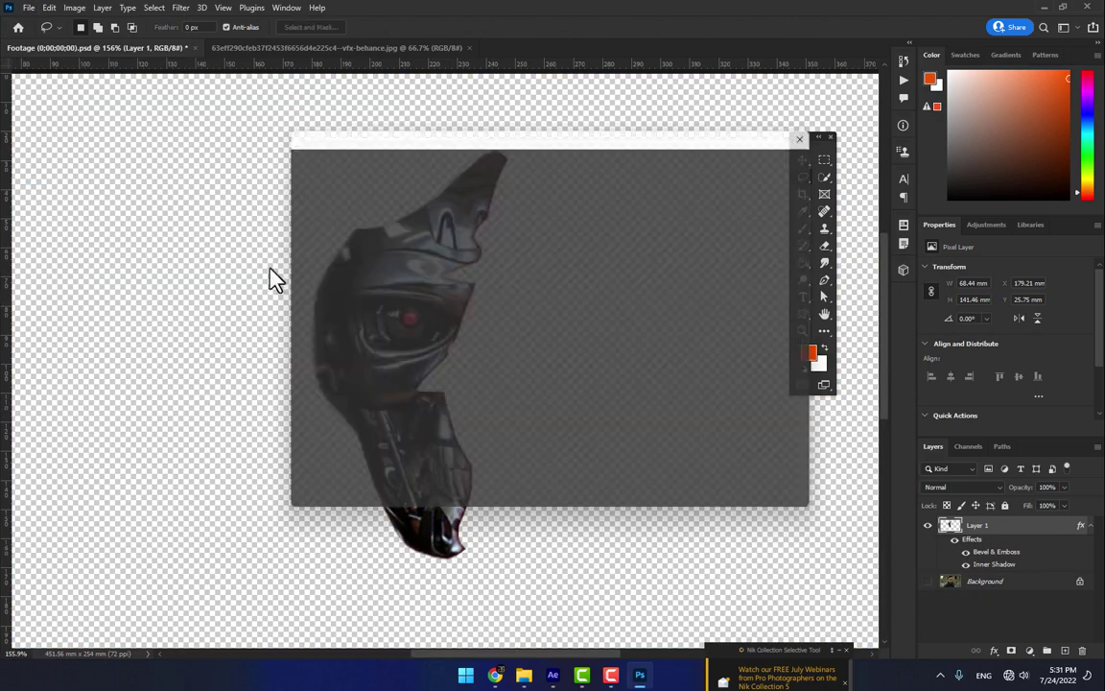
left_click(626, 453)
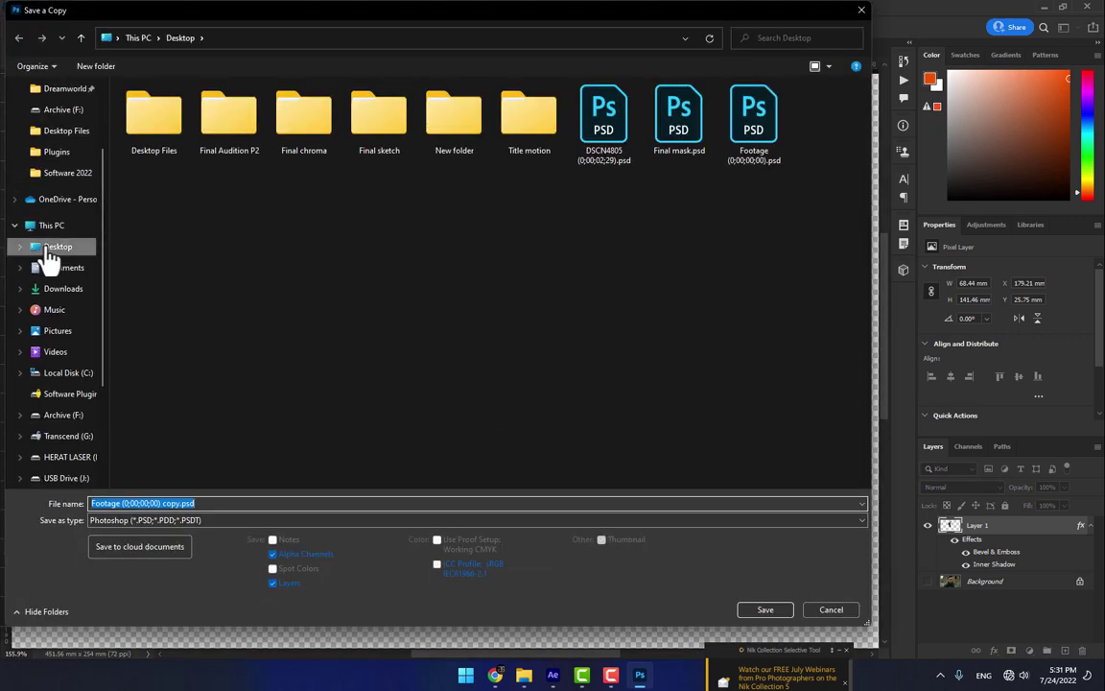
left_click(678, 122)
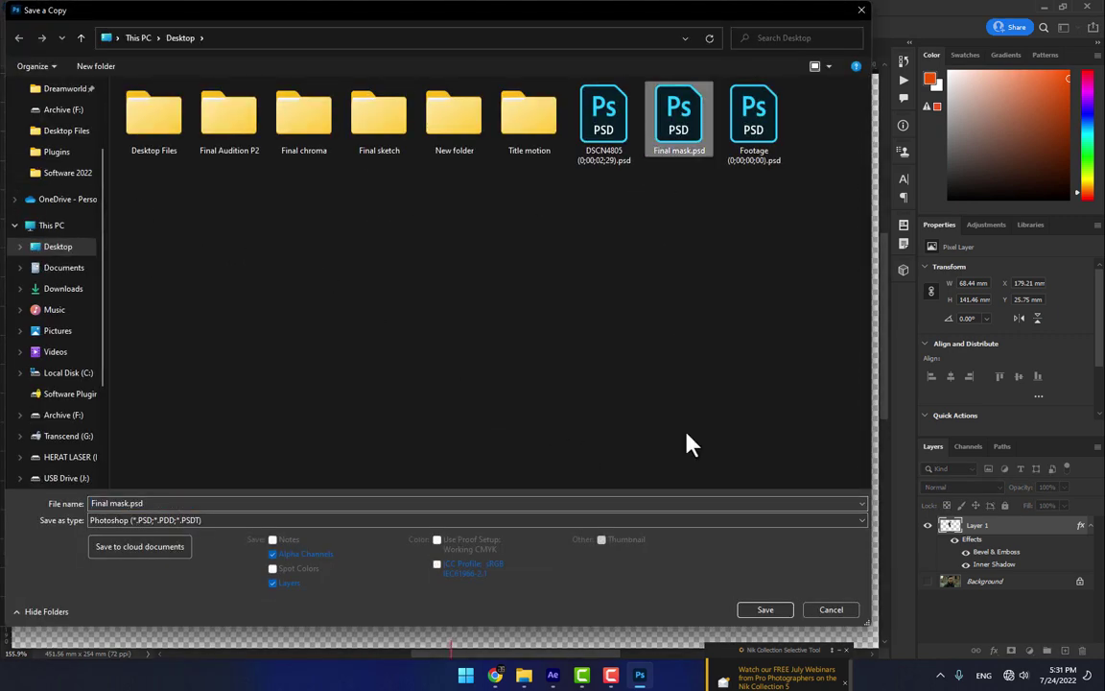
left_click(764, 611)
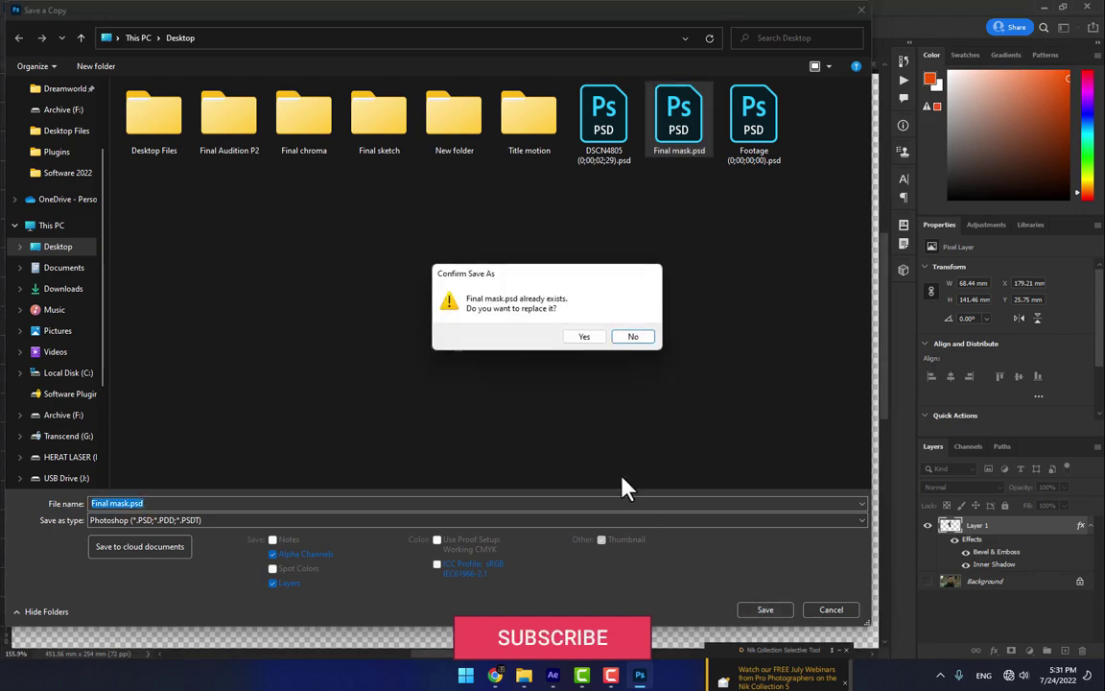
left_click(585, 336)
left_click(696, 188)
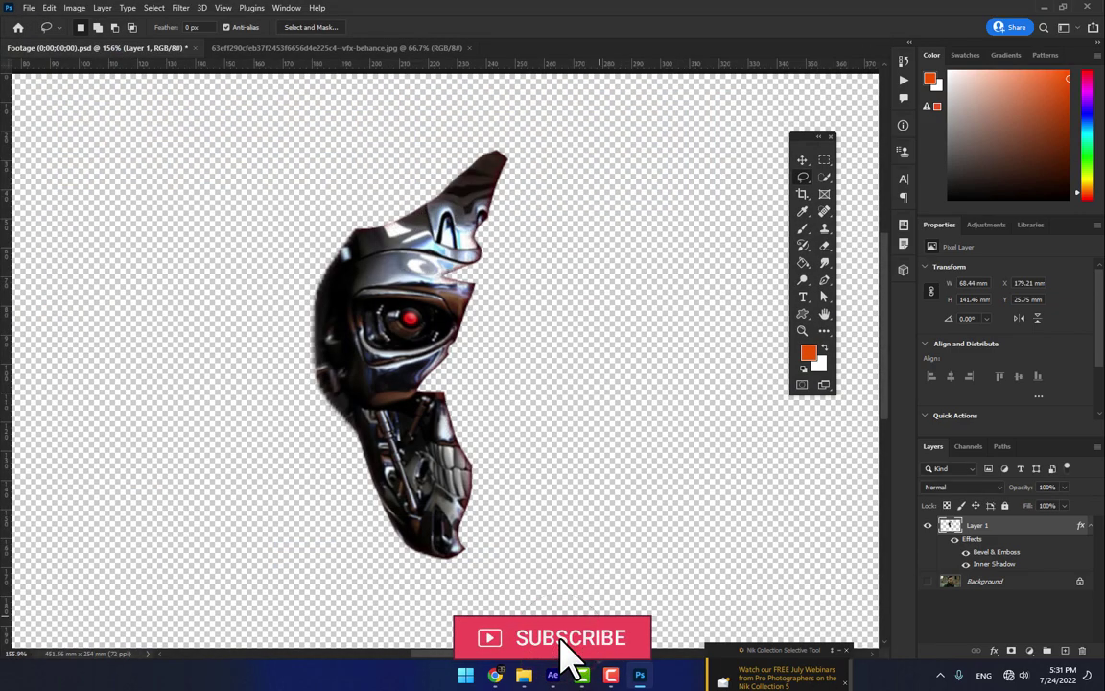
Step: Import Final mask.psd into After Effects as a composition
left_click(552, 674)
double_click(149, 355)
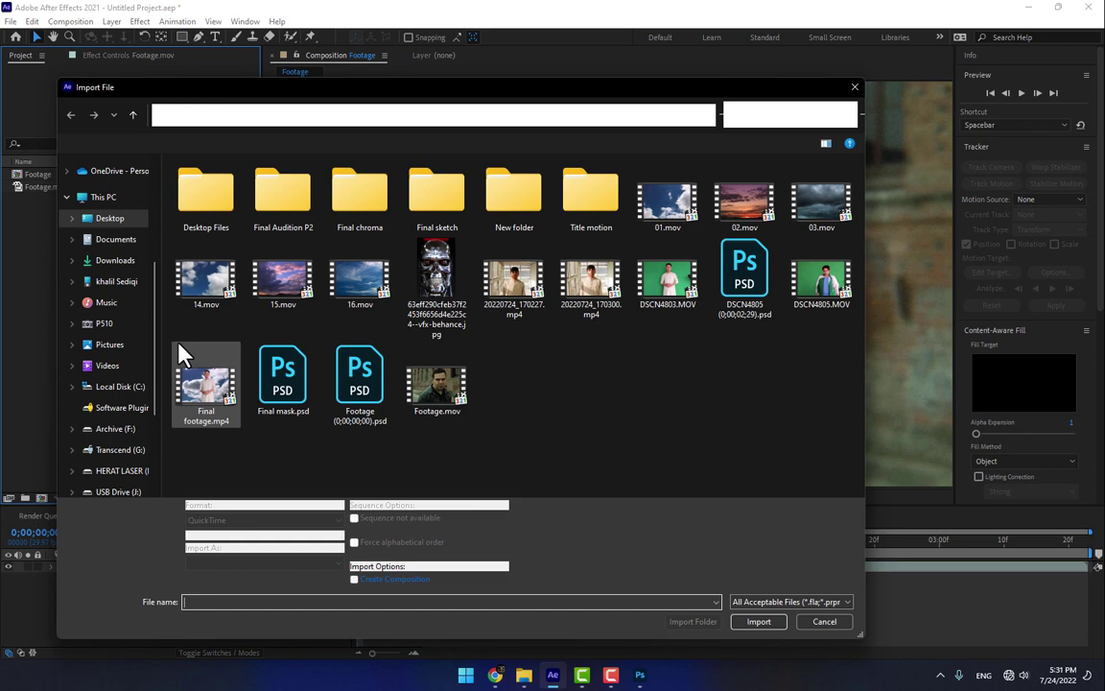
double_click(286, 377)
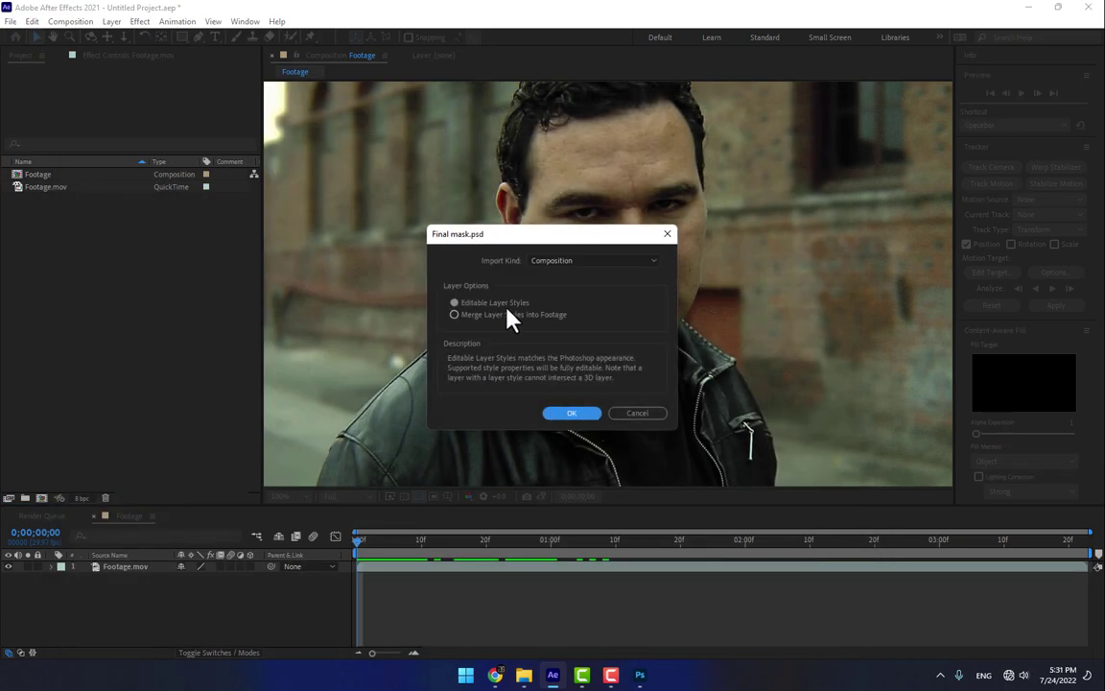
left_click(573, 413)
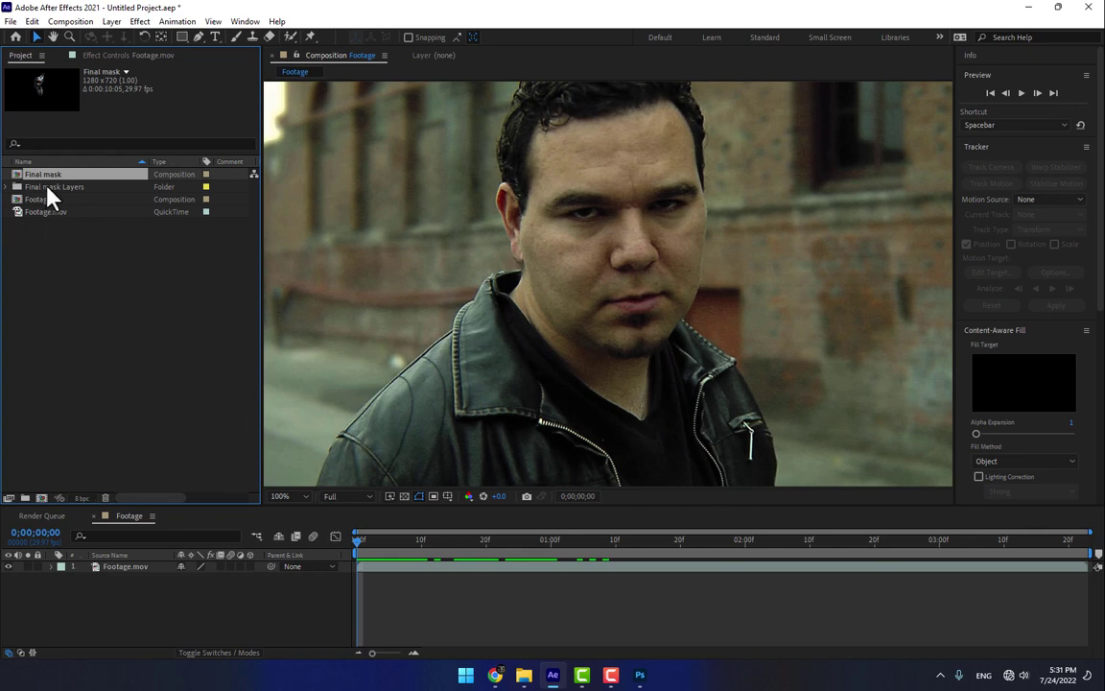
Step: Place Final mask above the footage in the timeline, hide it, and select Footage.mov
left_click_drag(139, 459, 152, 574)
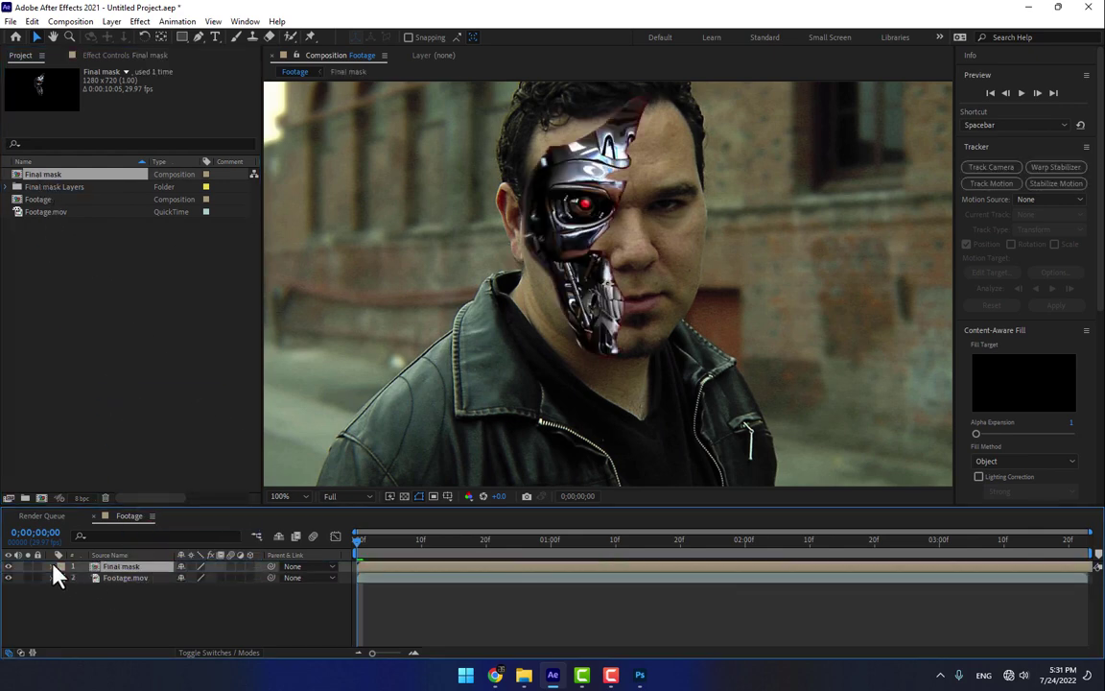
left_click(9, 567)
left_click(125, 578)
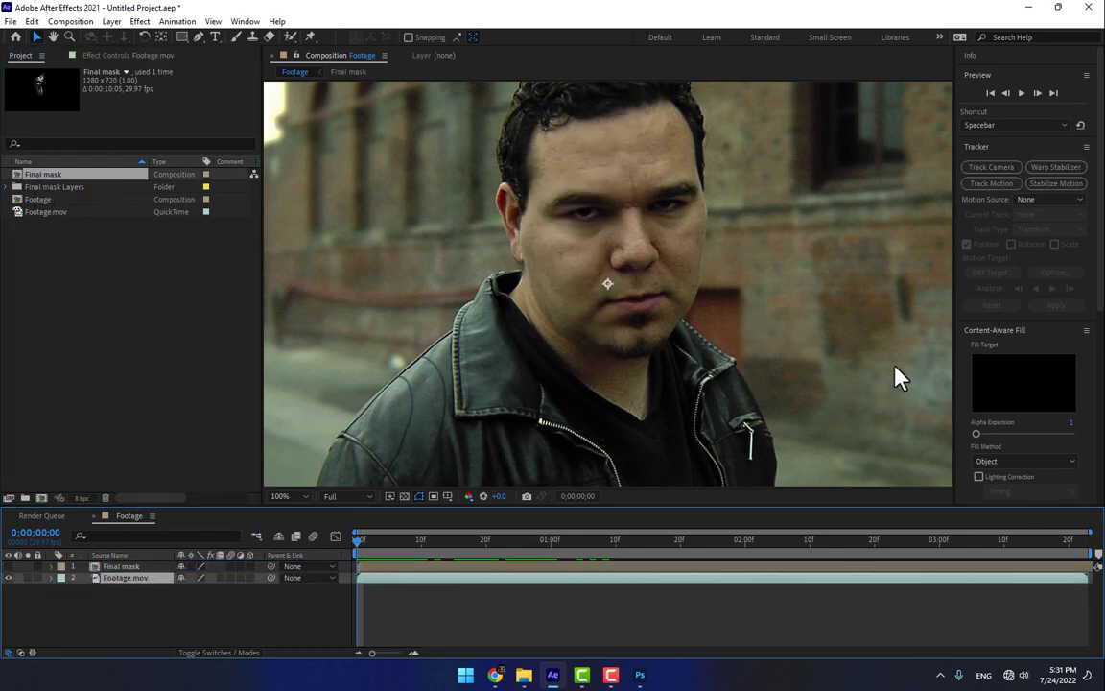
left_click(991, 185)
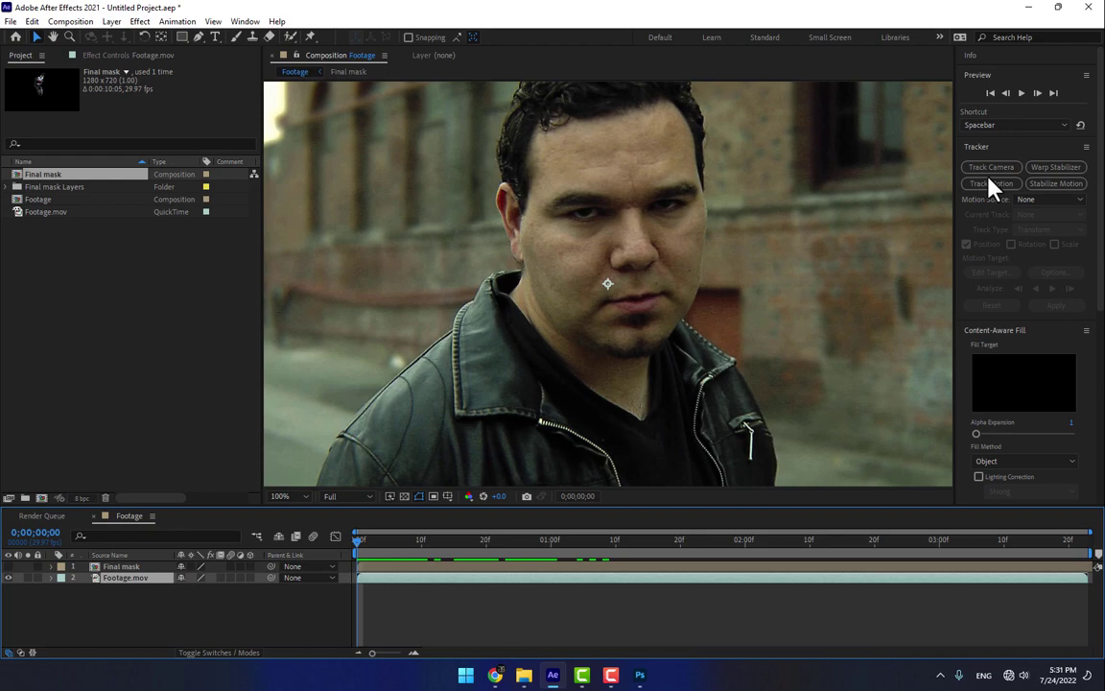
Step: In the Motion Tracking workspace, track both eyes with position, rotation and scale, analyzing forward through the clip
left_click(244, 21)
left_click(535, 169)
left_click(994, 183)
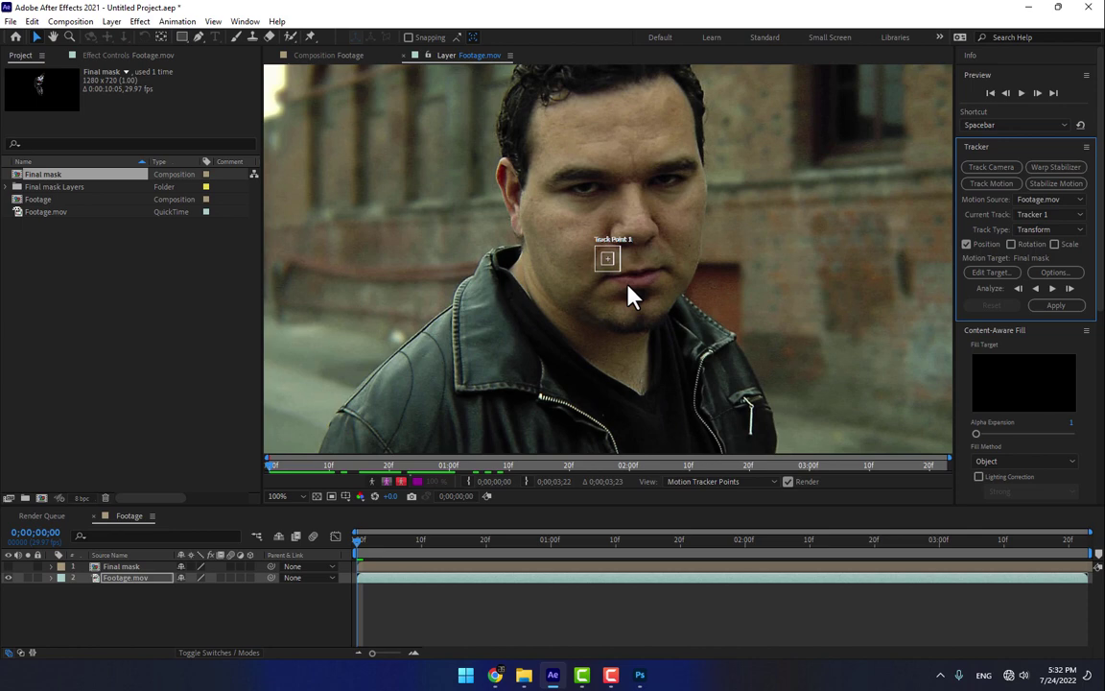
scroll(596, 226, "up", 2)
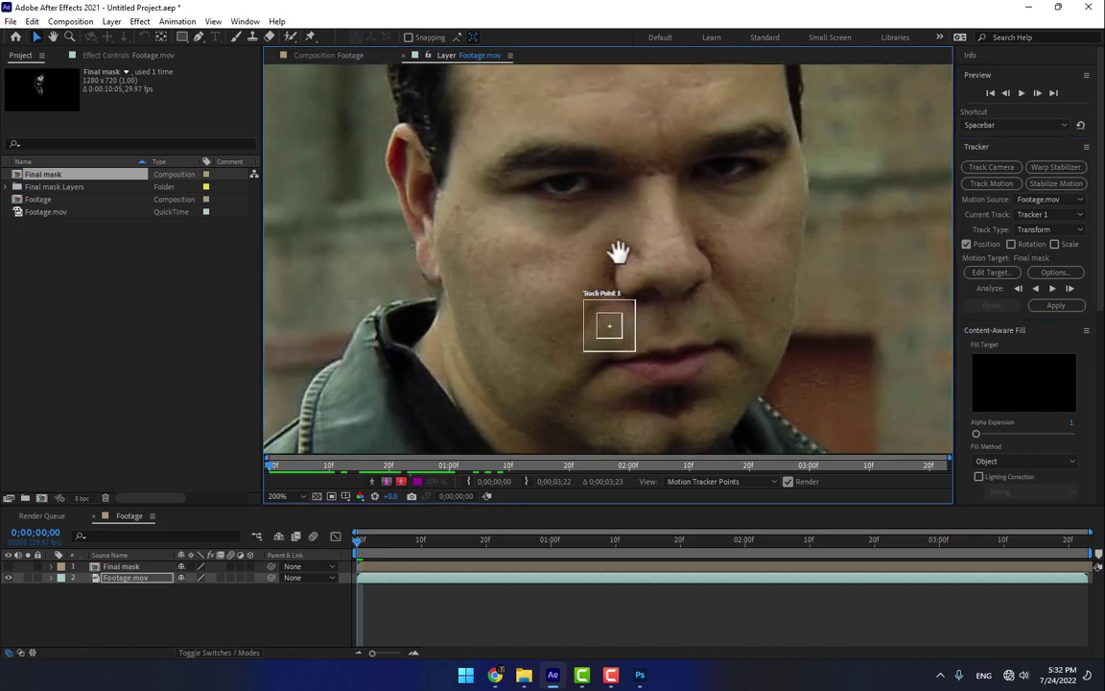
mouse_move(622, 345)
left_mouse_down()
mouse_move(589, 227)
mouse_move(566, 195)
left_mouse_up()
left_click(1018, 245)
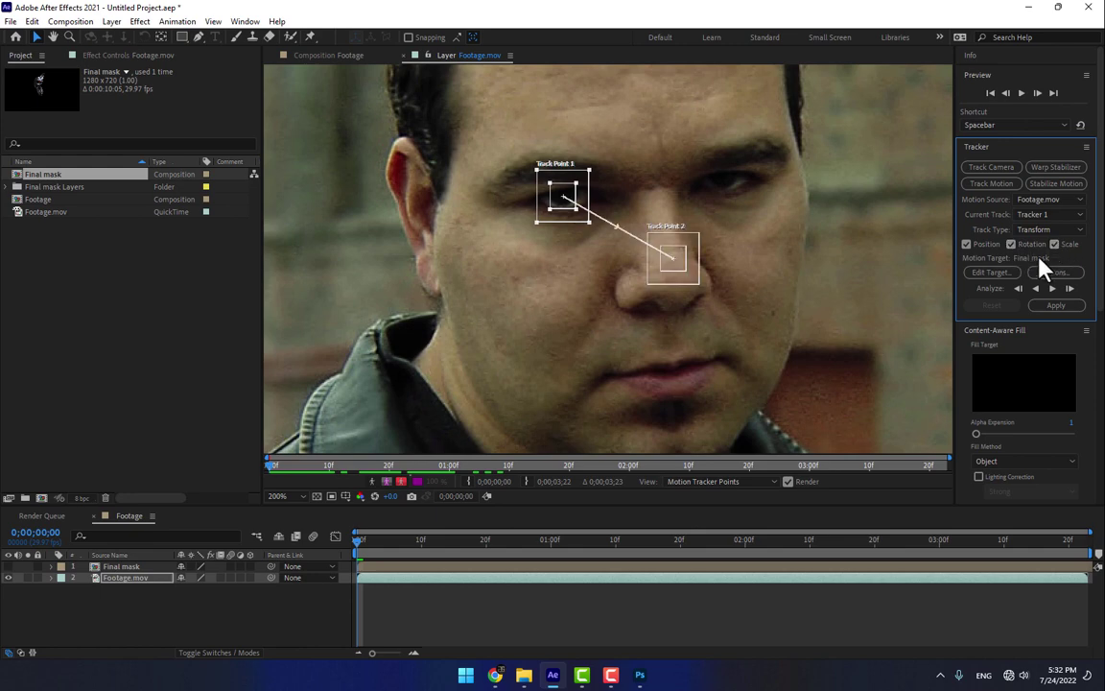
mouse_move(707, 277)
left_mouse_down()
mouse_move(756, 197)
mouse_move(737, 176)
left_mouse_up()
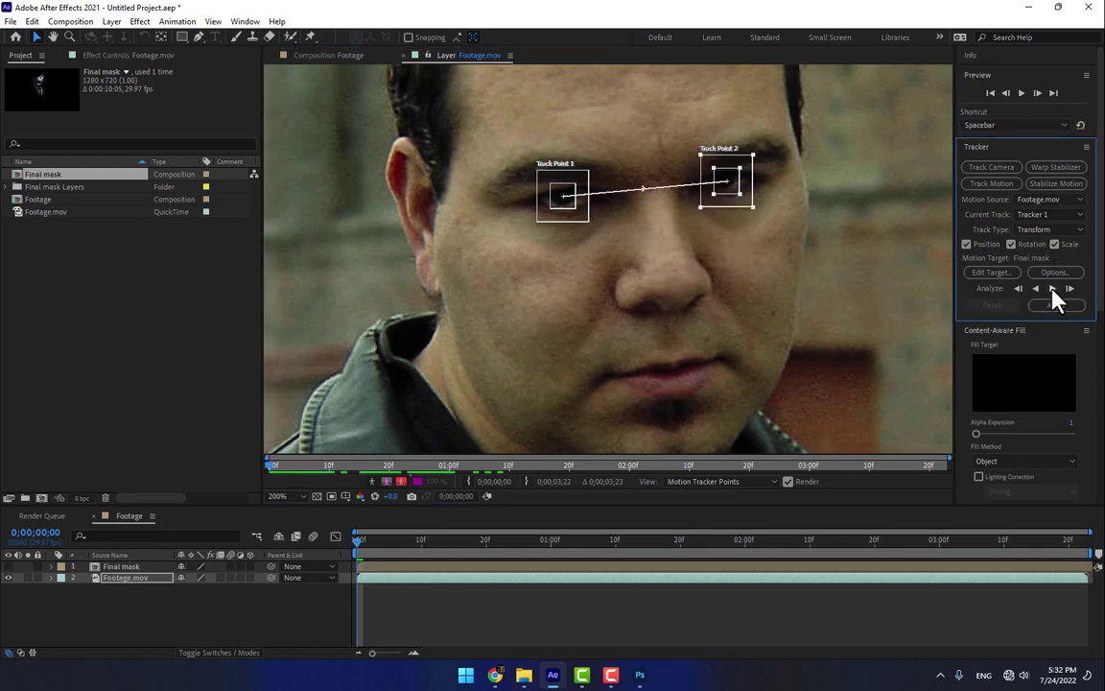
left_click(1053, 289)
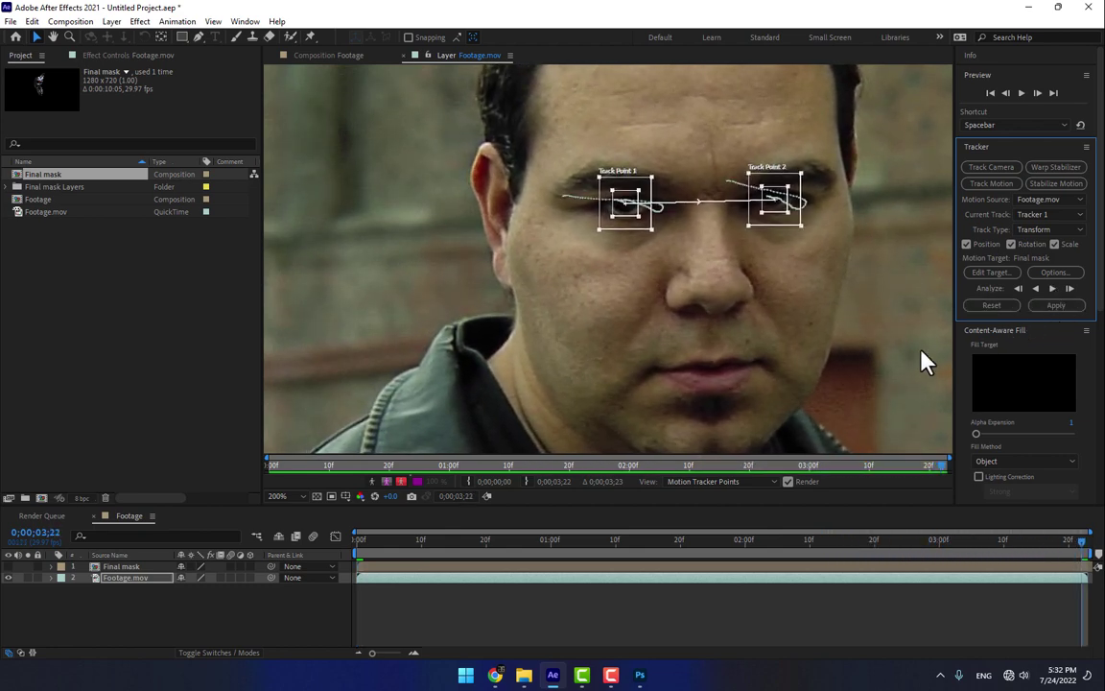
Step: Add a Null 1 layer and apply the eye track to it in X and Y
right_click(131, 624)
mouse_move(213, 452)
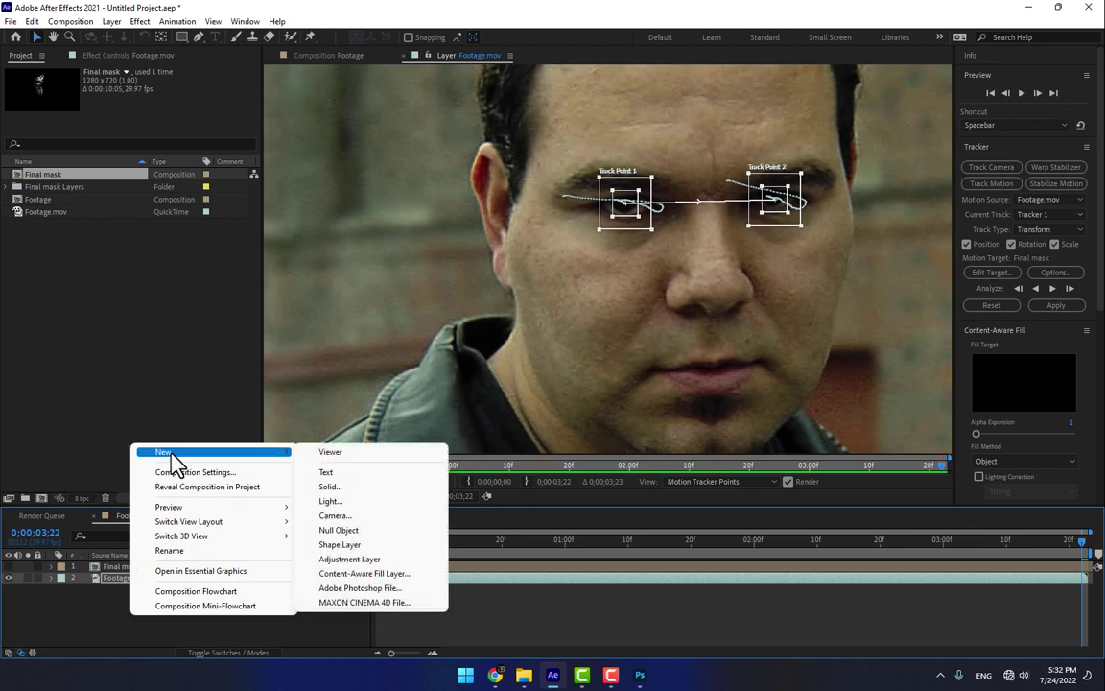
left_click(371, 530)
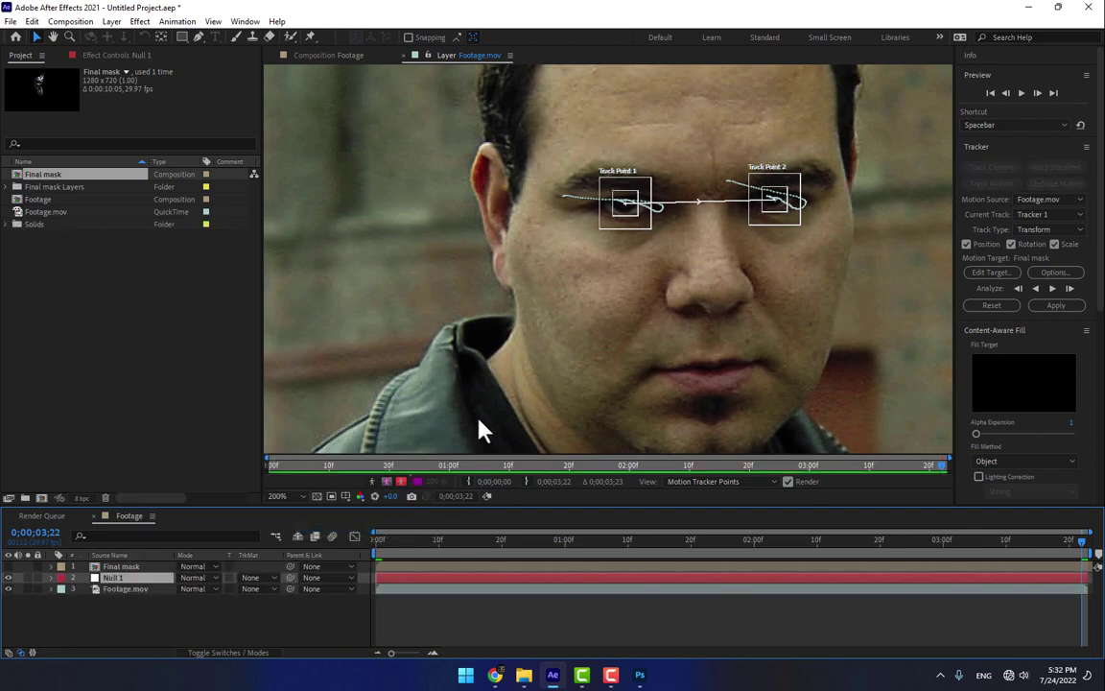
left_click(992, 274)
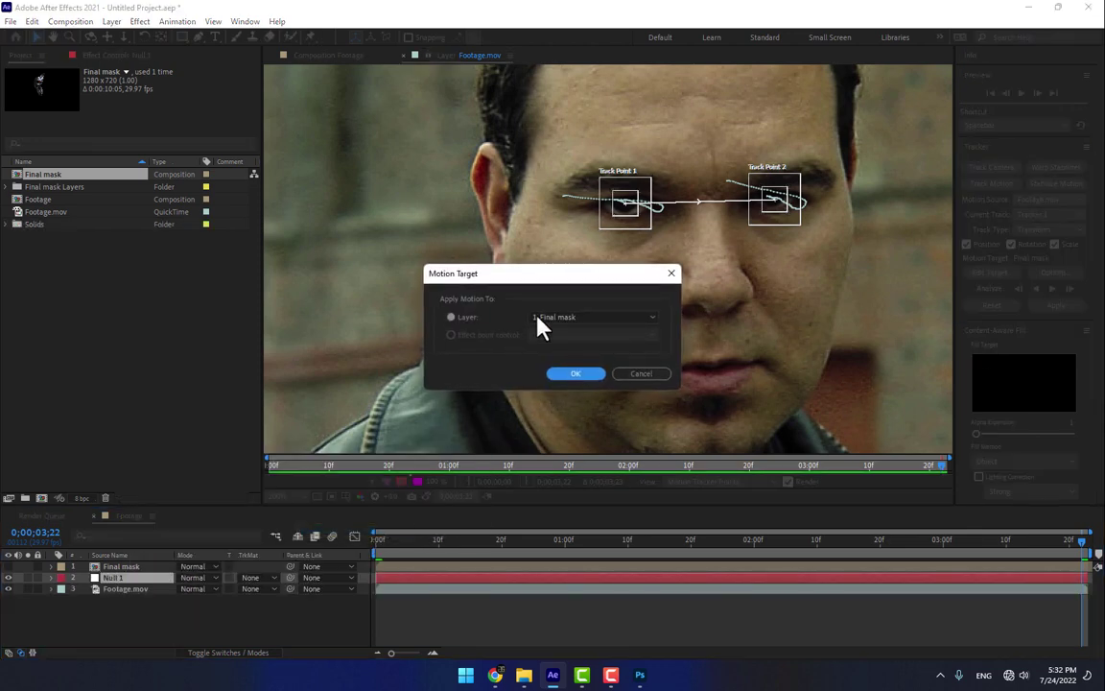
left_click(561, 318)
left_click(570, 347)
left_click(579, 373)
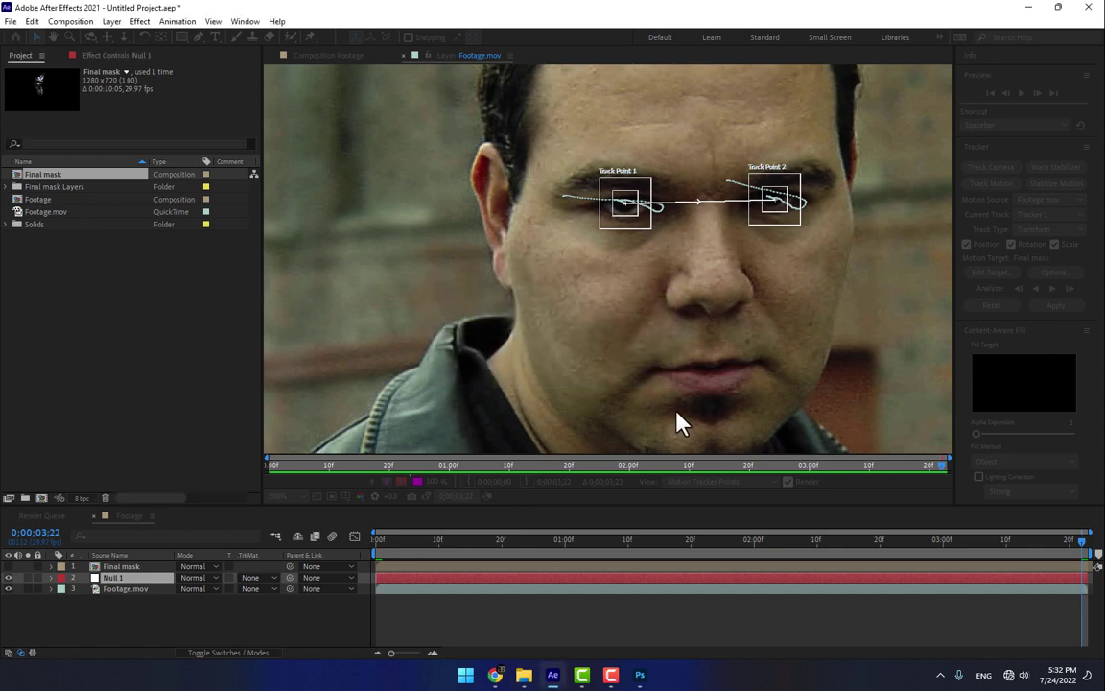
left_click(1056, 306)
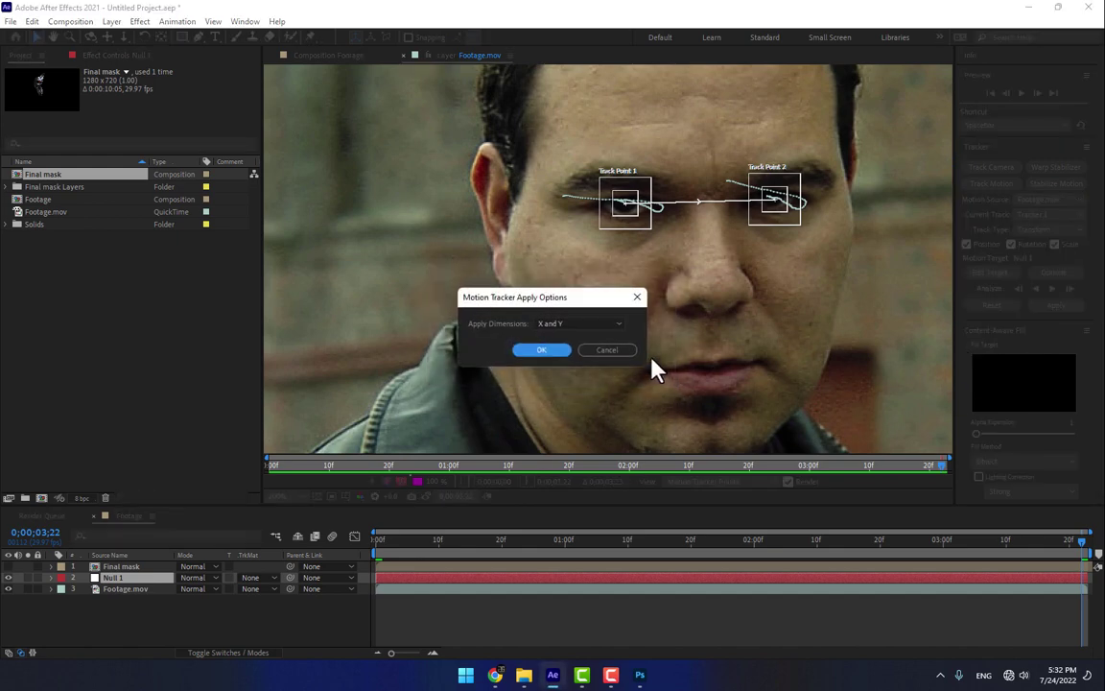
left_click(547, 350)
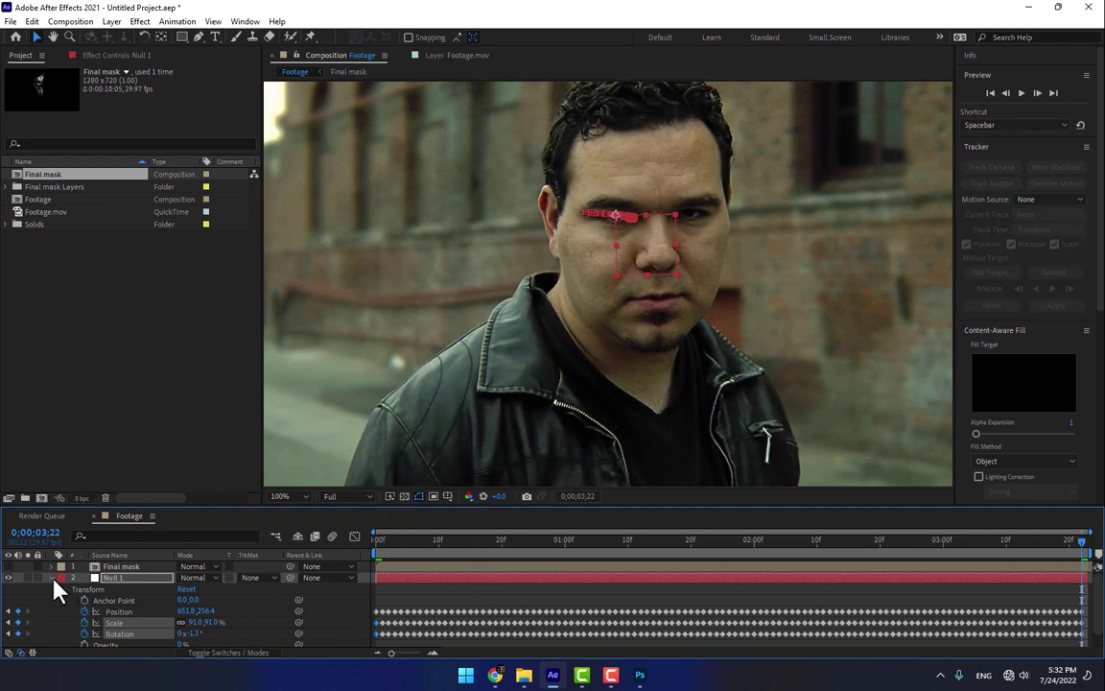
Step: Show the Final mask layer, parent it to Null 1, and scrub to check it follows
left_click(52, 579)
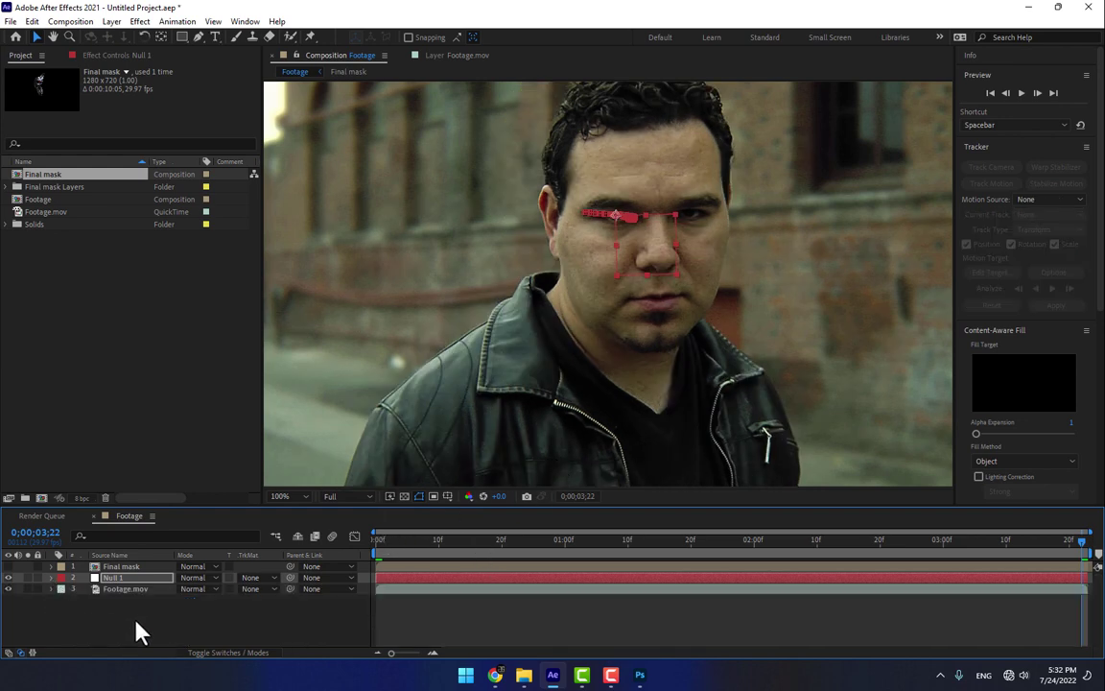
left_click(9, 567)
left_click(387, 539)
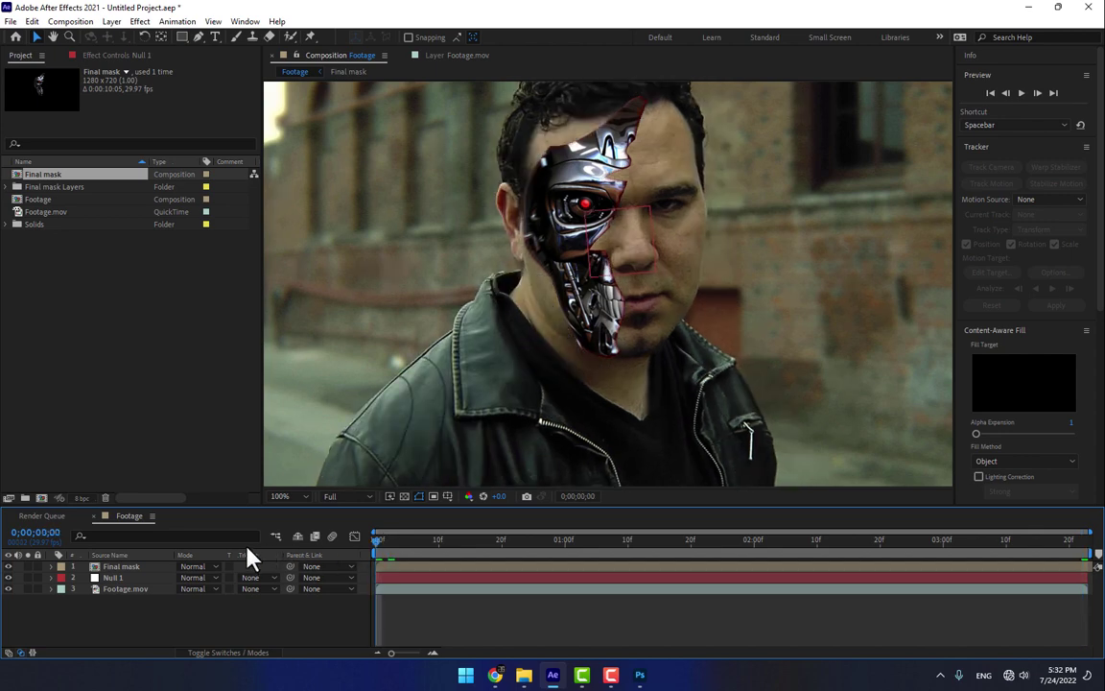
left_click_drag(291, 567, 115, 587)
scroll(485, 370, "down", 2)
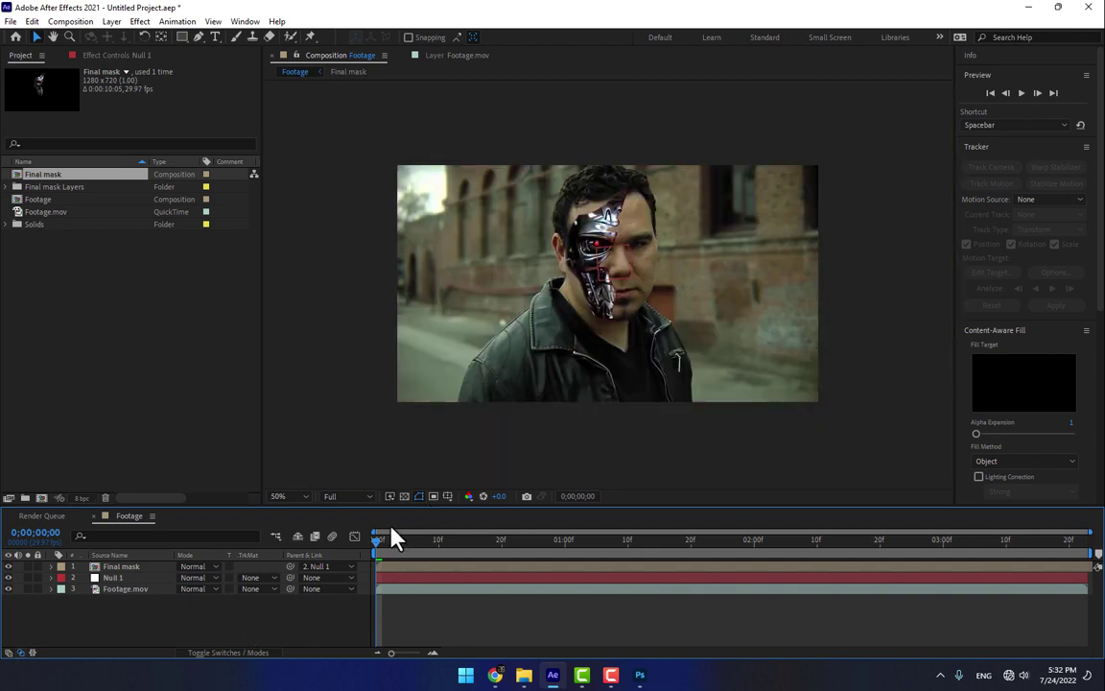
mouse_move(382, 539)
left_mouse_down()
mouse_move(1071, 567)
mouse_move(350, 633)
left_mouse_up()
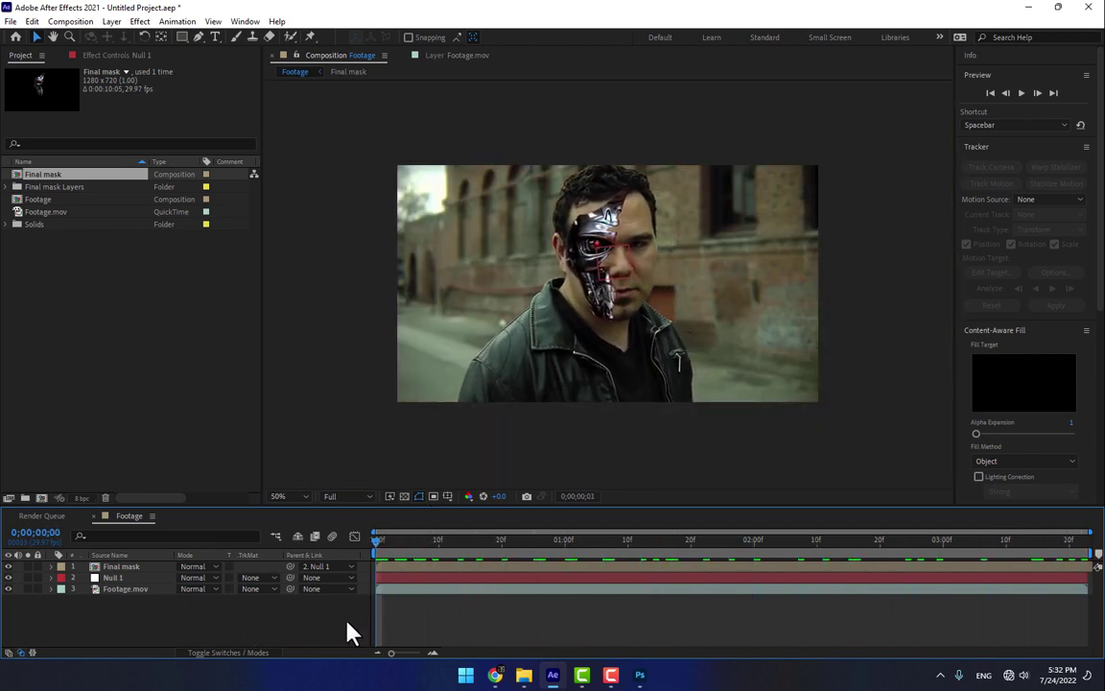
Step: Create a new black solid layer named 'Lense'
right_click(255, 615)
mouse_move(337, 450)
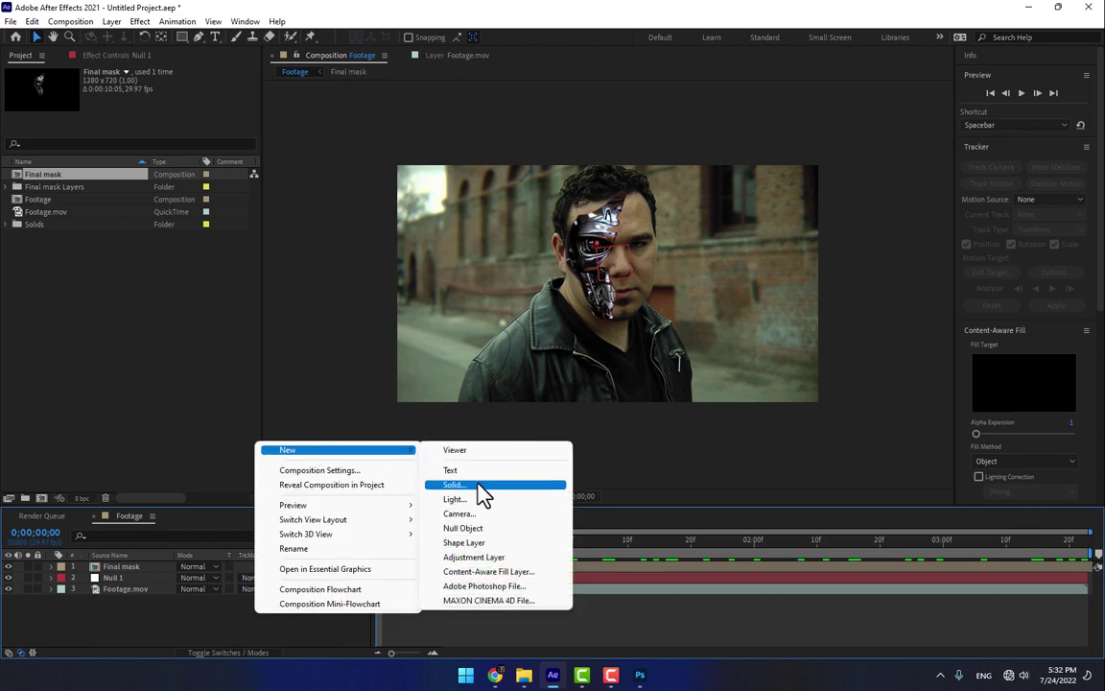
left_click(485, 492)
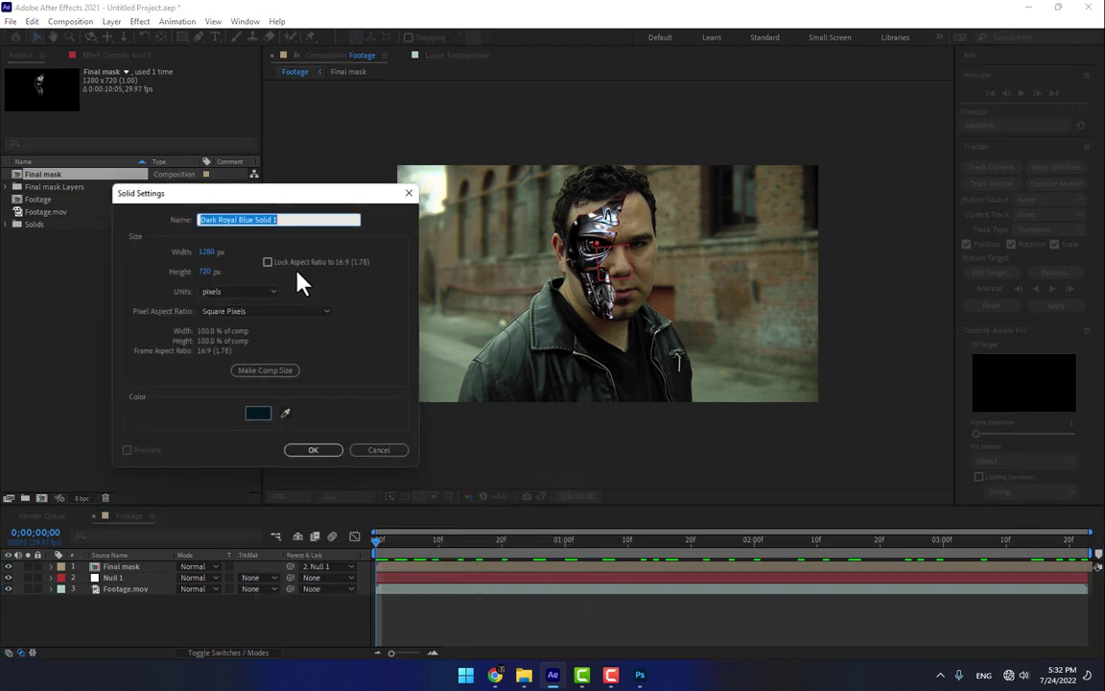
type("Lens")
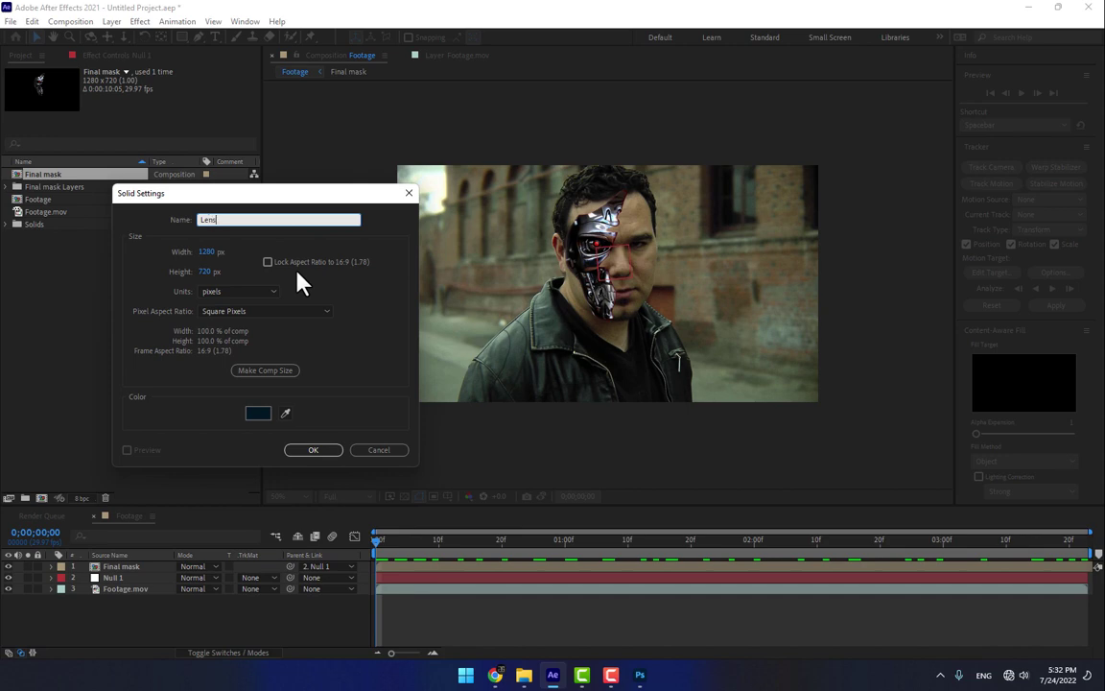
type("e")
left_click(256, 415)
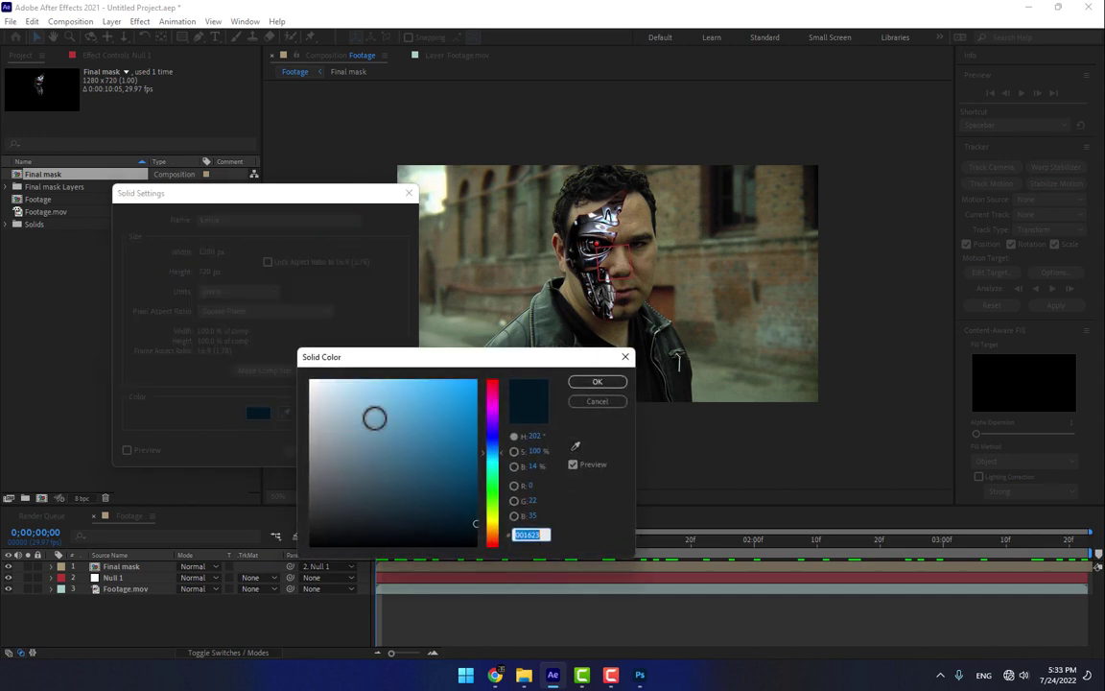
left_click(402, 543)
left_click(580, 384)
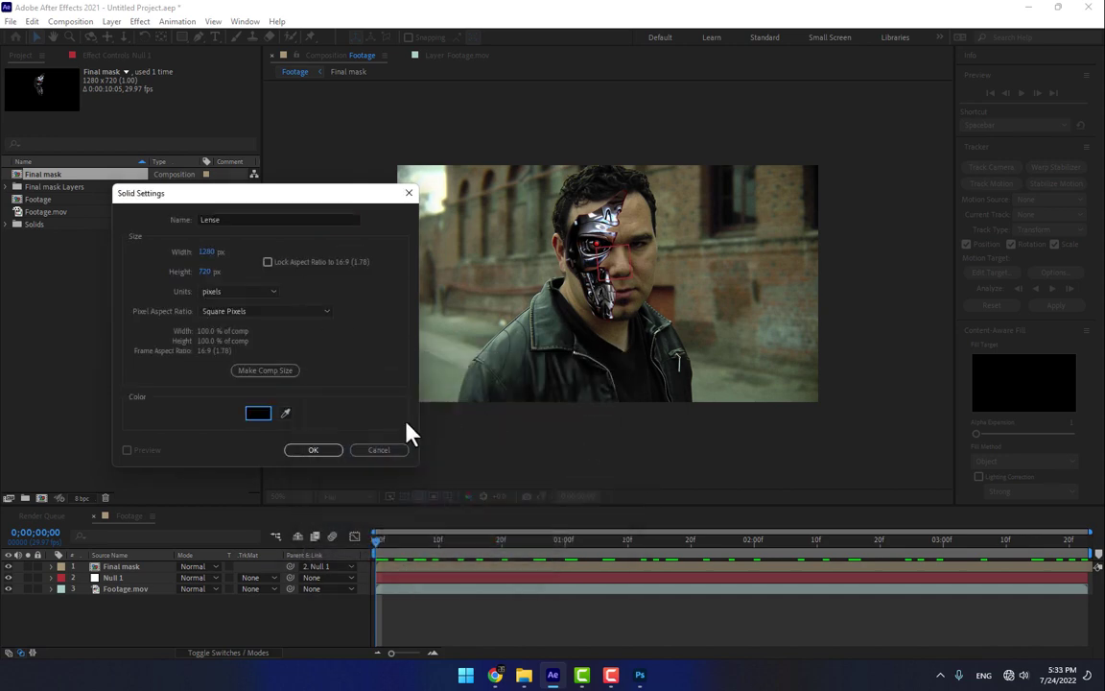
left_click(314, 450)
left_click(139, 21)
mouse_move(178, 534)
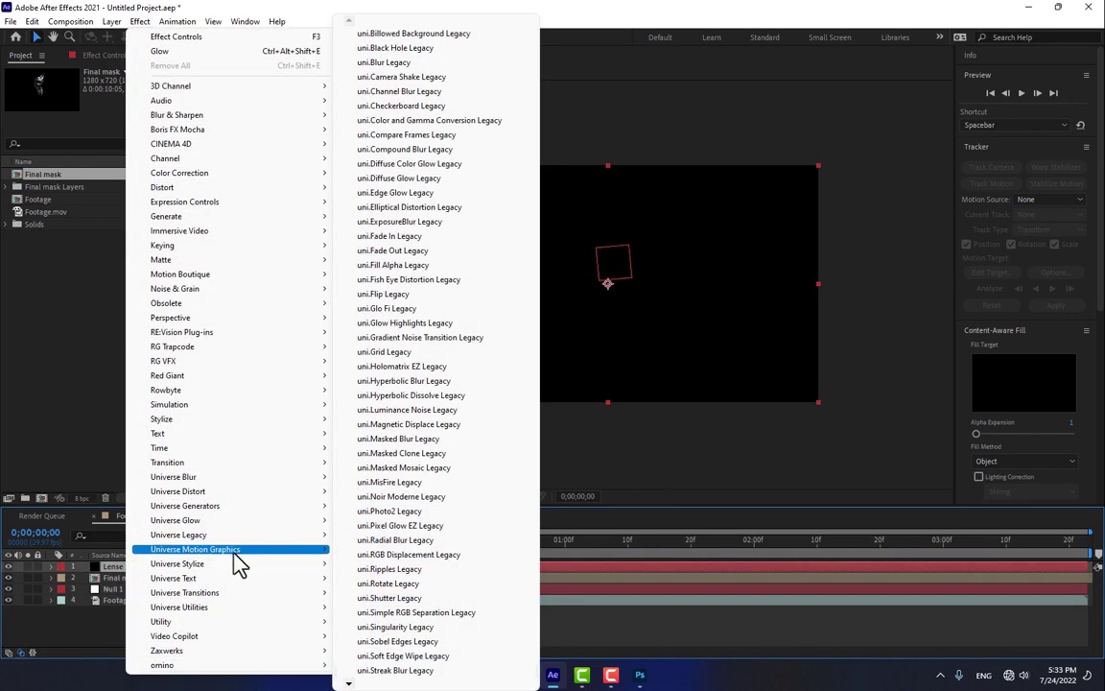
Step: Apply uni.Knoll Light Factory EZ to Lense and choose the Simple Headlight flare preset
mouse_move(178, 564)
left_click(401, 448)
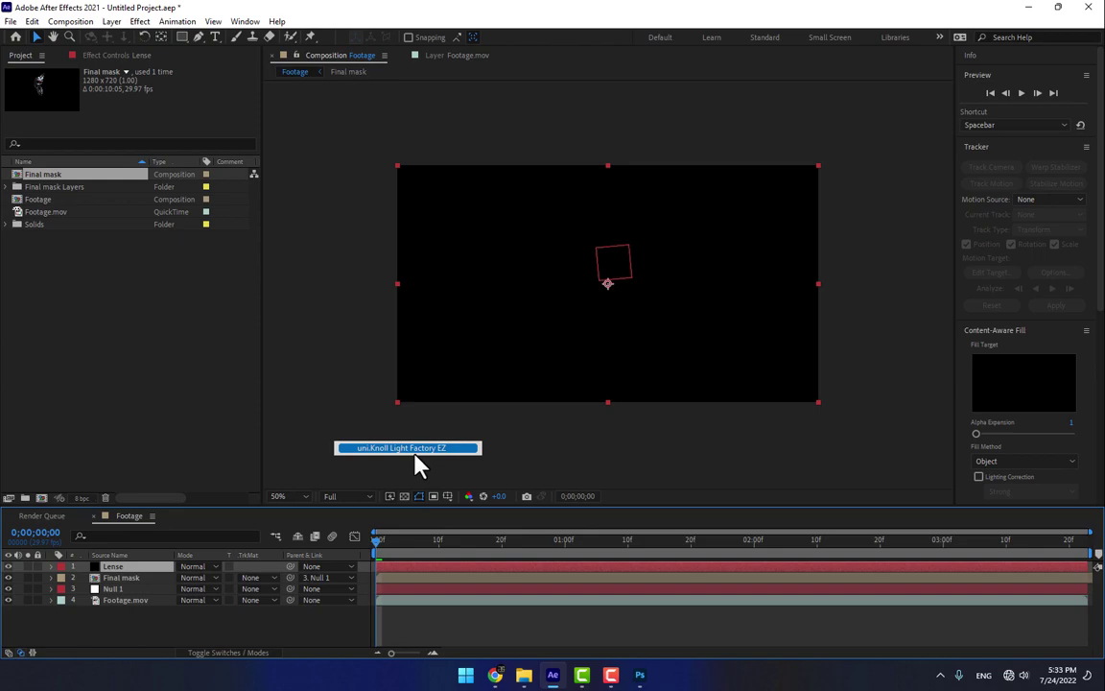
left_click(178, 95)
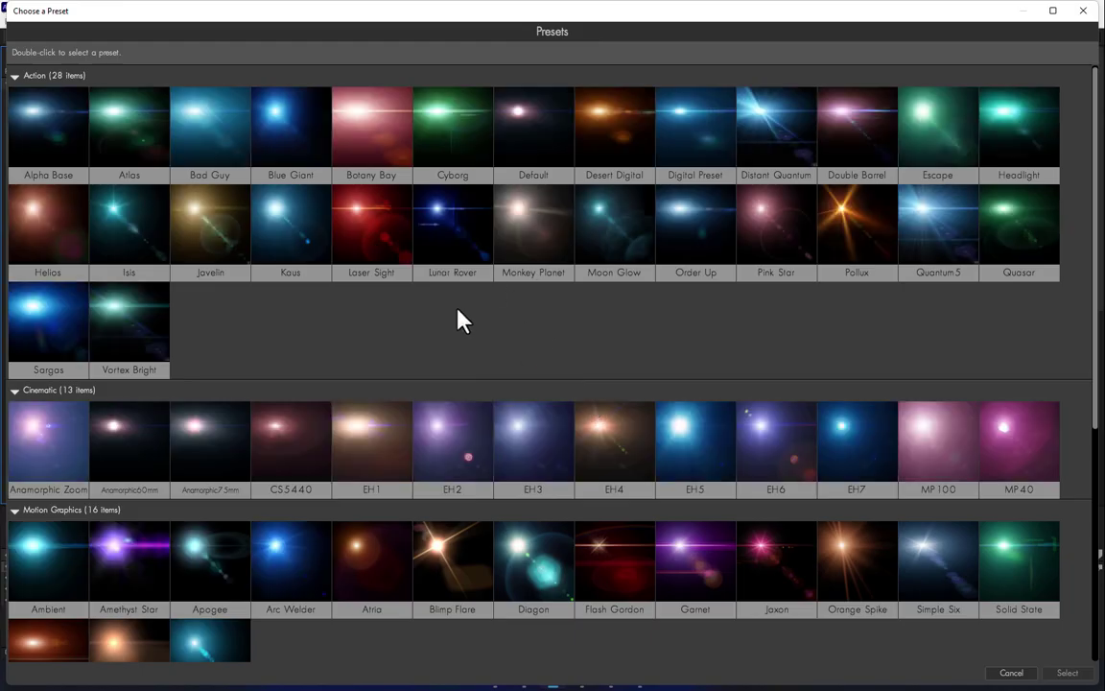
scroll(458, 319, "down", 1)
scroll(459, 319, "down", 2)
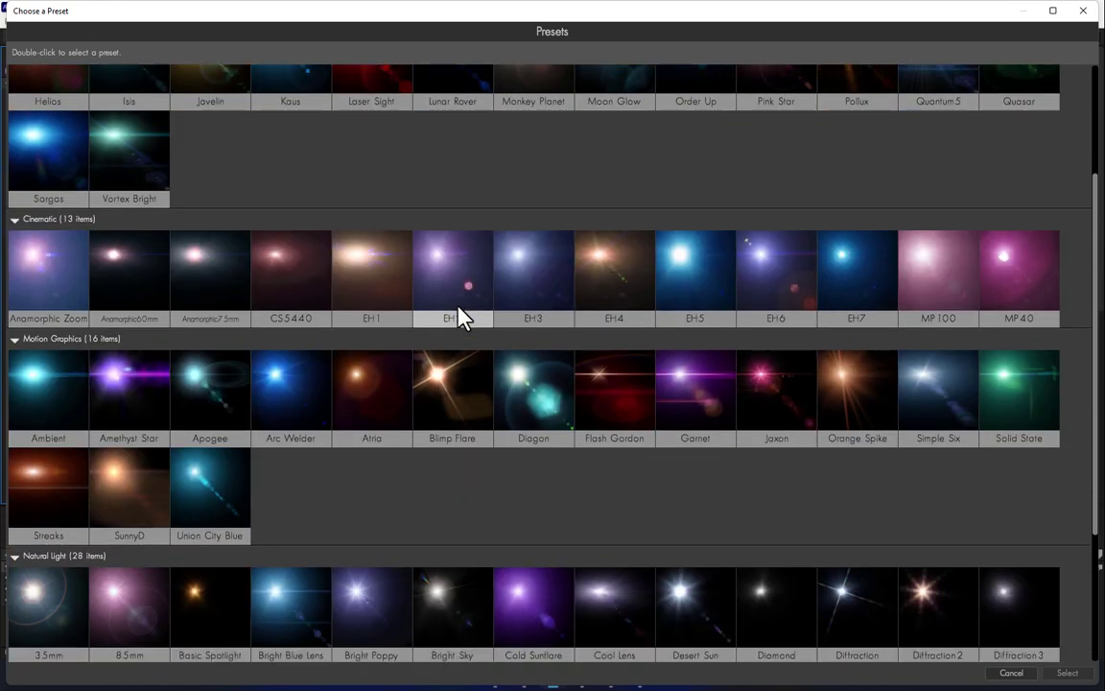
scroll(459, 319, "down", 3)
scroll(460, 316, "down", 1)
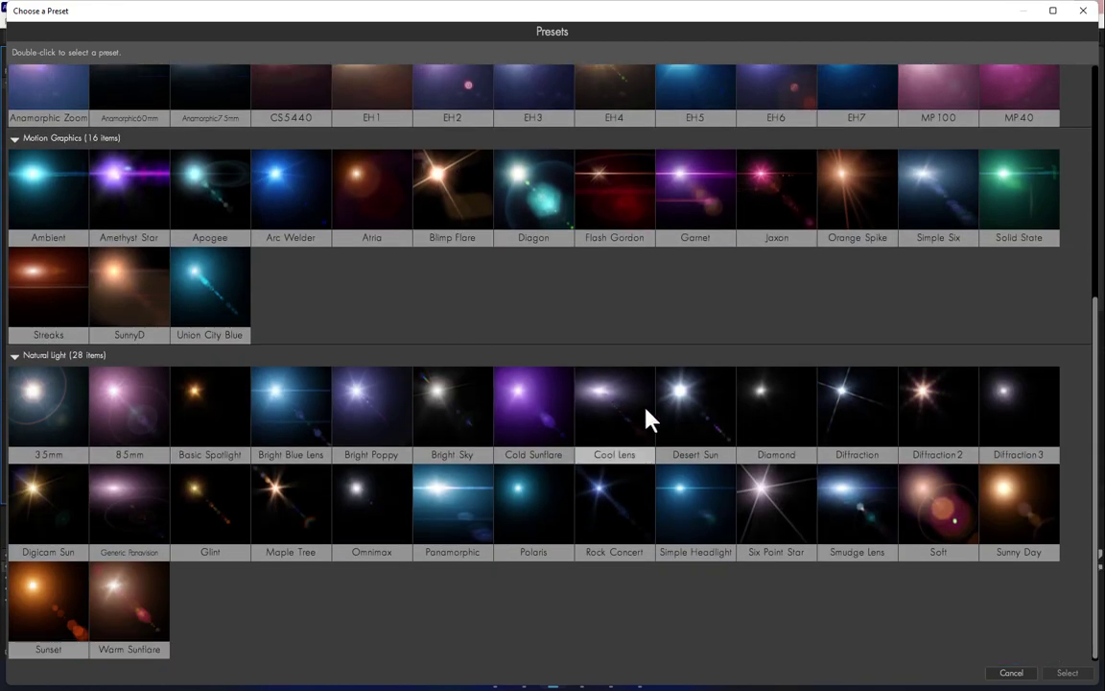
scroll(651, 412, "up", 1)
scroll(650, 413, "up", 2)
scroll(650, 408, "up", 1)
scroll(650, 412, "up", 1)
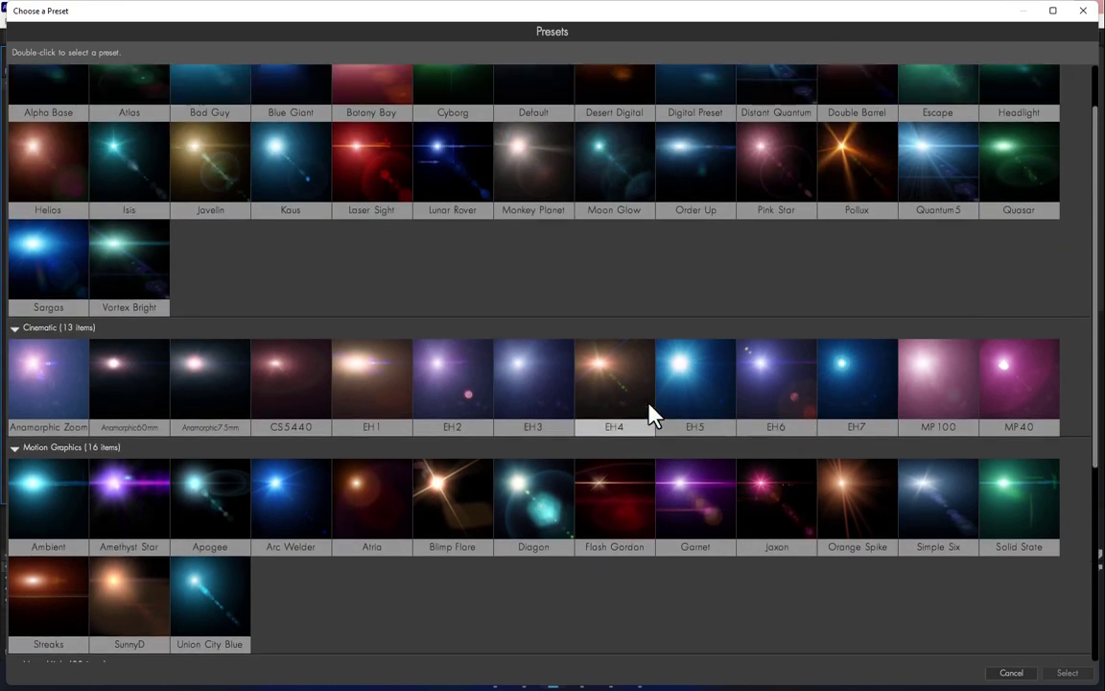
scroll(503, 321, "down", 2)
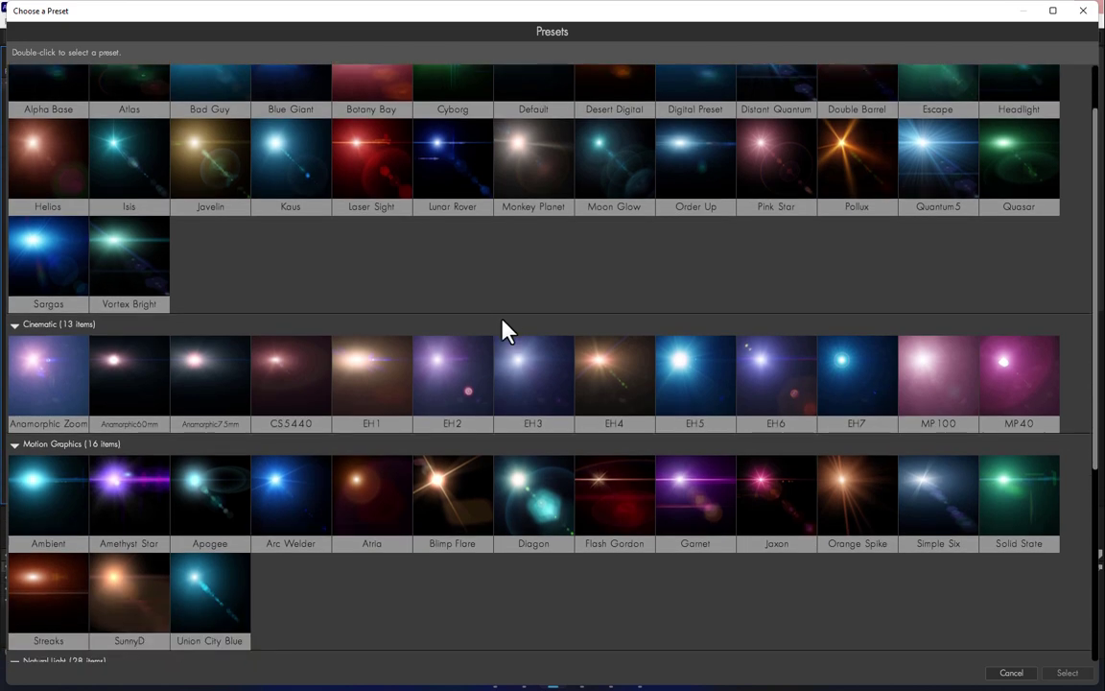
scroll(503, 322, "down", 1)
scroll(505, 321, "down", 2)
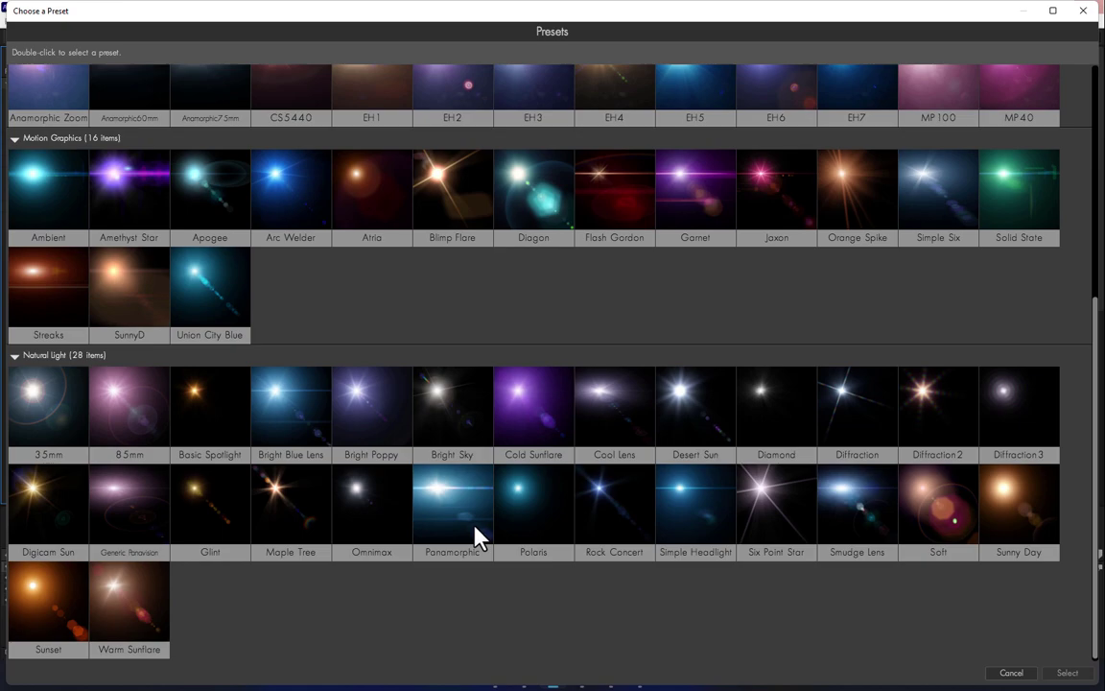
left_click(683, 507)
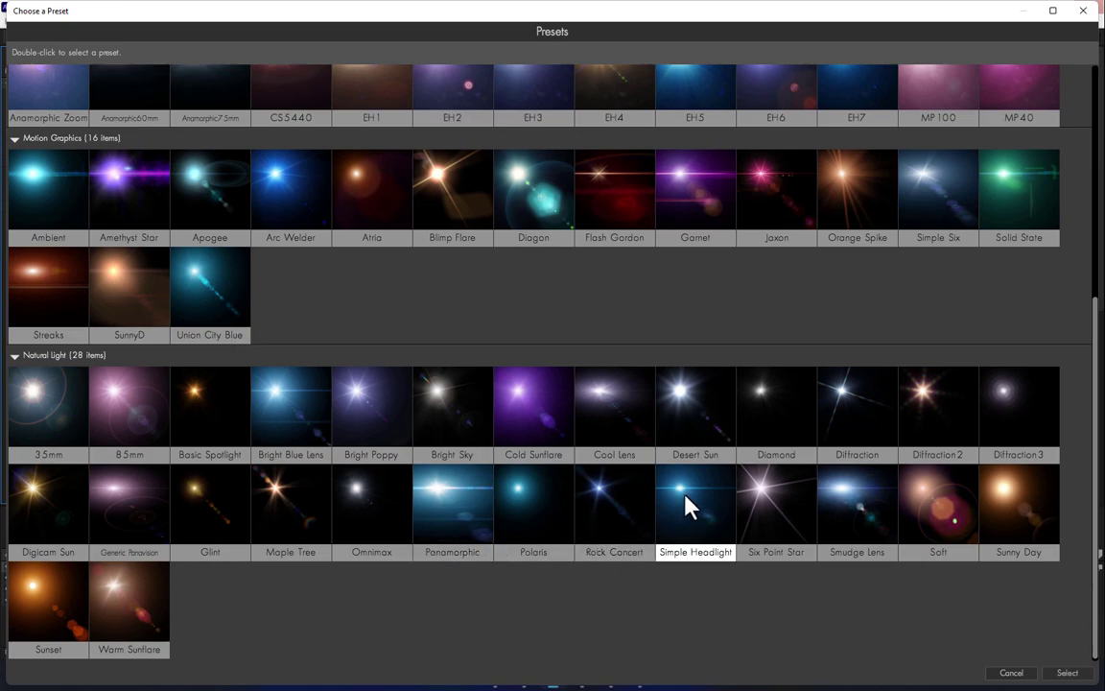
double_click(686, 507)
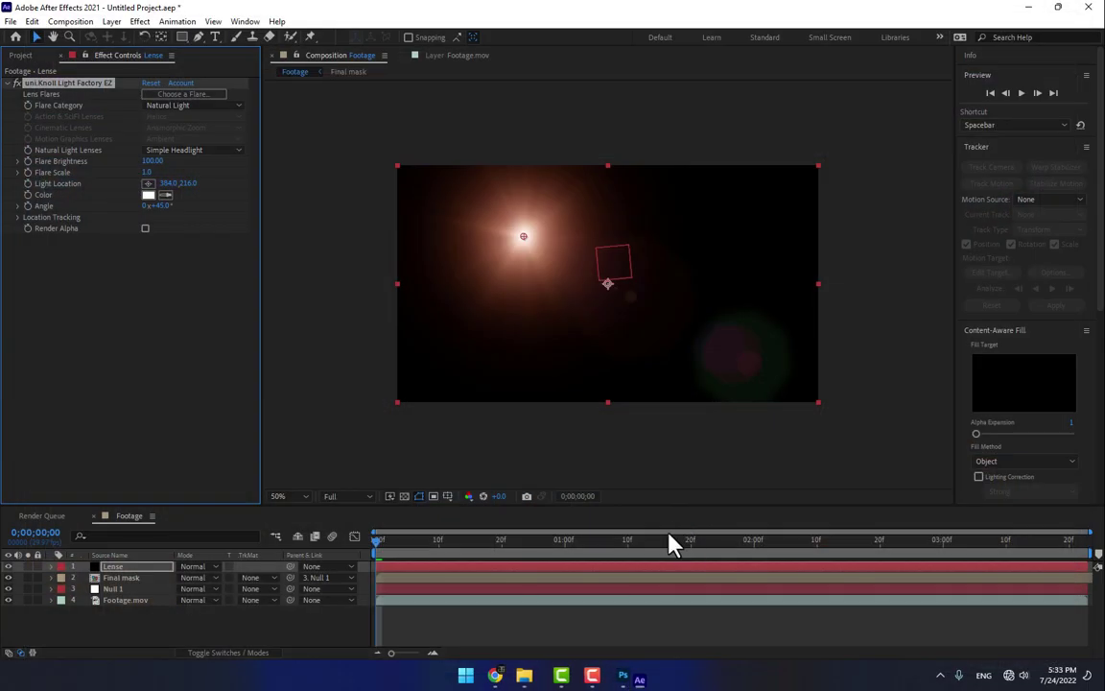
Step: Set the flare colour to red (FF0000)
left_click(152, 194)
type("FF0000")
left_click(597, 384)
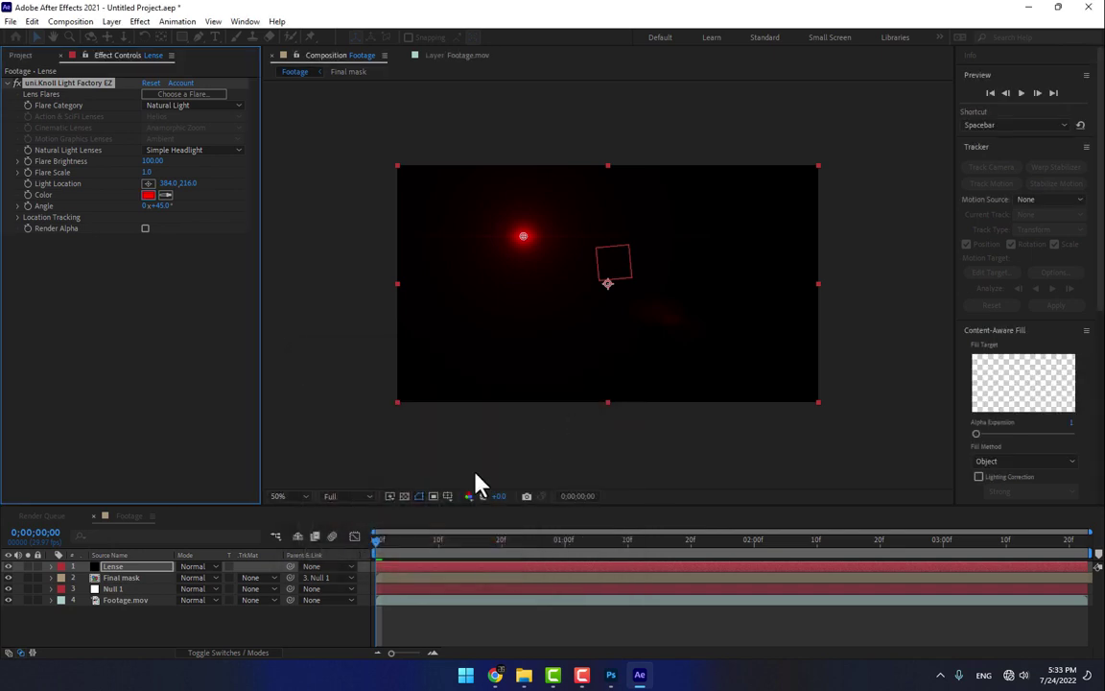
Step: Set Lense to Add mode, place the flare on the robot eye, and raise brightness to about 118.7
left_click(193, 566)
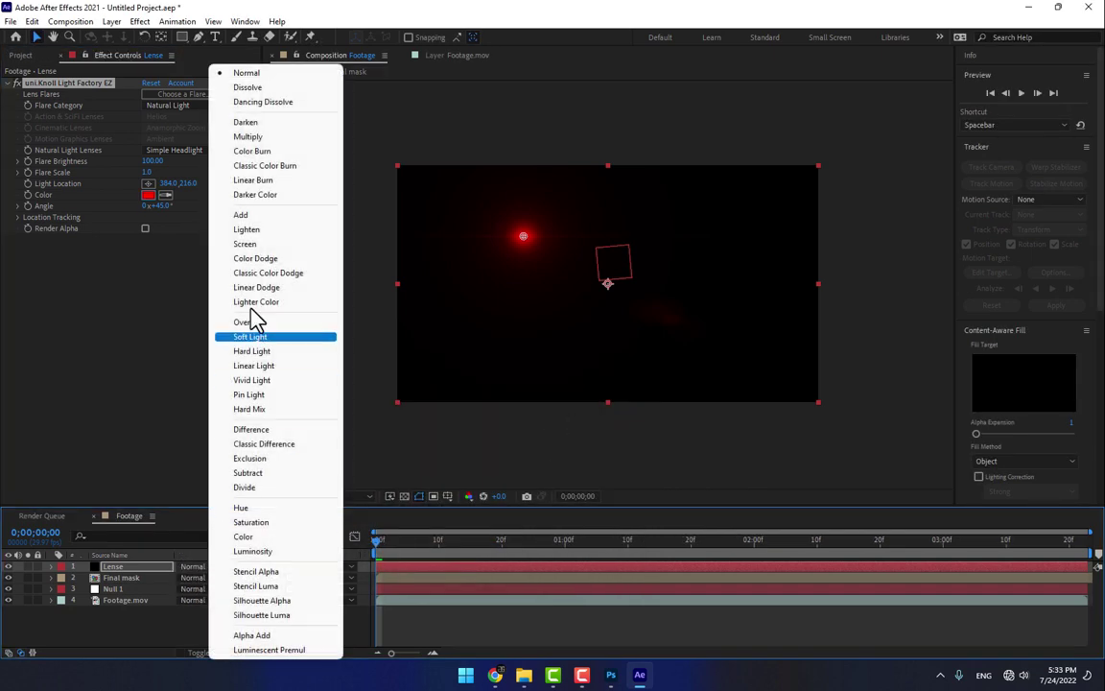
left_click(266, 221)
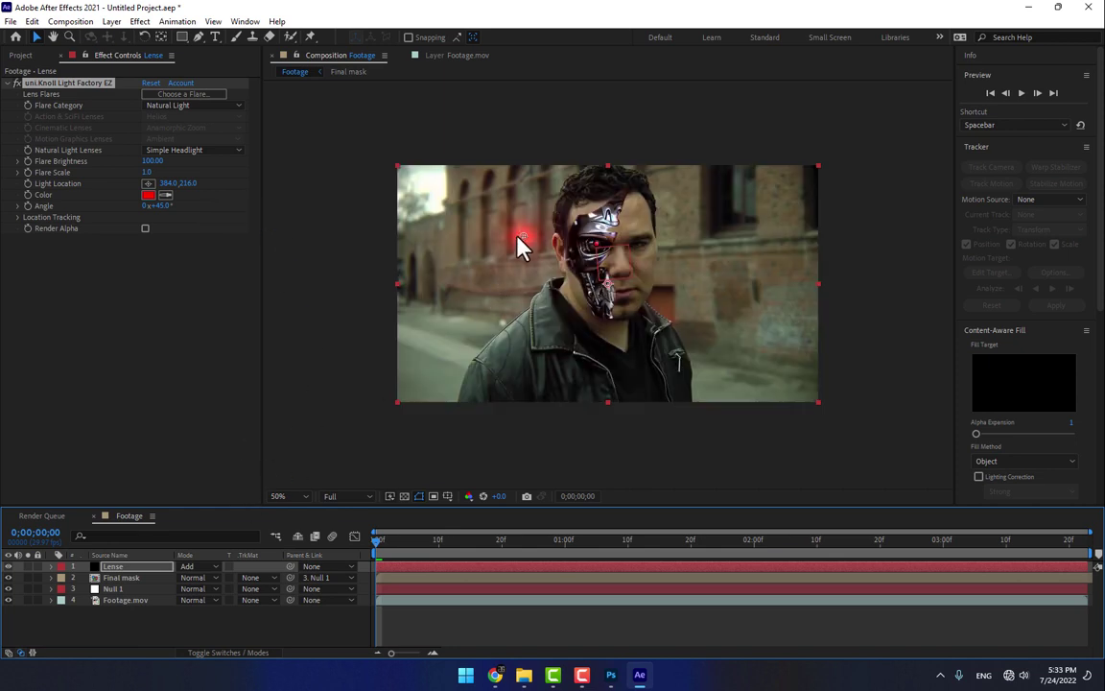
left_click_drag(524, 237, 595, 250)
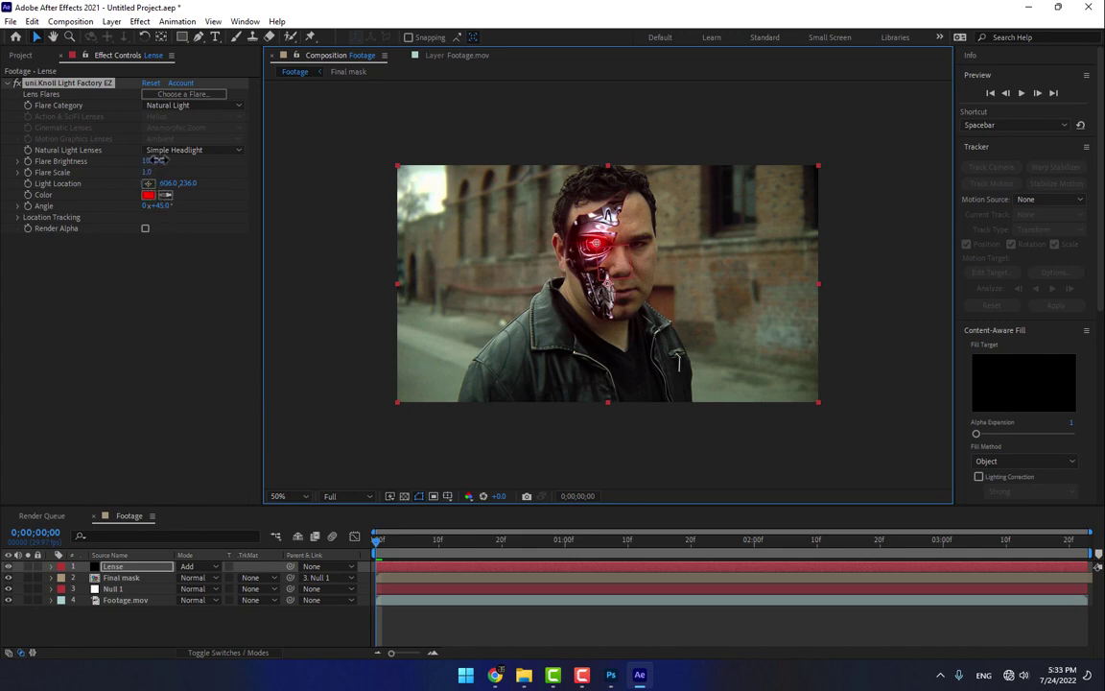
mouse_move(151, 161)
left_mouse_down()
mouse_move(312, 150)
mouse_move(280, 158)
left_mouse_up()
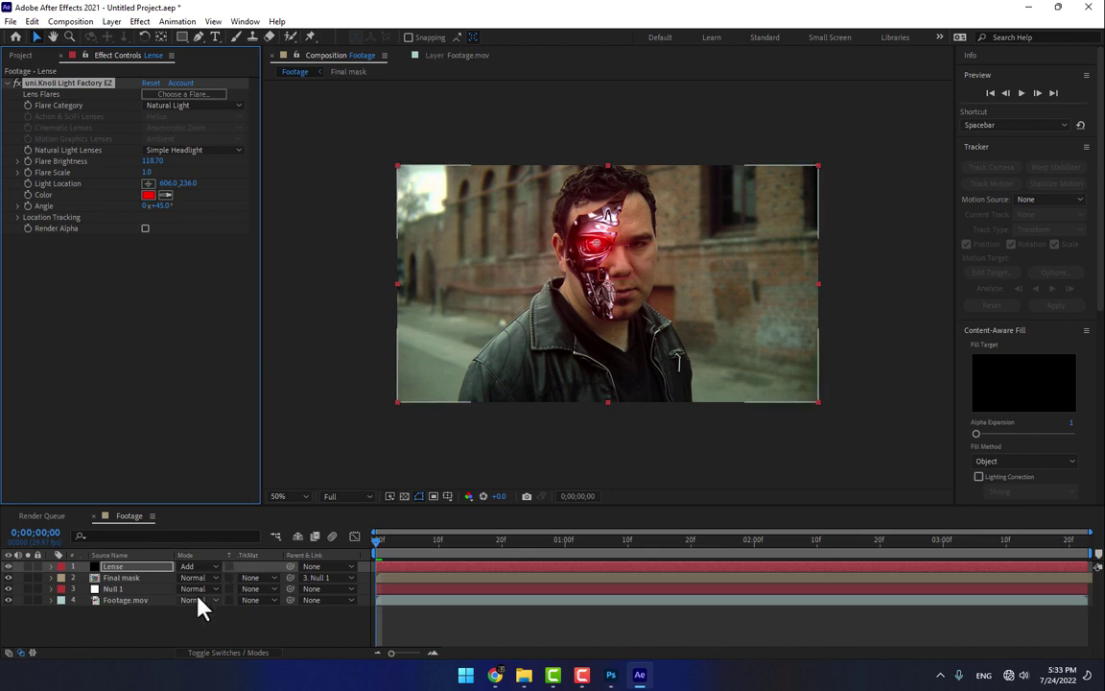
Step: Draw a large elliptical mask around the red eye and feather it to 120 pixels
left_click(183, 38)
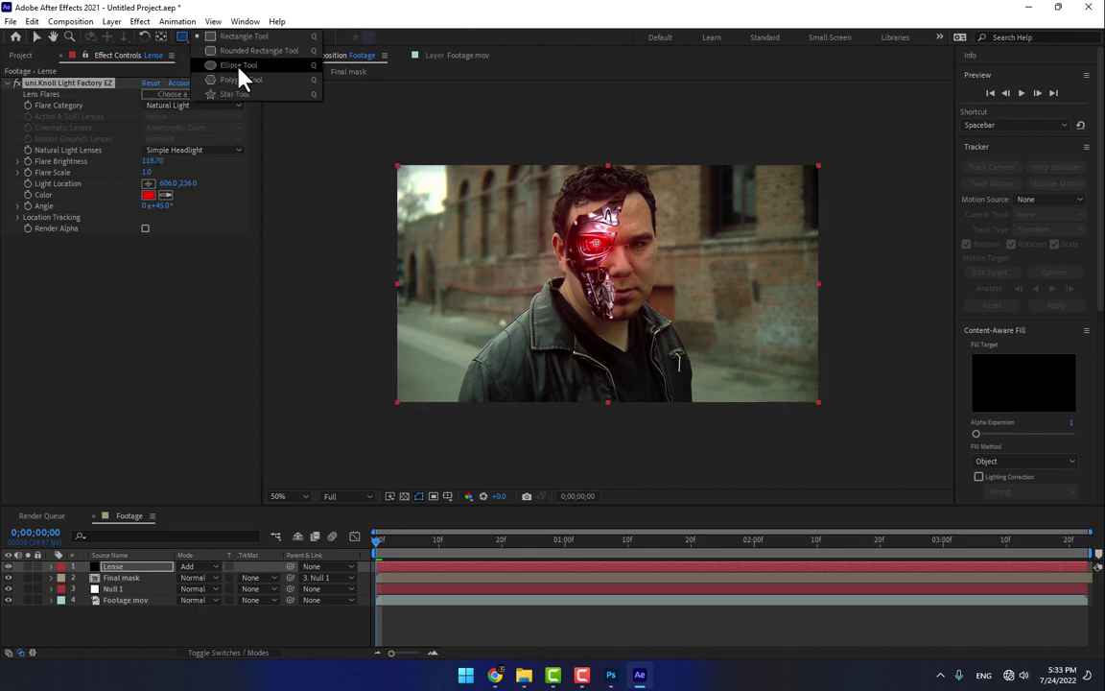
left_click(238, 66)
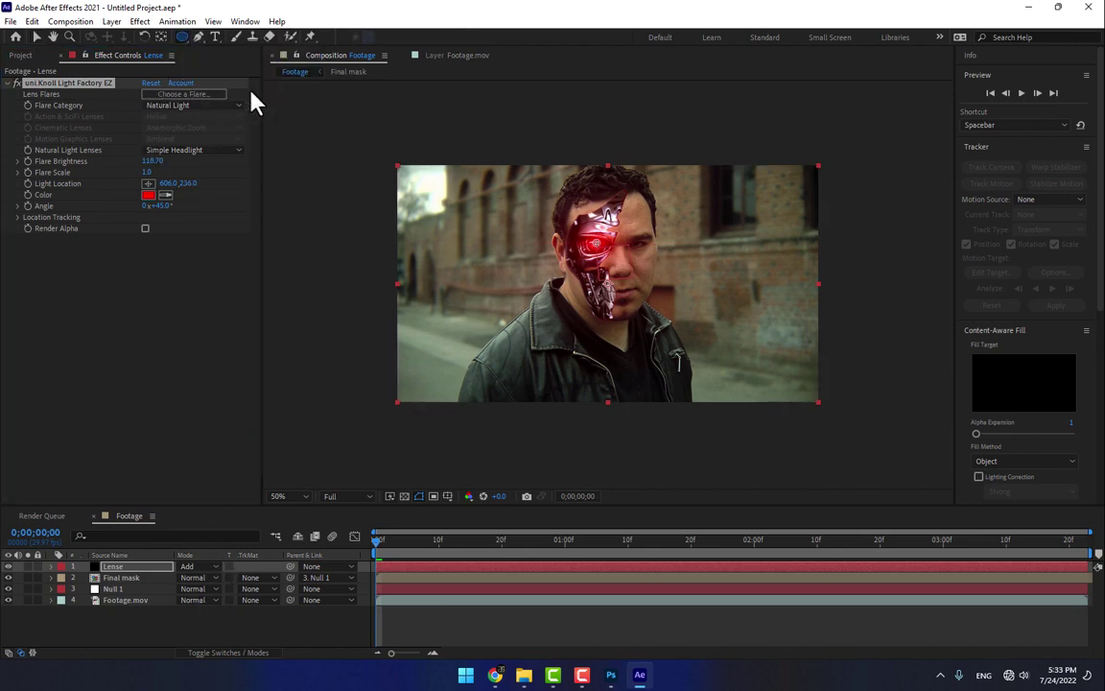
key("Return")
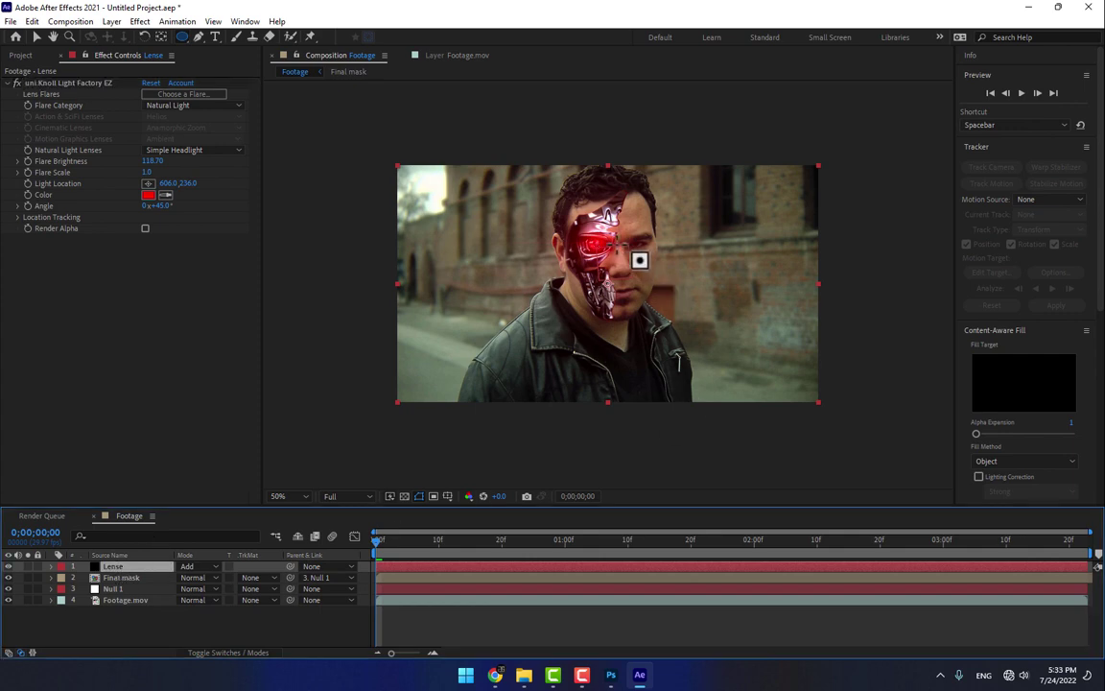
left_click_drag(562, 209, 630, 275)
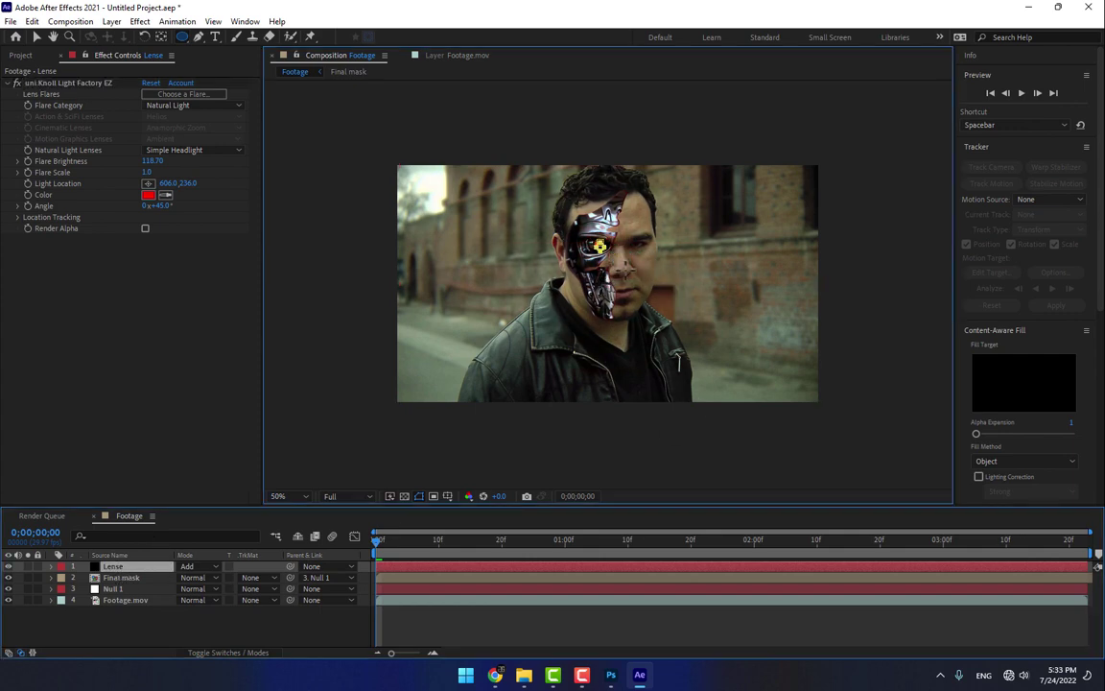
left_click_drag(610, 207, 678, 288)
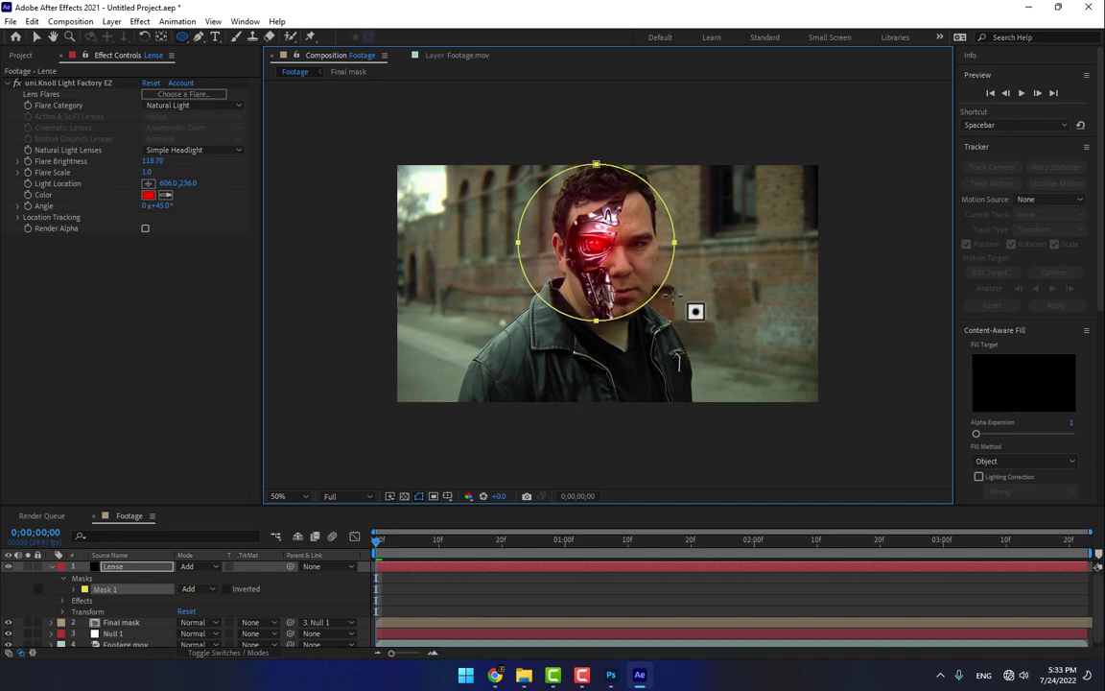
key("m")
key("m")
key("m")
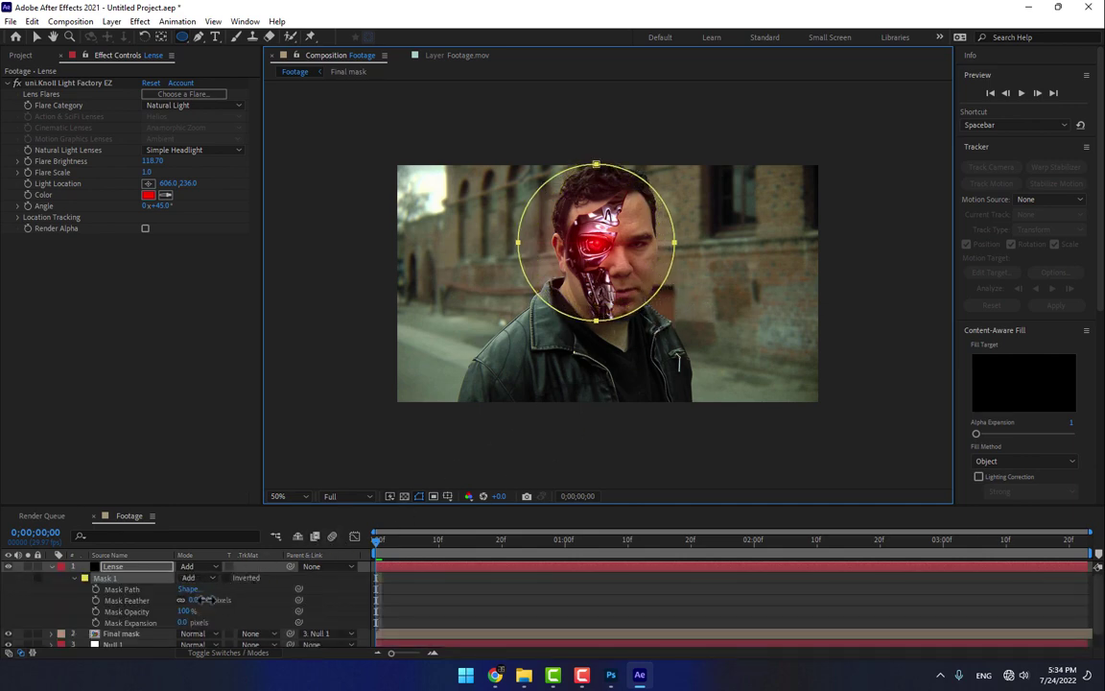
mouse_move(196, 600)
left_mouse_down()
mouse_move(303, 596)
mouse_move(281, 600)
left_mouse_up()
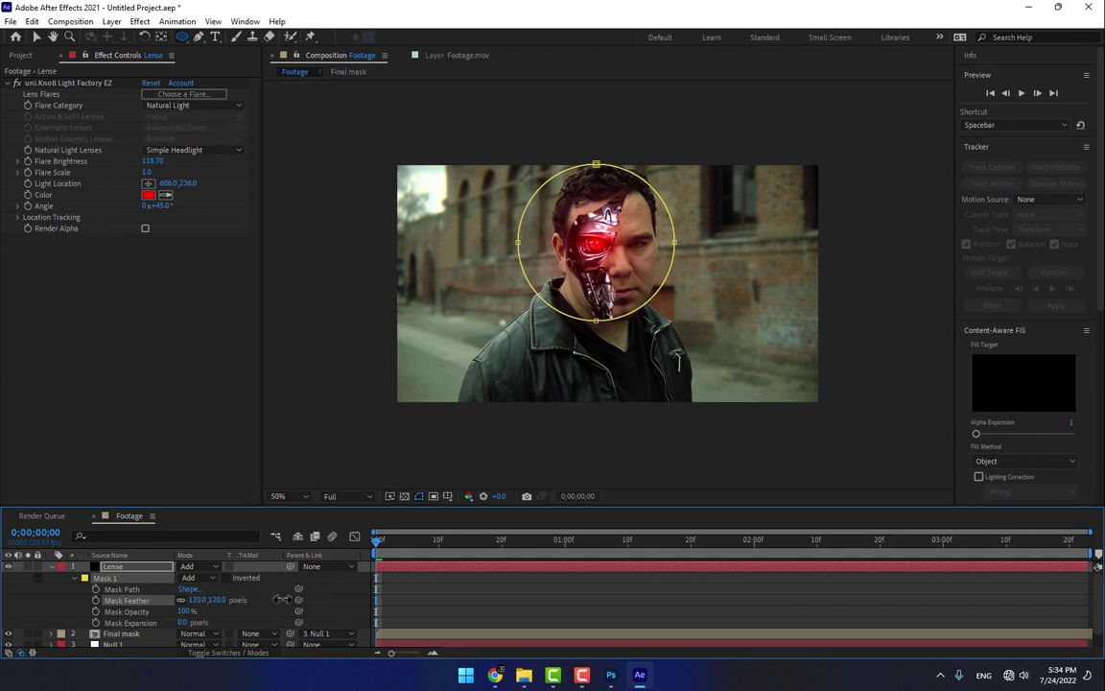
Step: Parent the Lense layer to Null 1 and scrub to confirm it follows the head
left_click(348, 600)
left_click(52, 567)
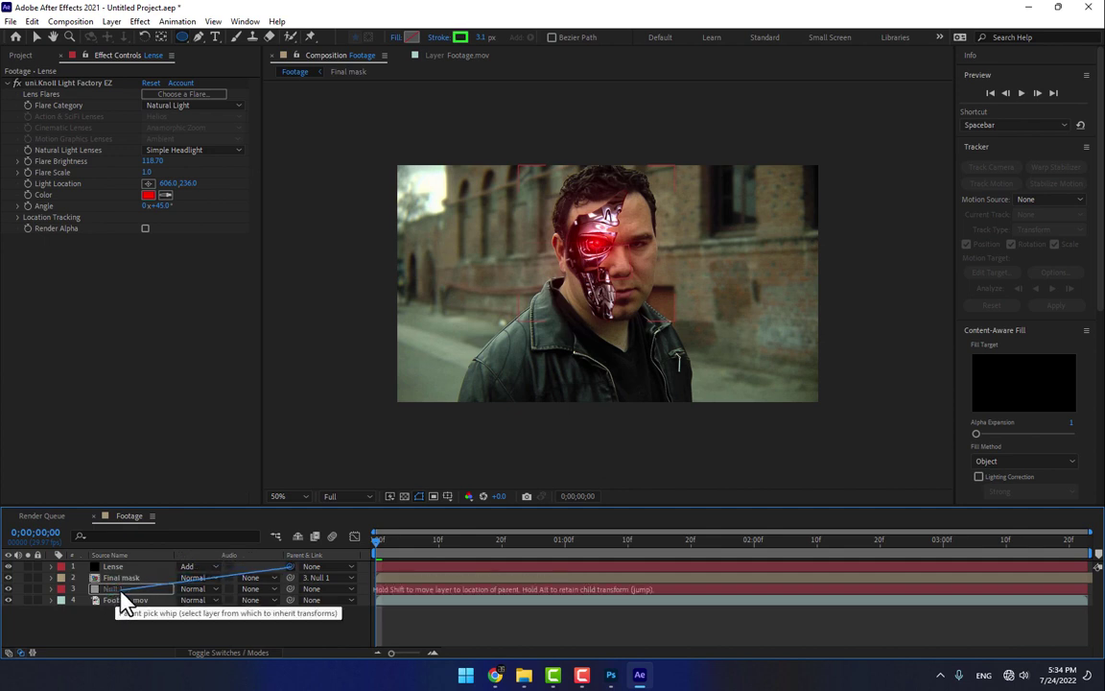
left_click_drag(290, 567, 117, 589)
mouse_move(379, 557)
left_mouse_down()
mouse_move(1094, 556)
mouse_move(560, 557)
left_mouse_up()
key("Home")
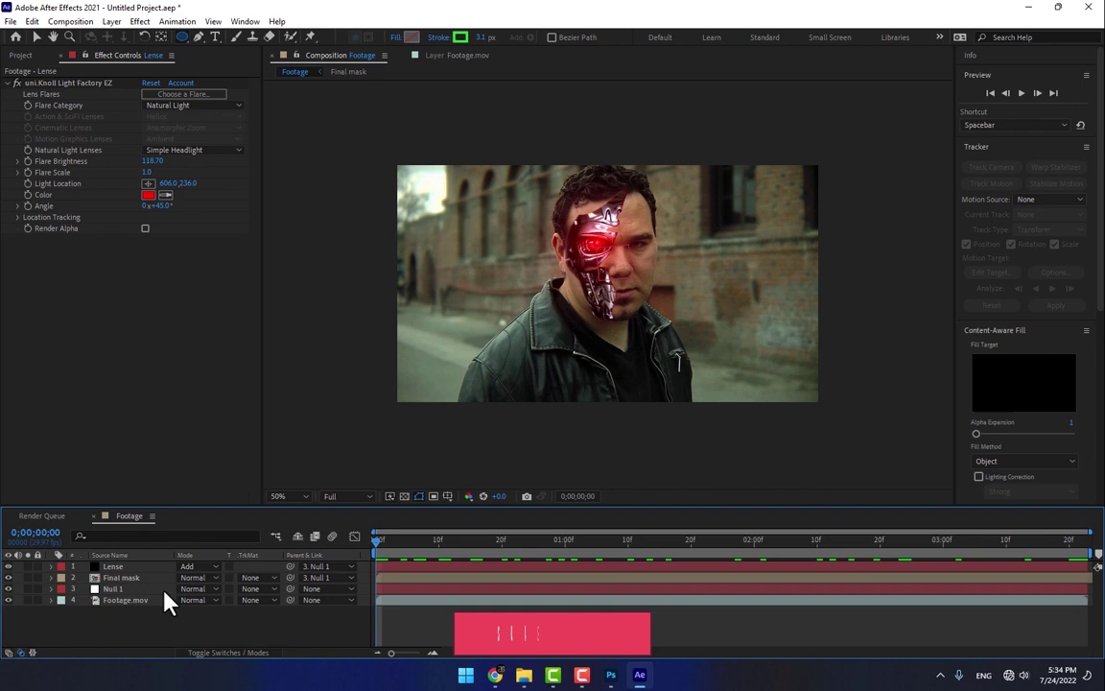
Step: Reconfirm the flare's red colour in the colour picker and reselect the Lense layer
left_click(148, 195)
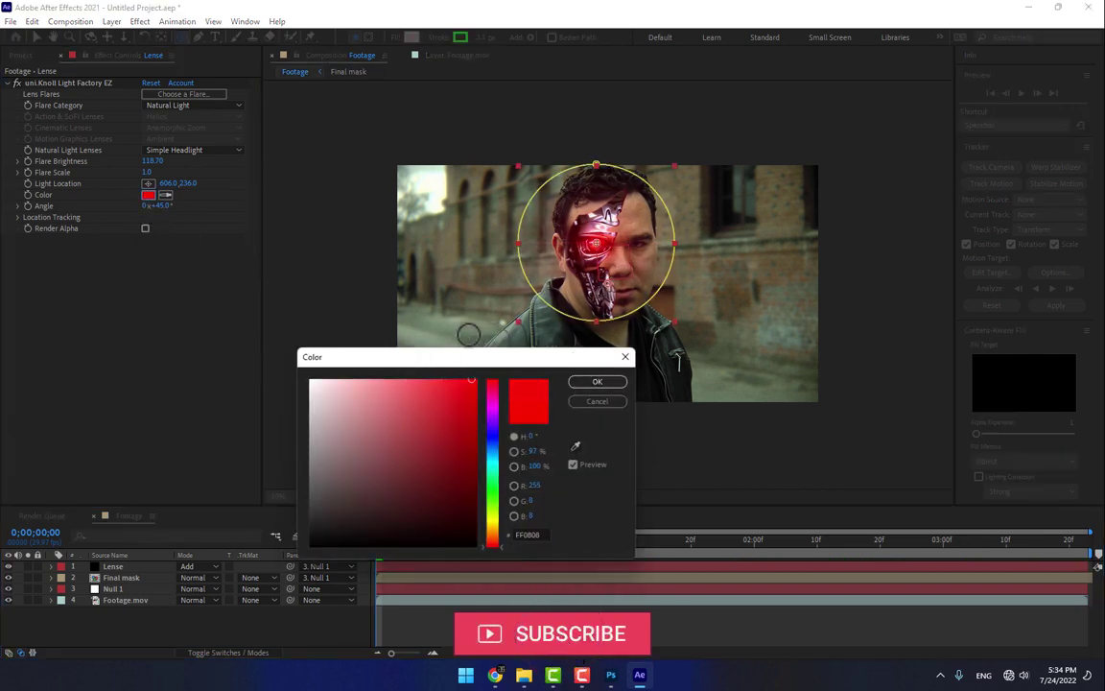
left_click(597, 382)
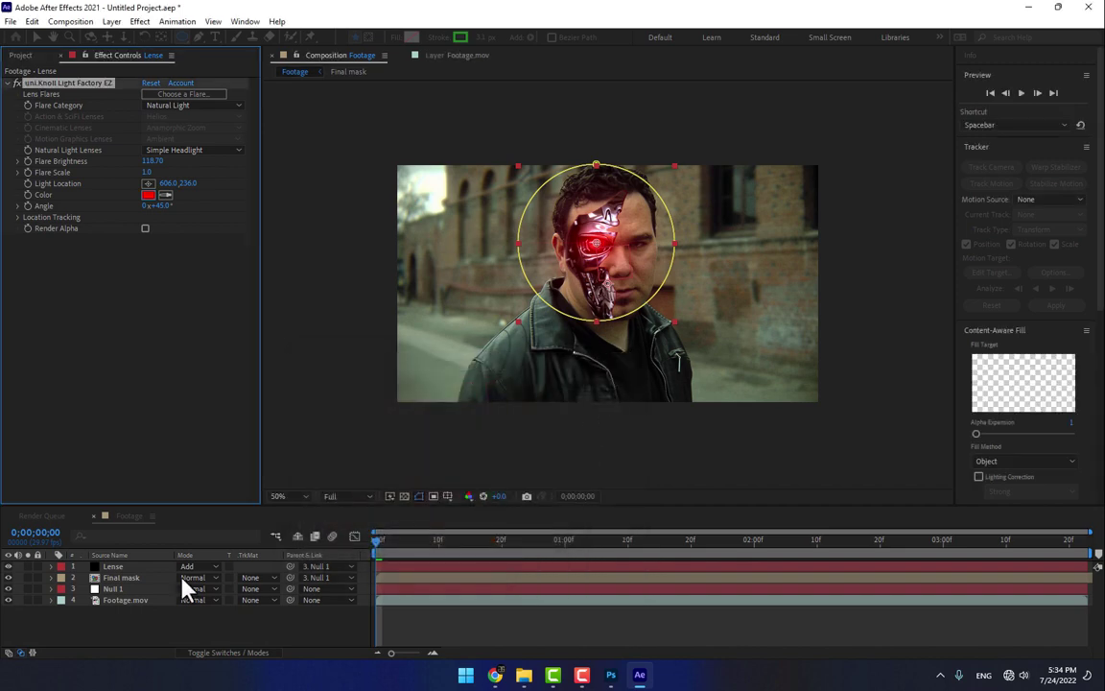
left_click(113, 567)
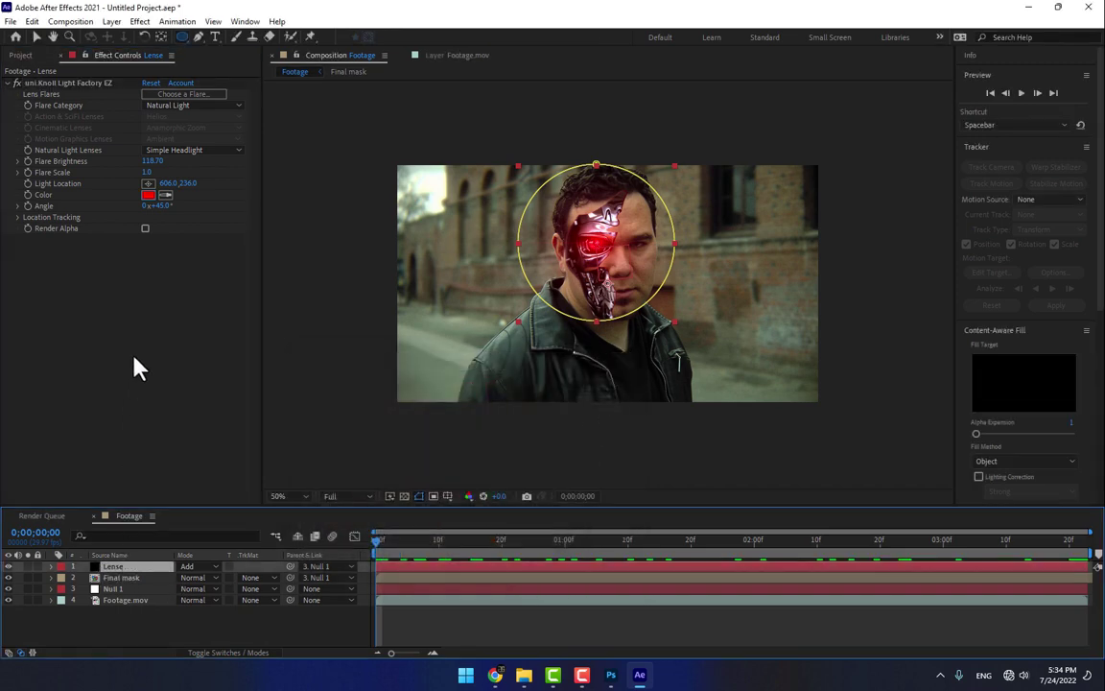
left_click(55, 175)
left_click(142, 168)
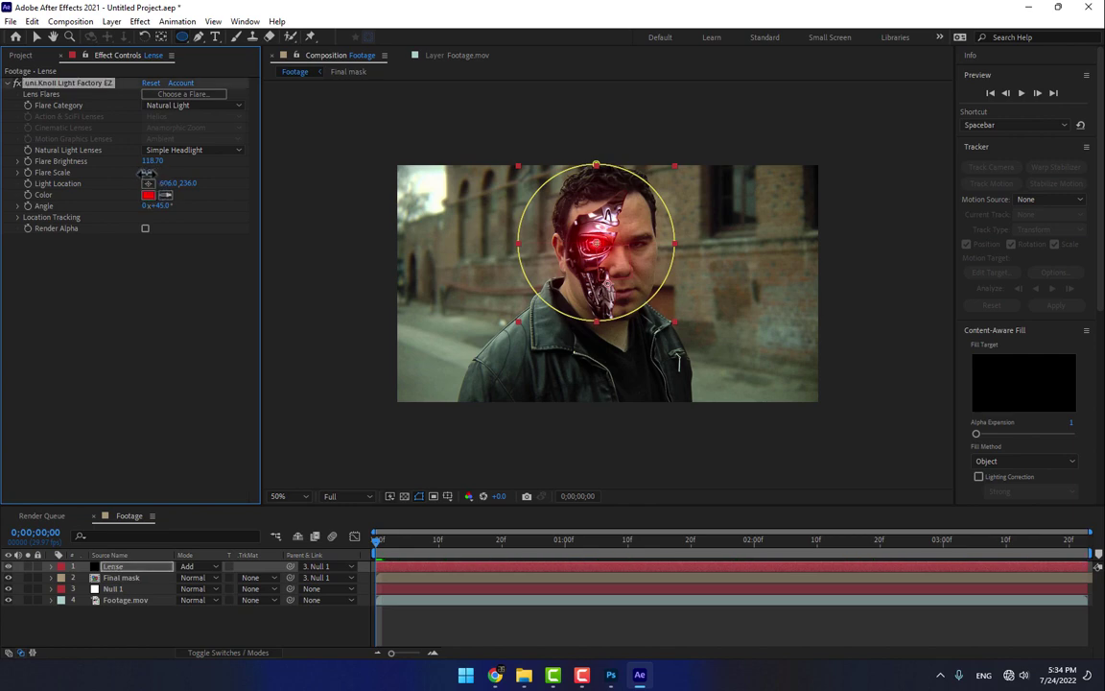
left_click(28, 172, "alt")
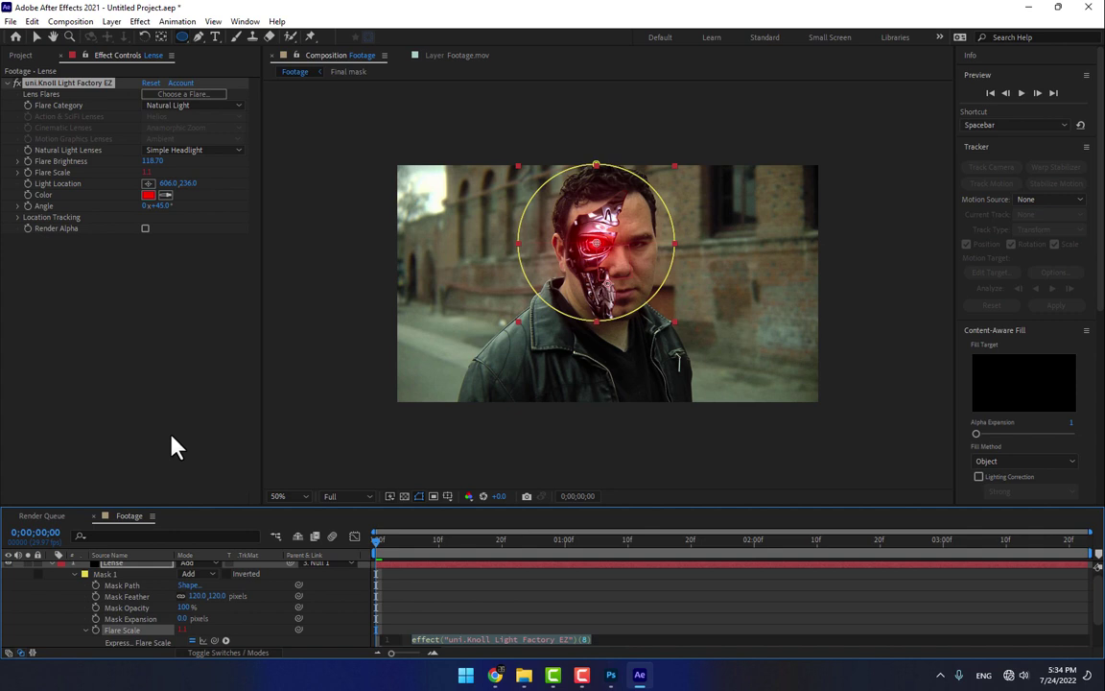
type("wiggle")
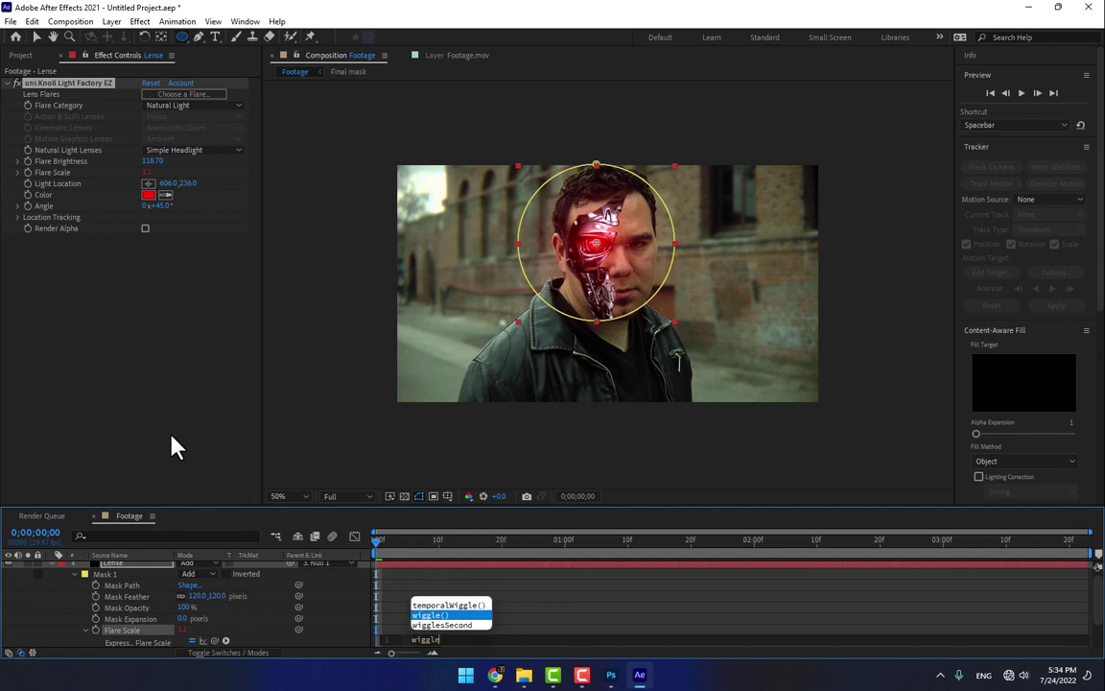
key("Return")
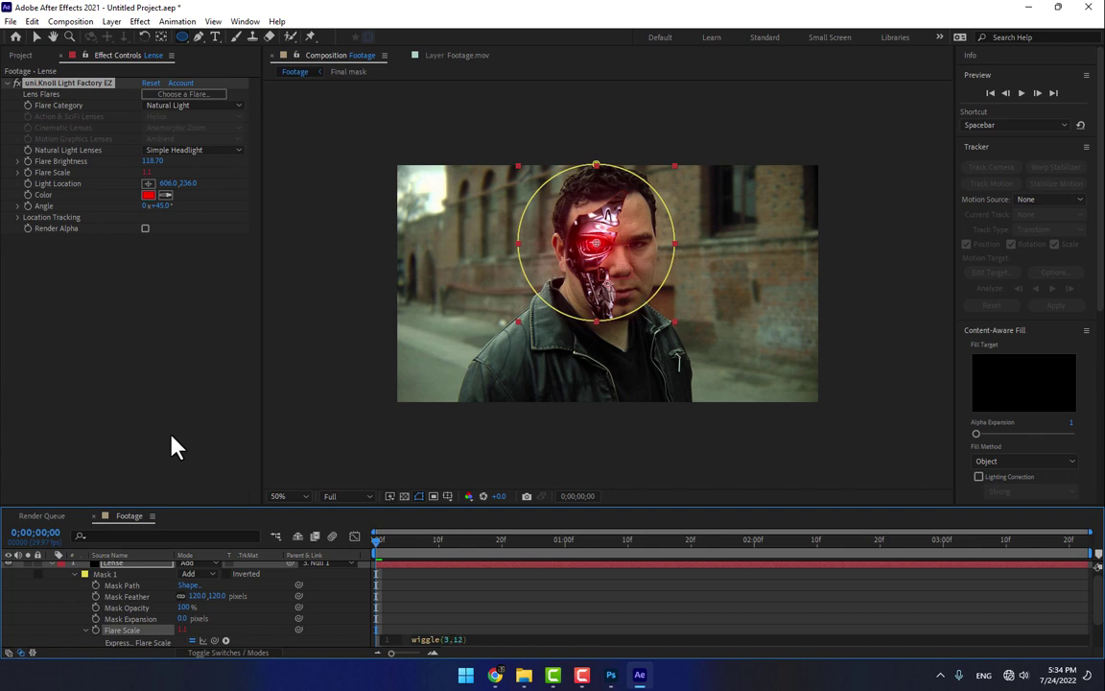
left_click(486, 592)
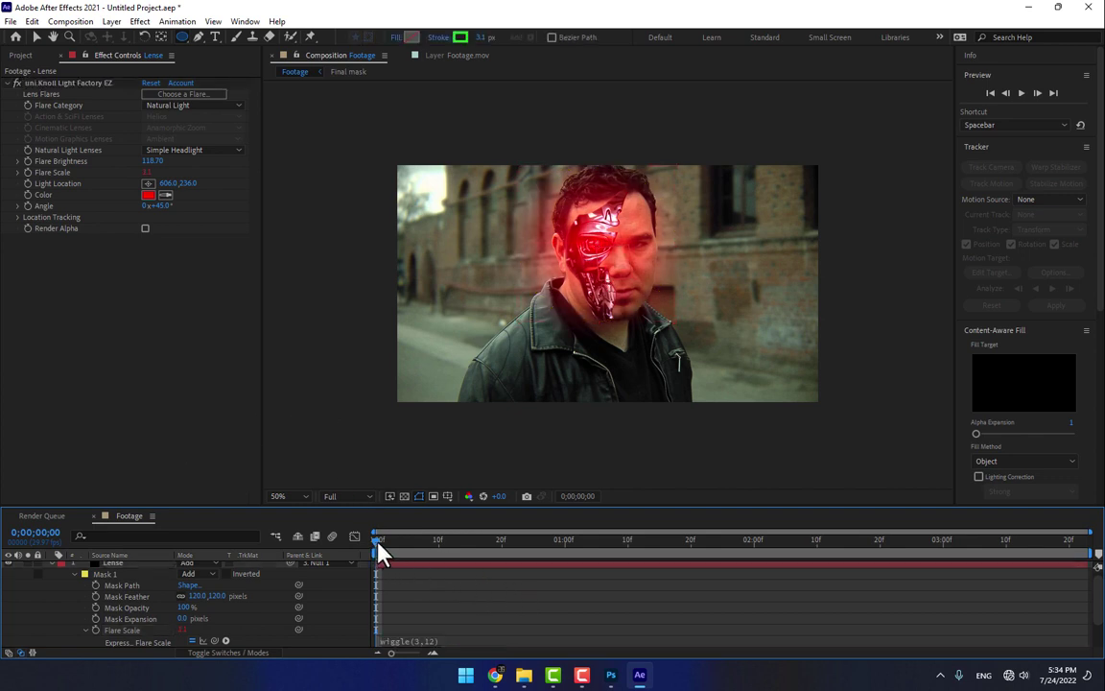
mouse_move(381, 552)
left_mouse_down()
mouse_move(683, 549)
mouse_move(890, 526)
mouse_move(422, 647)
left_mouse_up()
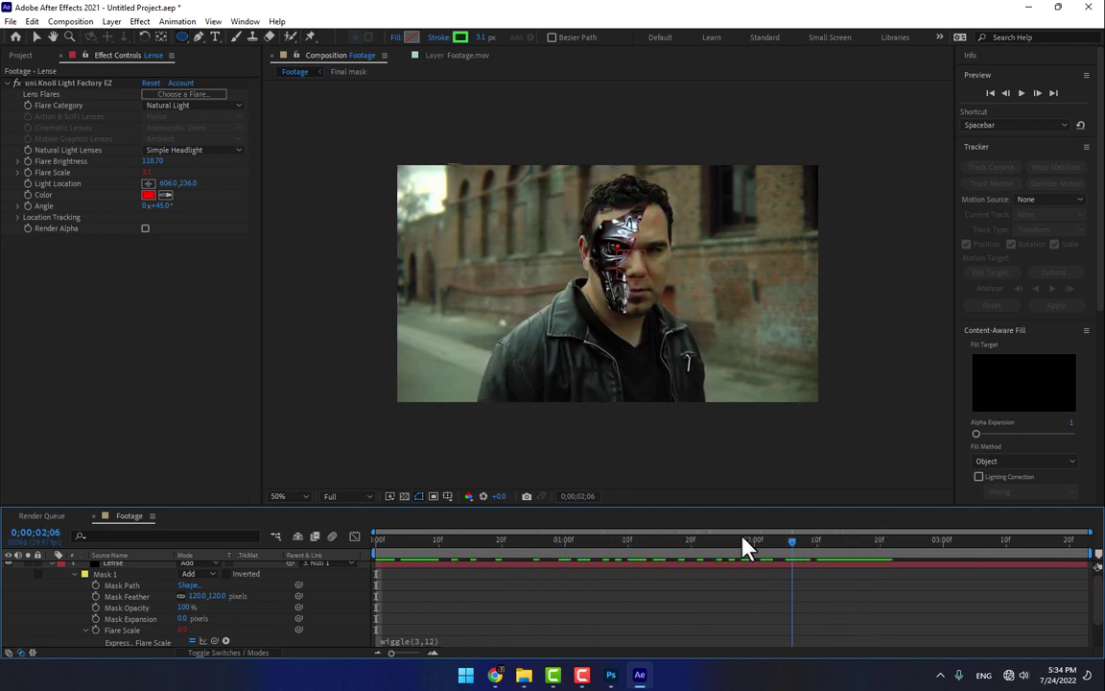
left_click(425, 641)
key("BackSpace")
key("BackSpace")
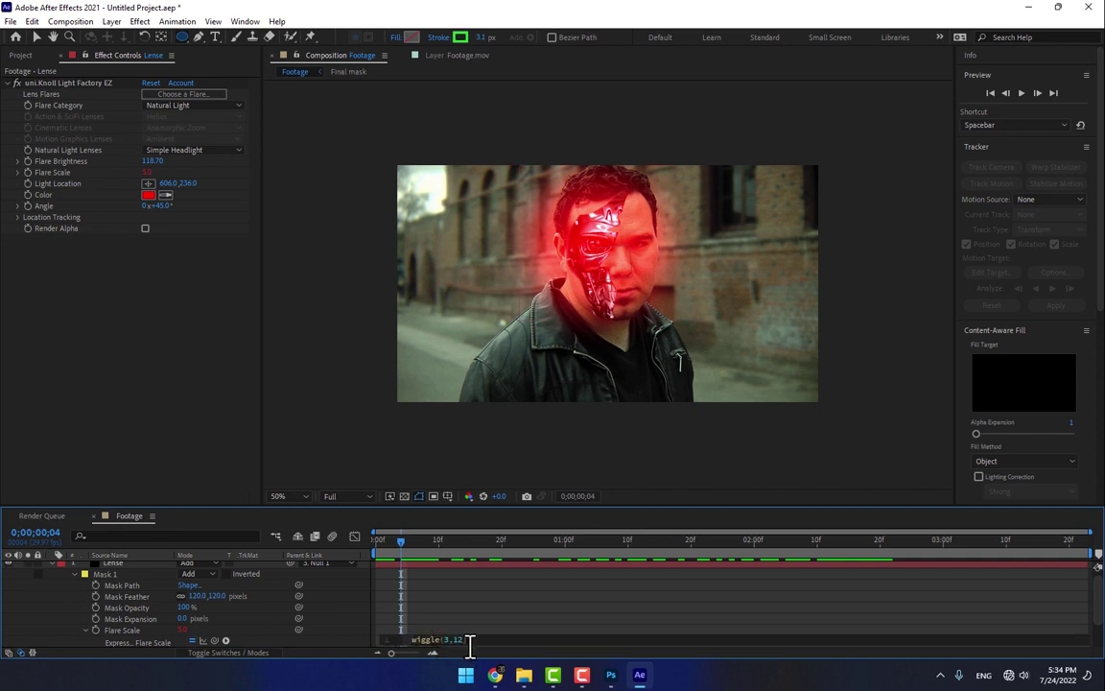
type("7")
left_click(566, 607)
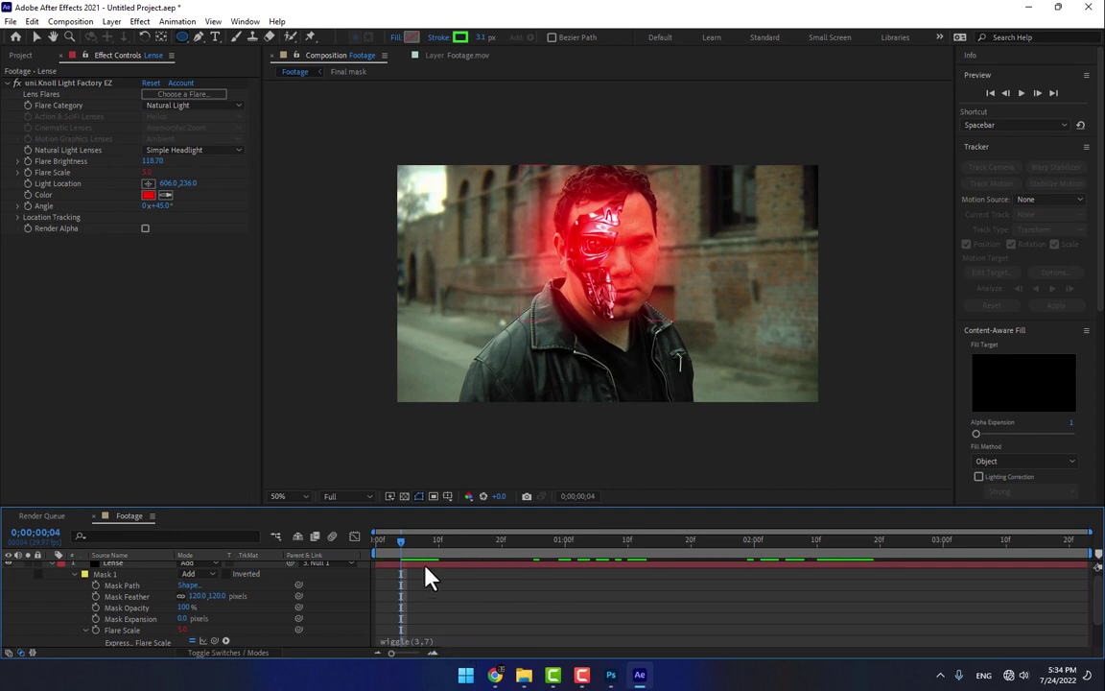
left_click(427, 640)
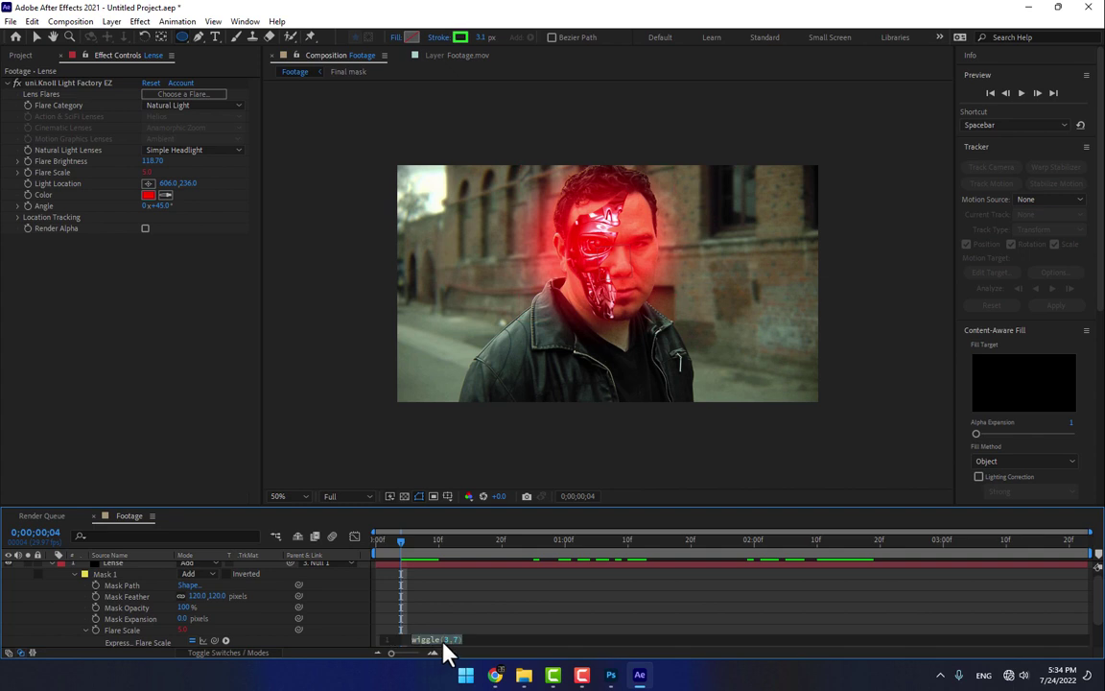
left_click(449, 640)
key("BackSpace")
type("2")
left_click(489, 612)
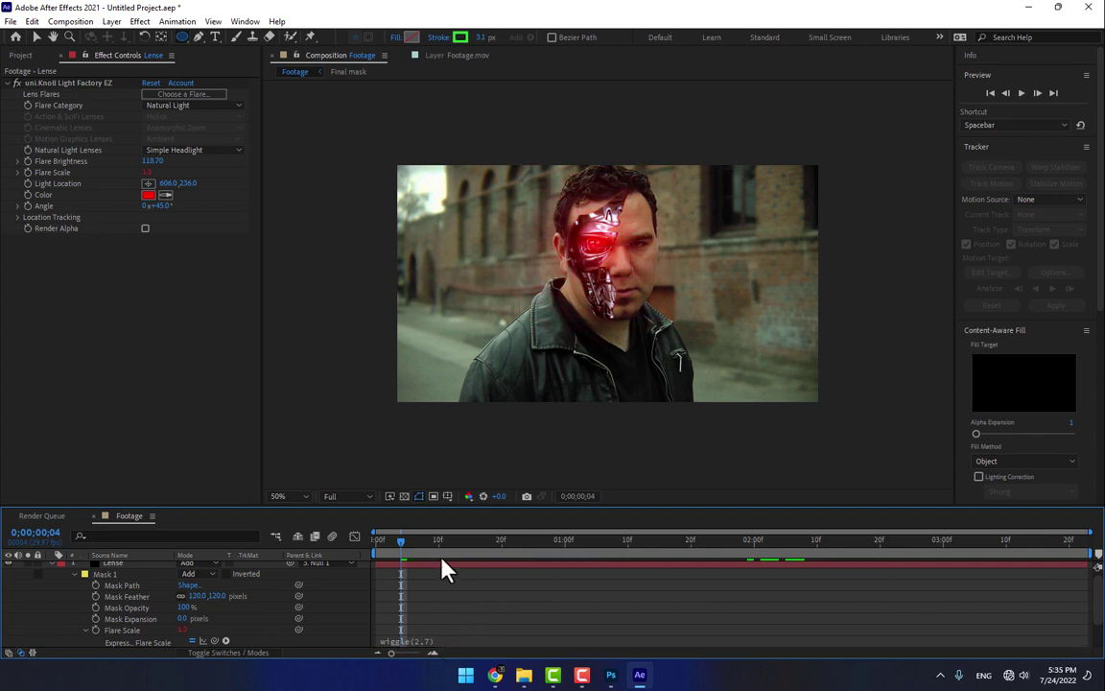
mouse_move(461, 539)
left_mouse_down()
mouse_move(958, 510)
mouse_move(989, 523)
left_mouse_up()
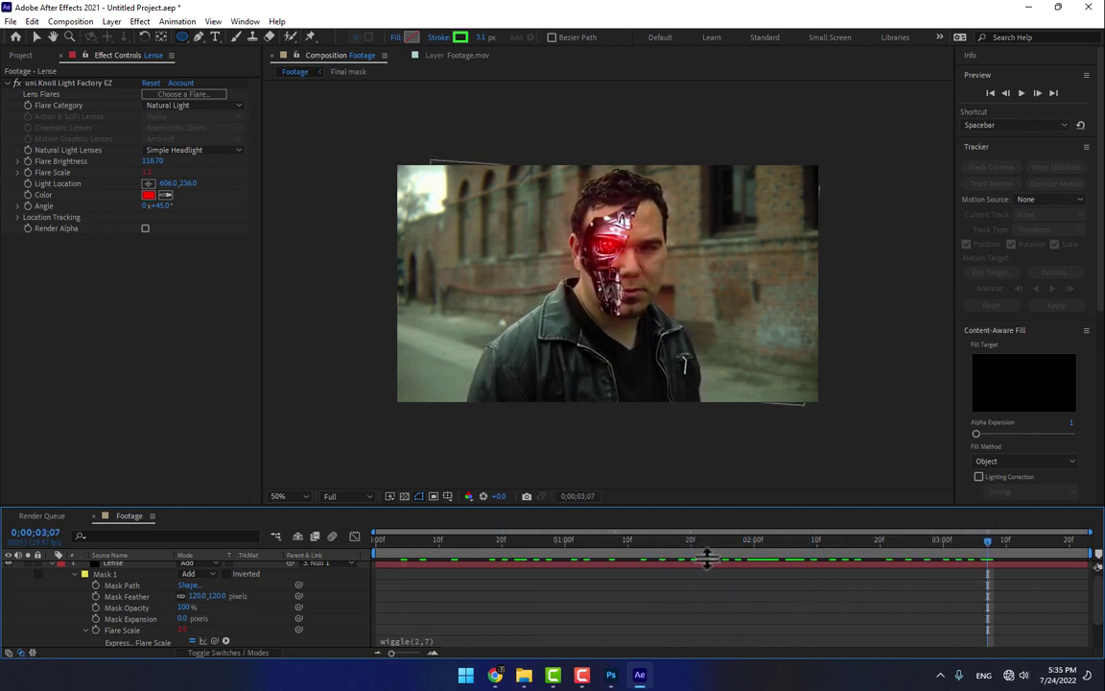
left_click(428, 642)
key("BackSpace")
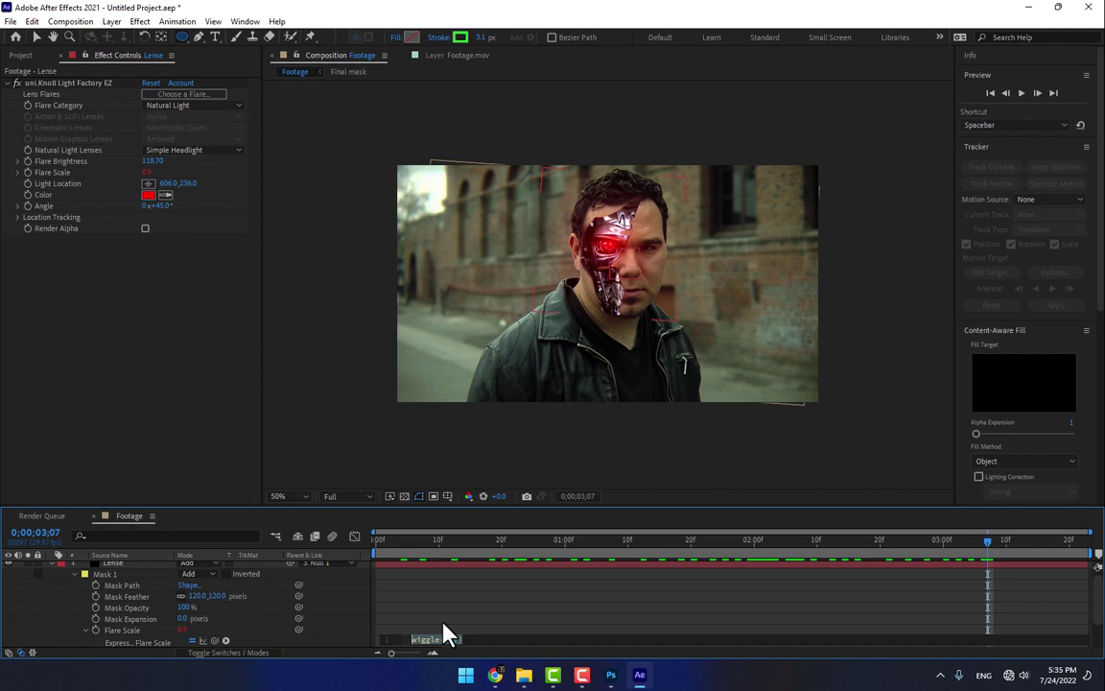
left_click(460, 619)
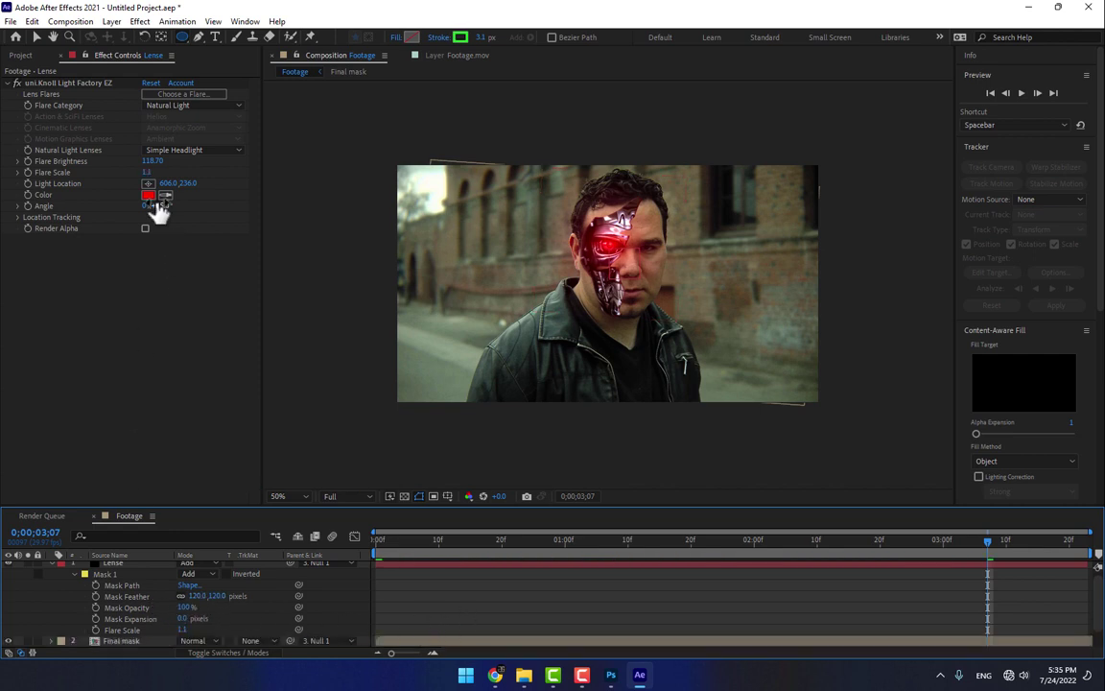
Step: Add a wiggle(50,86) expression to Flare Brightness and scrub to preview the flicker
left_click(27, 163, "alt")
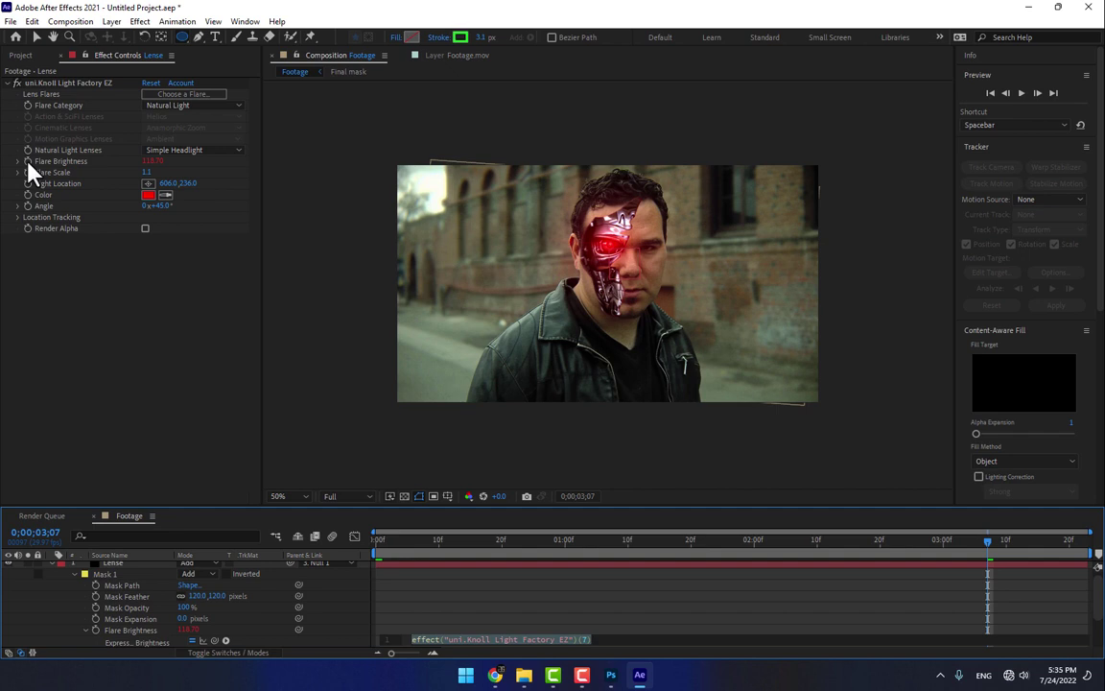
type("wi")
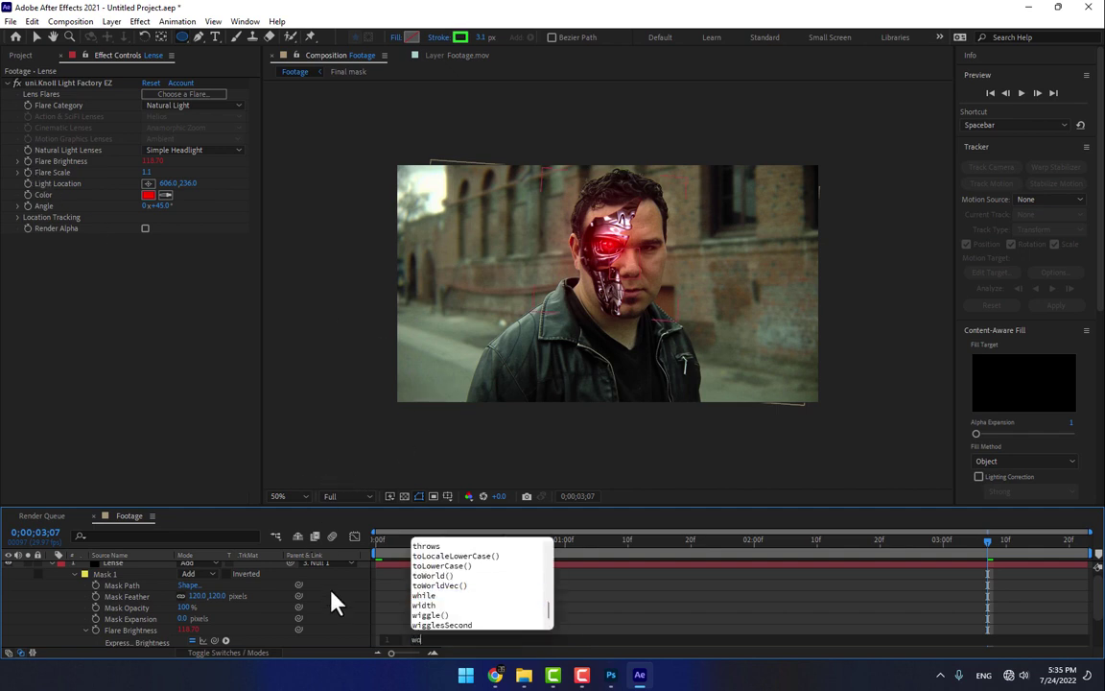
type("ggle")
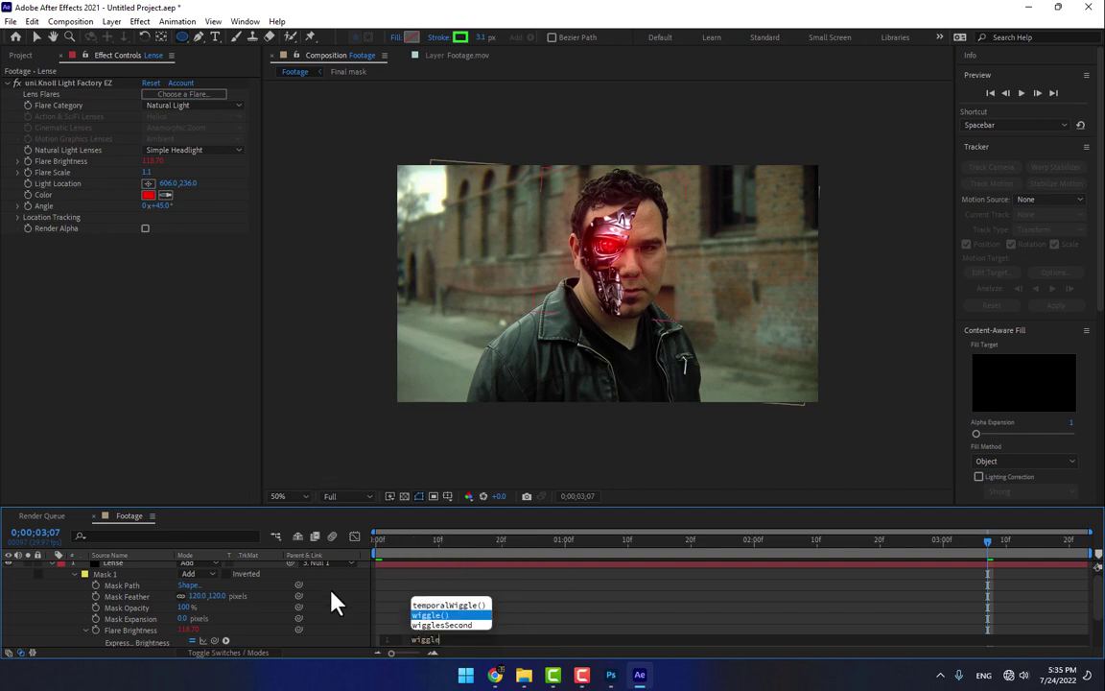
key("Return")
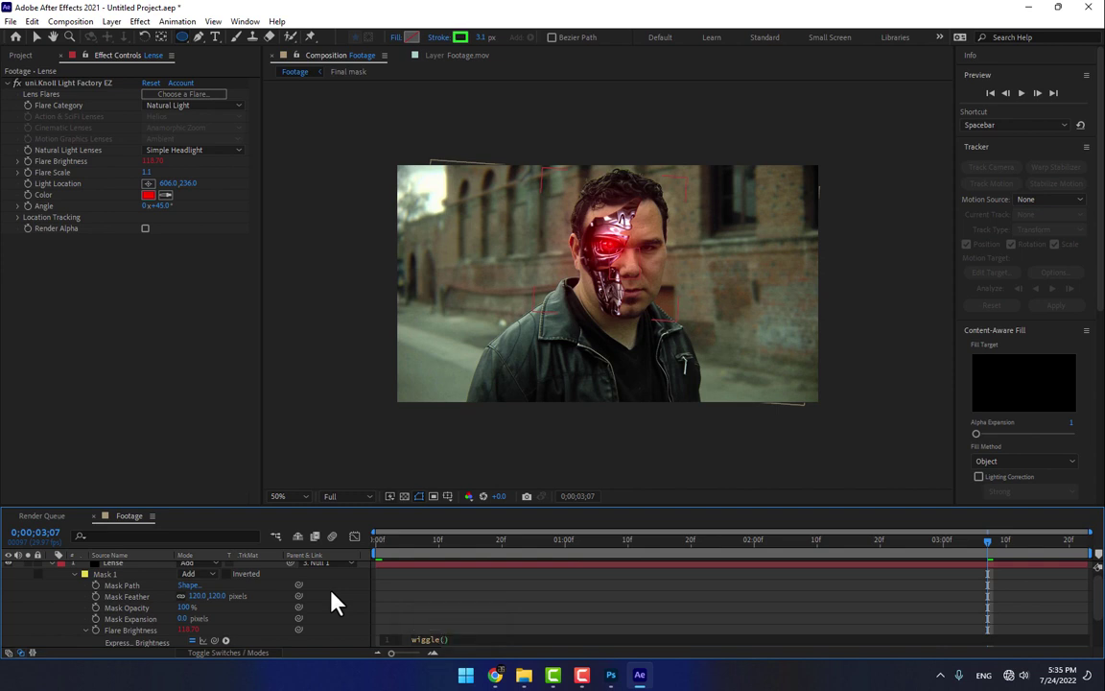
type("50")
type(",")
type("86")
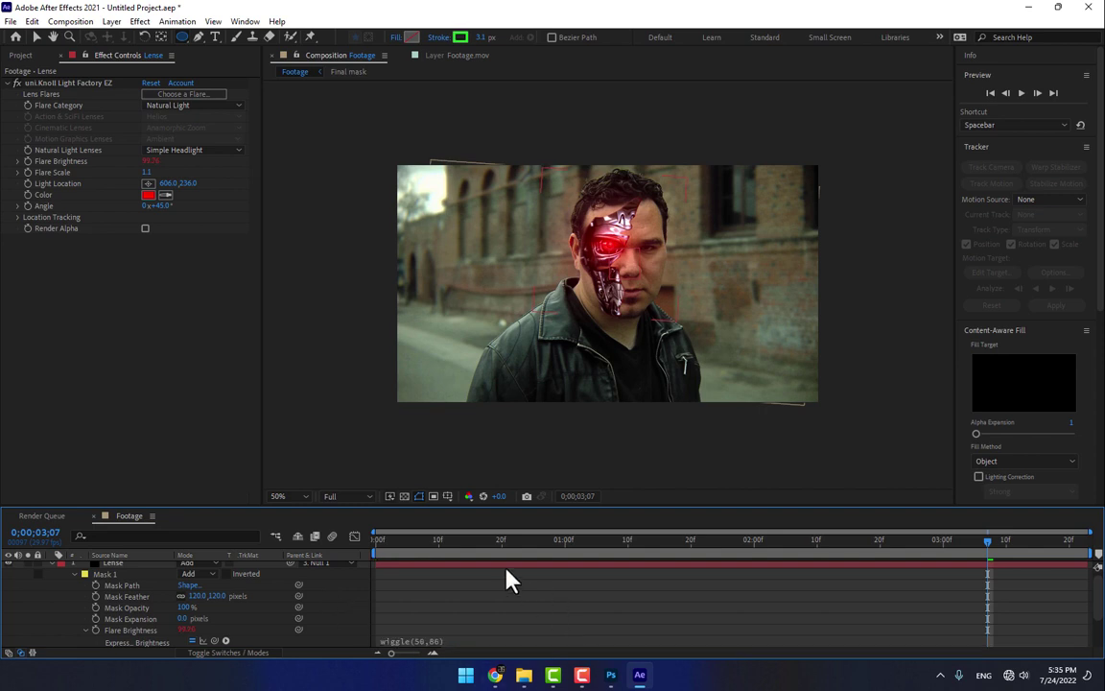
mouse_move(471, 553)
left_mouse_down()
mouse_move(777, 545)
mouse_move(460, 580)
left_mouse_up()
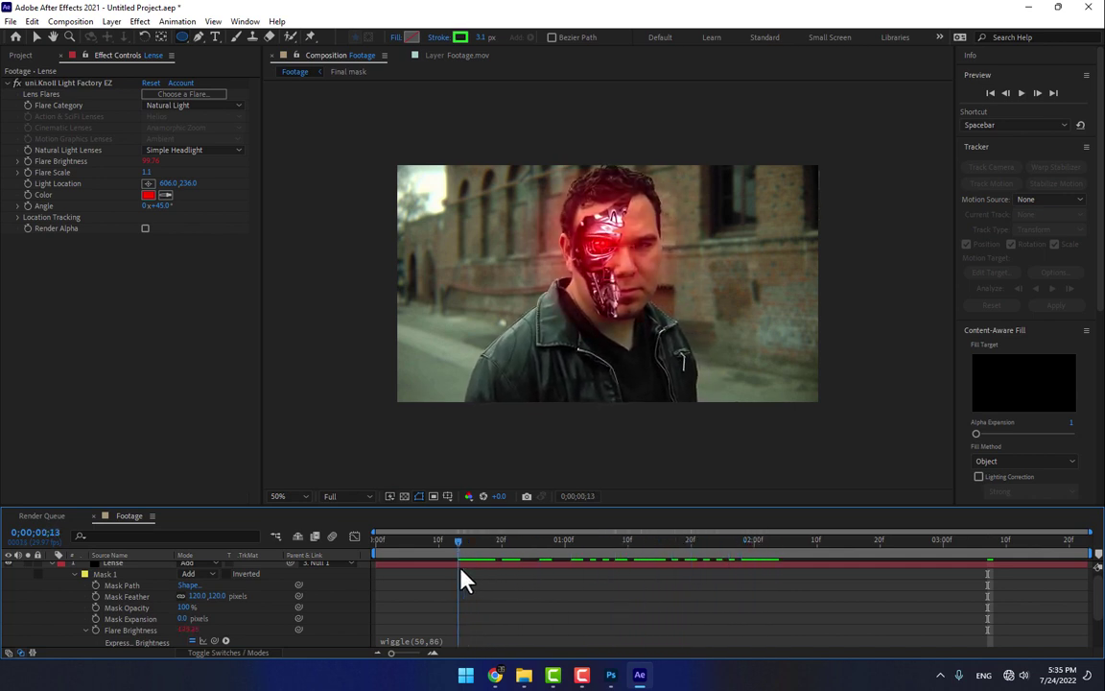
Step: Retune the wiggle expression to wiggle(15,25) and scrub forward to preview the flicker
left_click(422, 642)
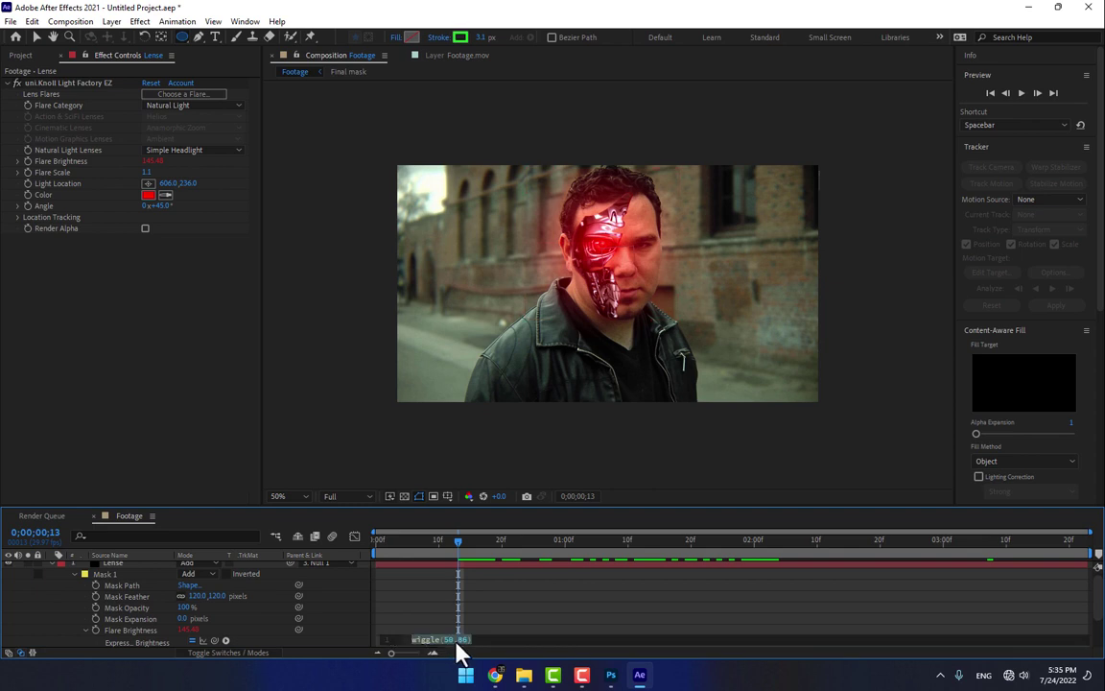
left_click(452, 641)
key("BackSpace")
type("1")
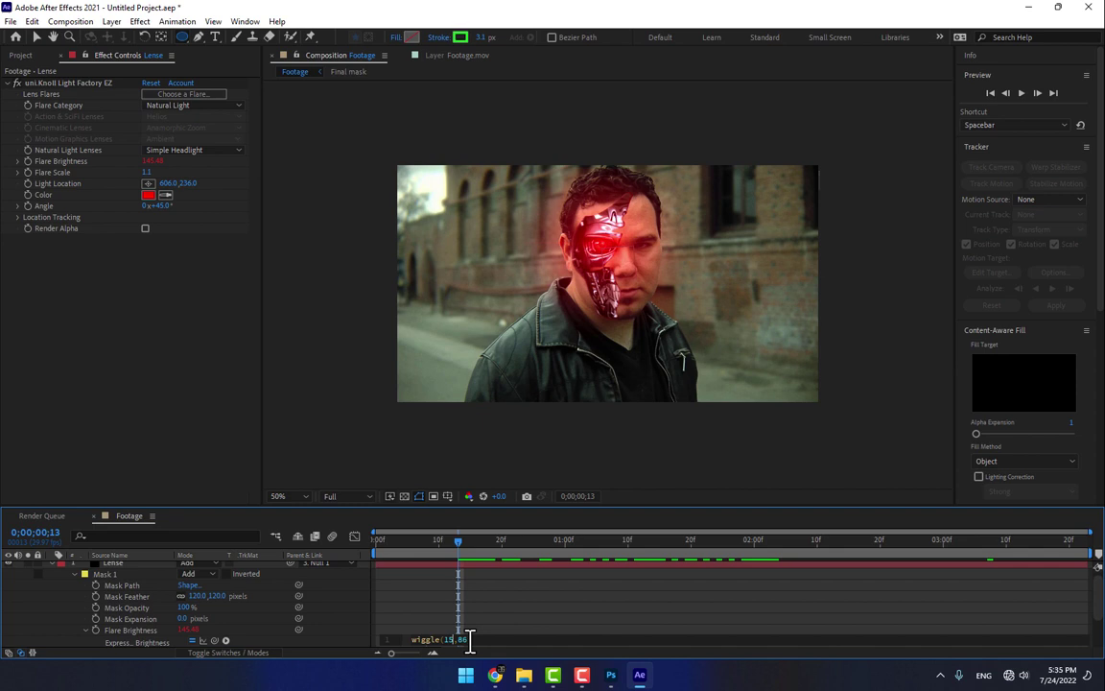
type("6")
type("25")
left_click(458, 562)
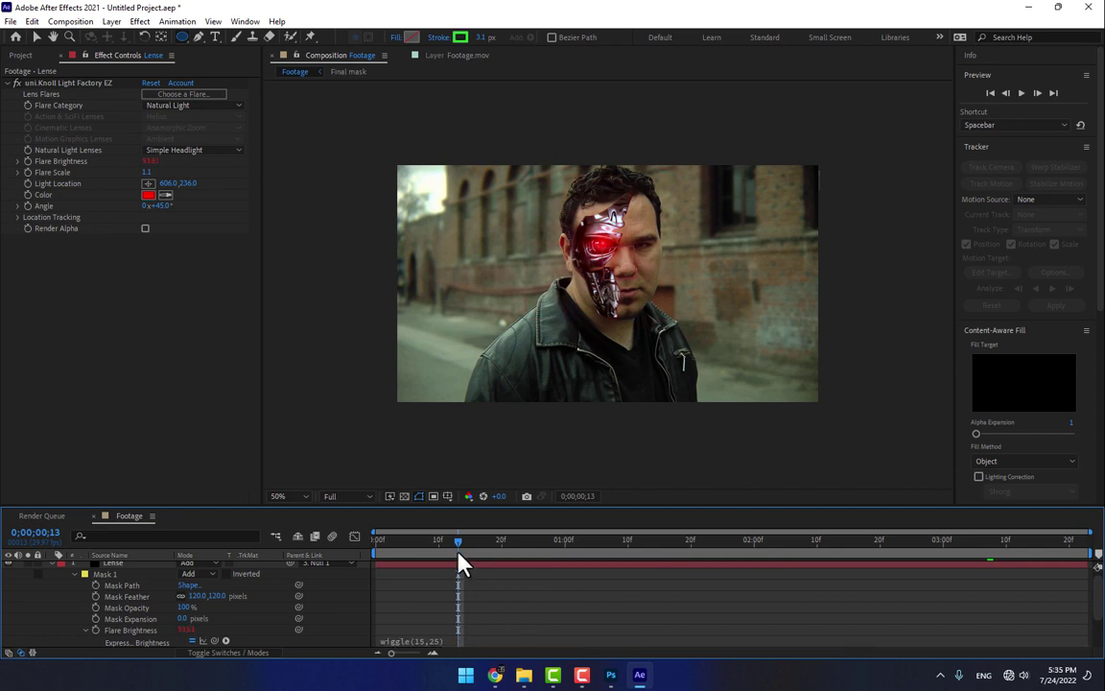
left_click(501, 539)
left_click_drag(503, 540, 701, 523)
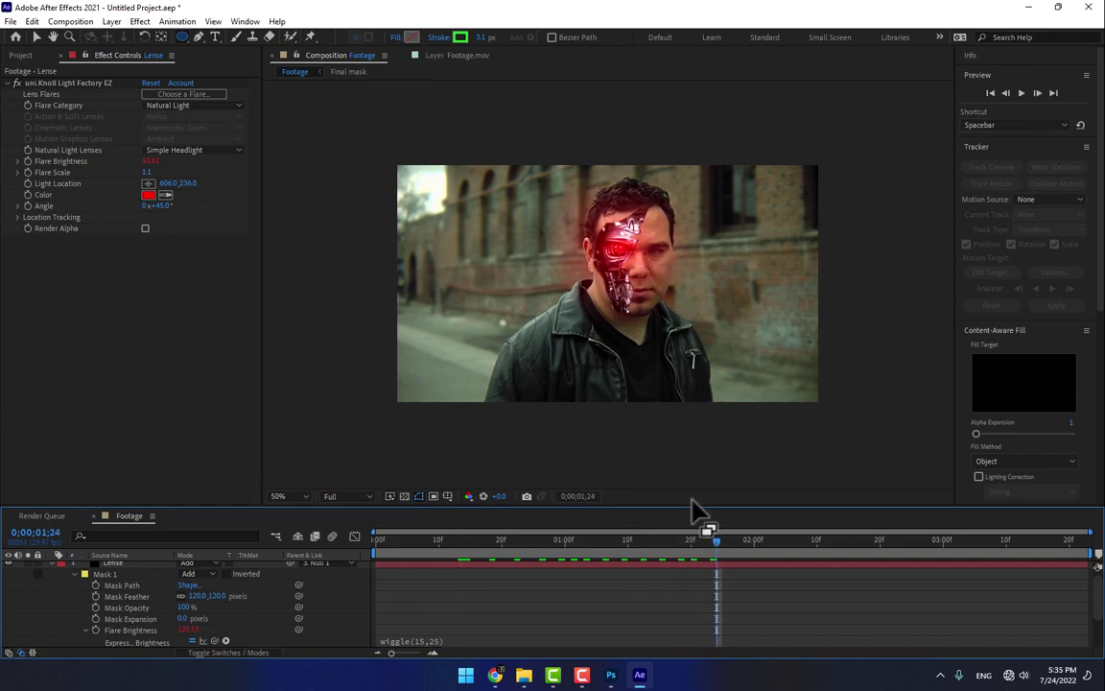
Step: Browse the flare presets and apply Laser Sight from the Action section
left_click(186, 97)
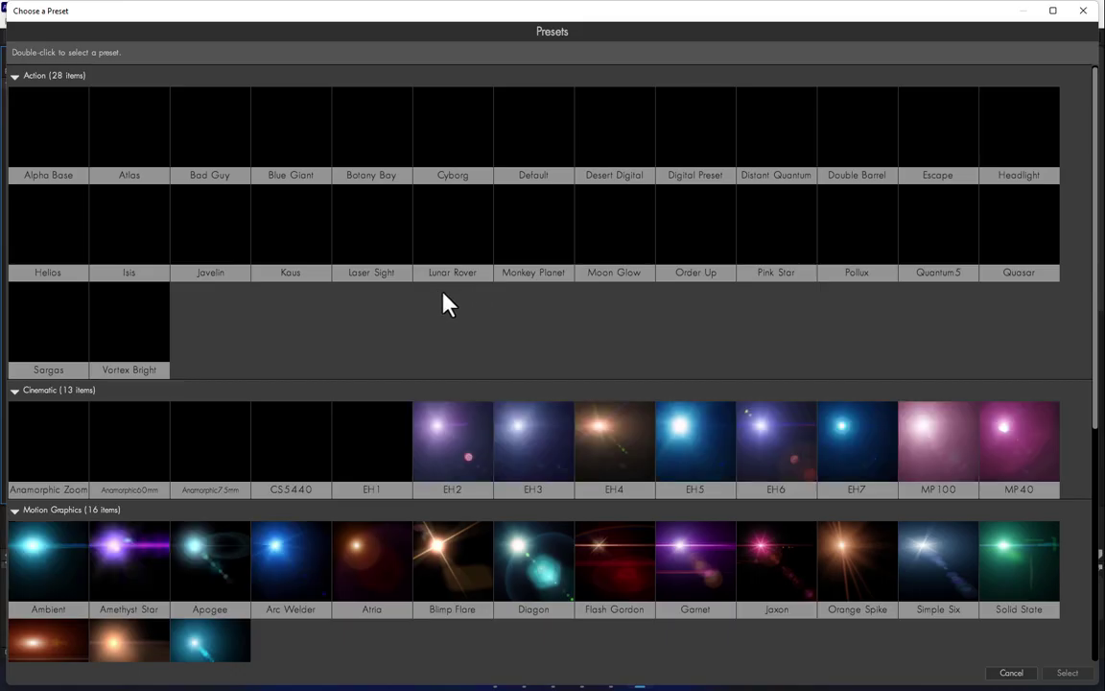
scroll(433, 505, "down", 2)
scroll(675, 547, "down", 2)
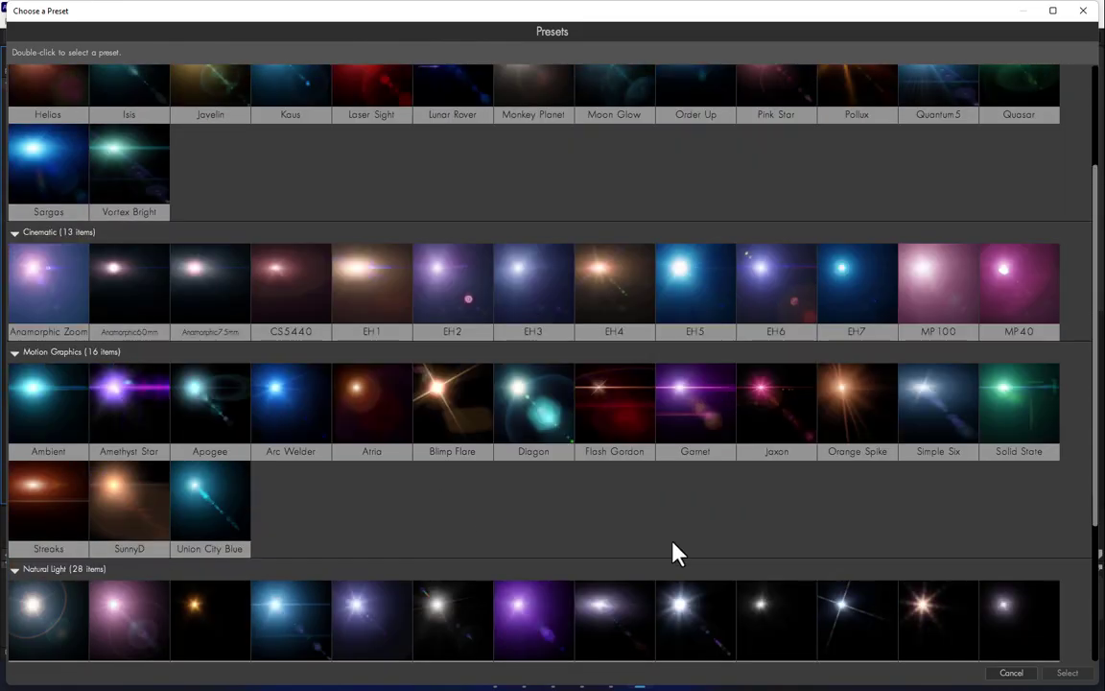
scroll(755, 526, "down", 2)
scroll(785, 516, "down", 2)
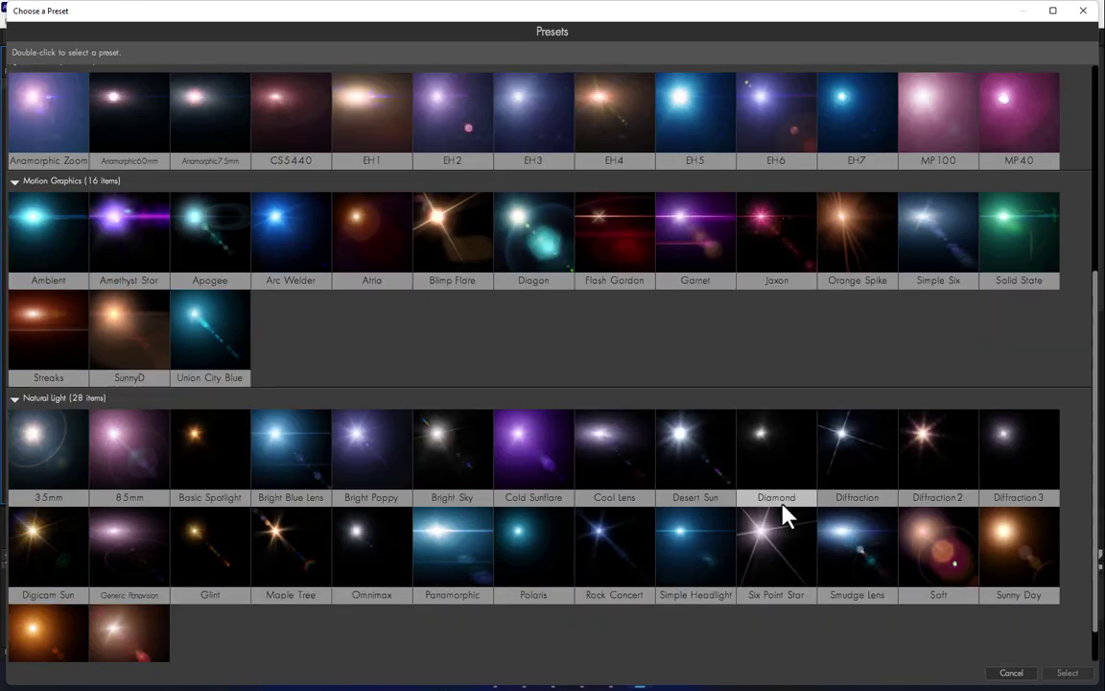
scroll(671, 547, "up", 2)
scroll(537, 542, "up", 1)
scroll(446, 523, "up", 3)
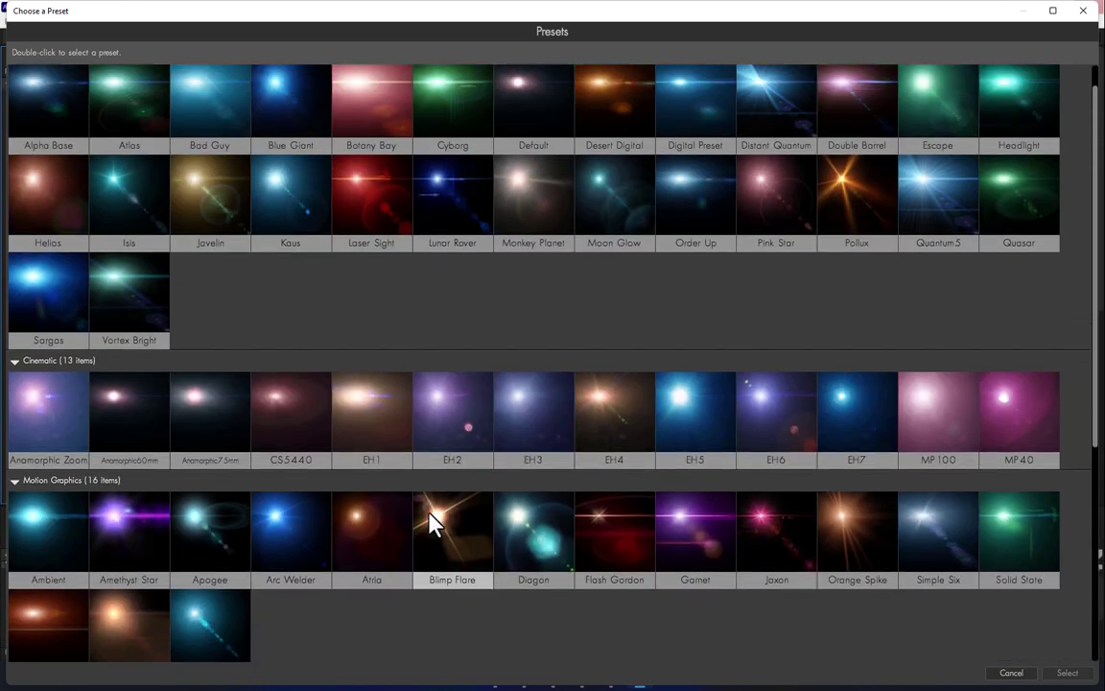
scroll(442, 499, "up", 1)
double_click(367, 197)
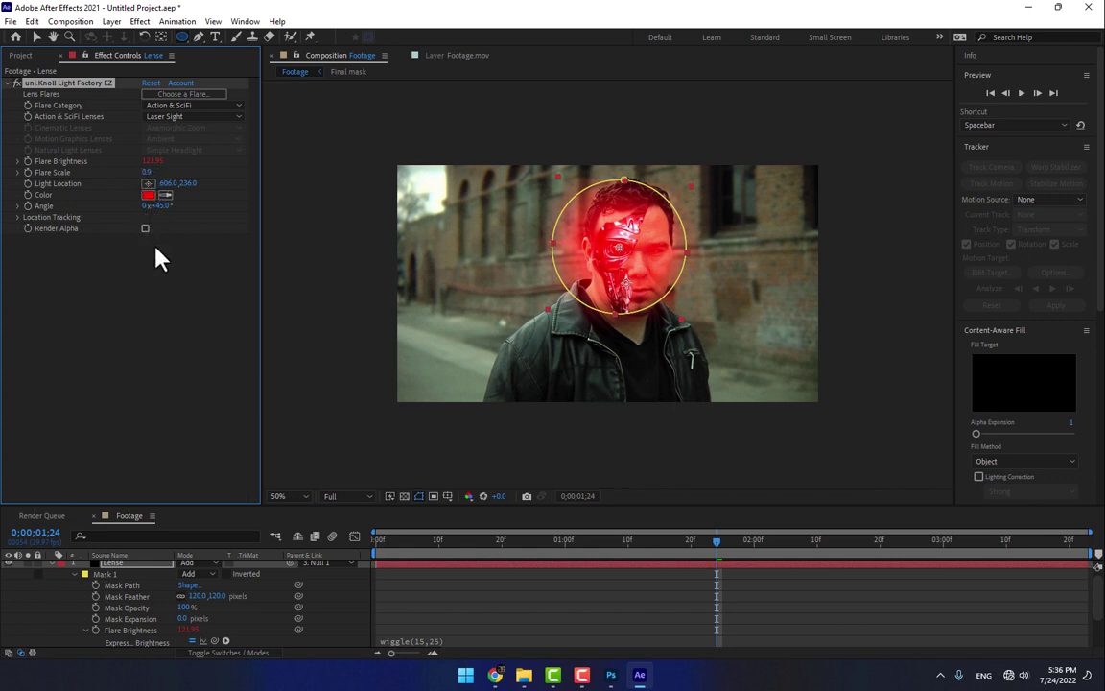
Step: Lower the wiggle expression's frequency and amount, then scrub to preview the new flicker
left_click(433, 641)
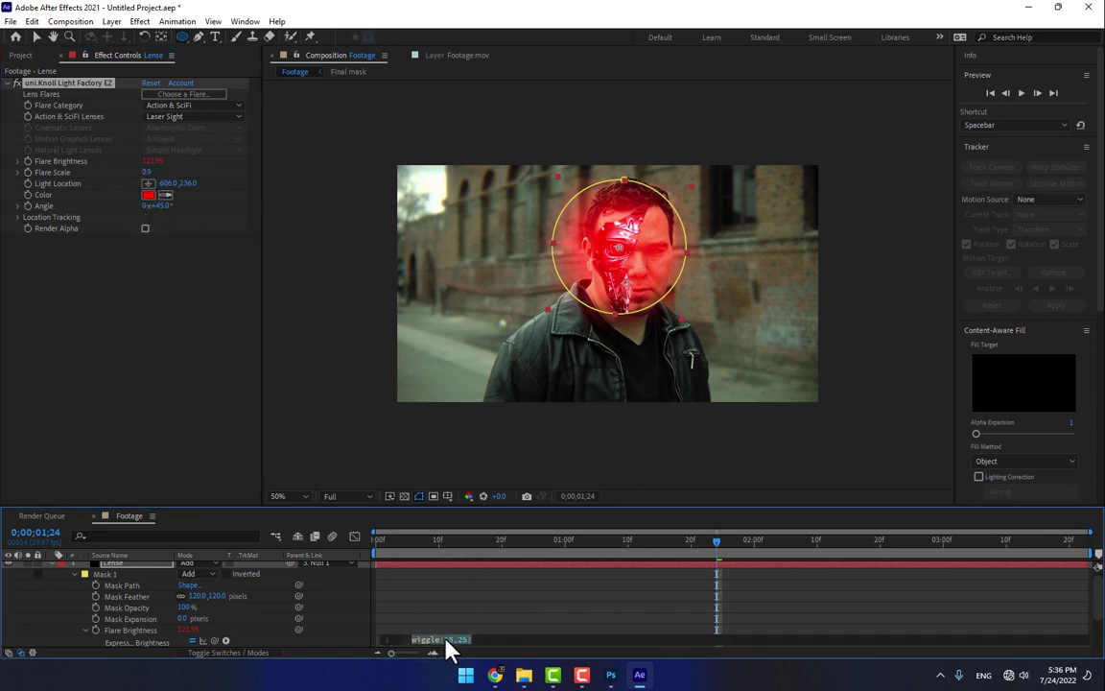
left_click(449, 640)
key("BackSpace")
left_click(470, 643)
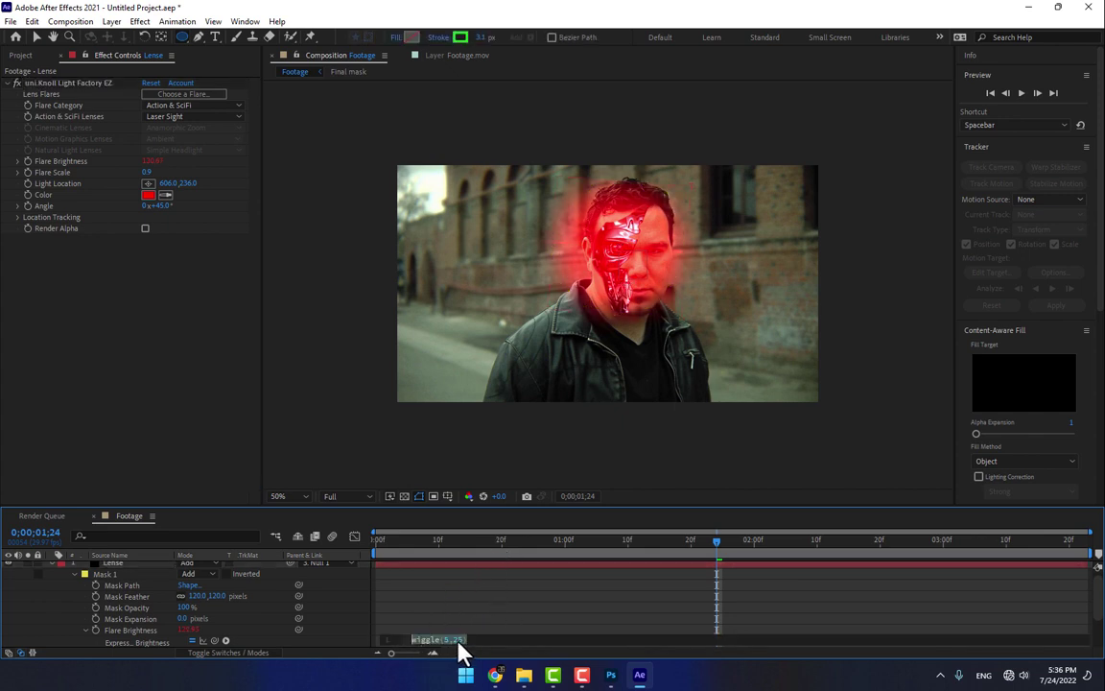
left_click(464, 641)
key("BackSpace")
key("BackSpace")
type("7")
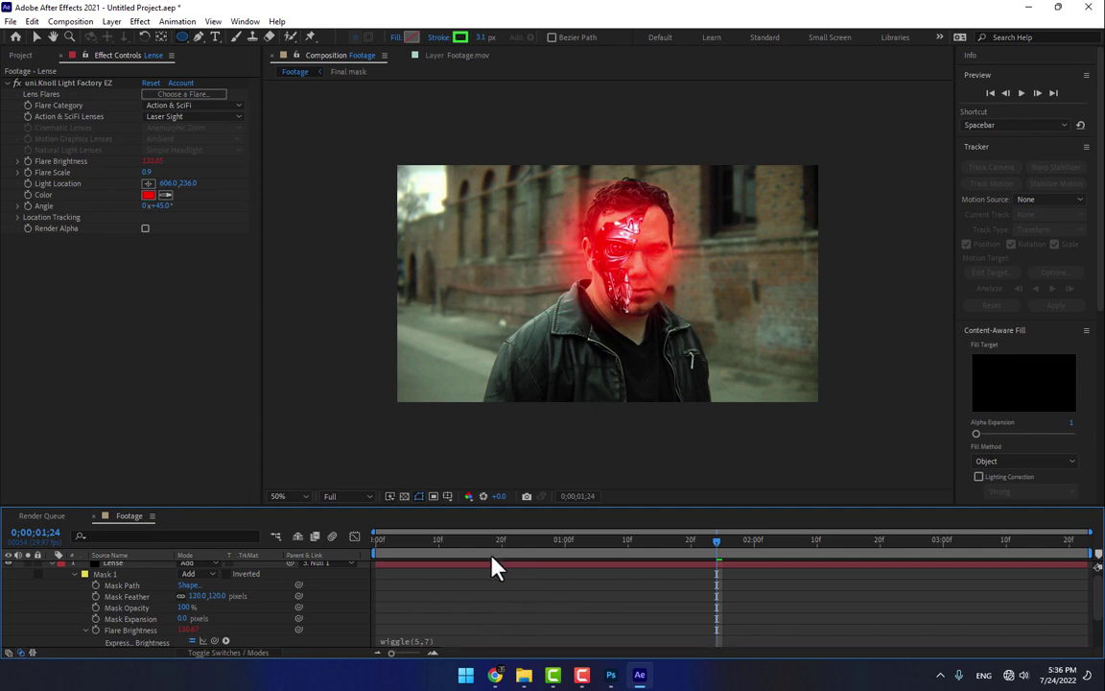
left_click_drag(491, 562, 878, 561)
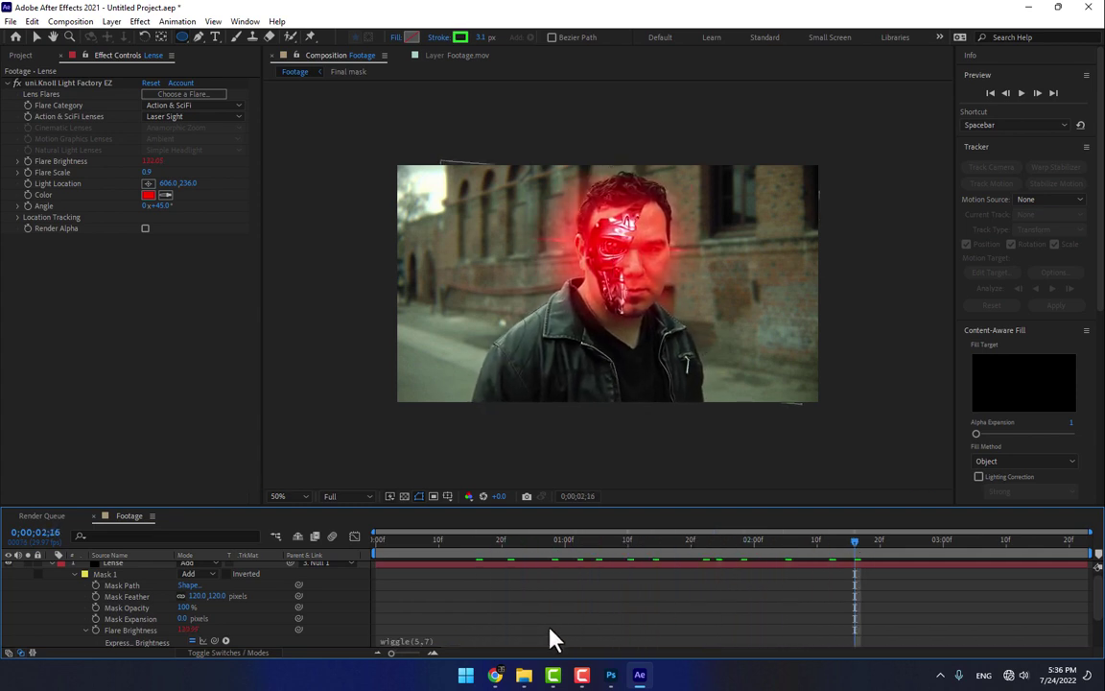
Step: Edit the wiggle values again toward a gentler wiggle(10,15) and commit the expression
left_click(423, 645)
double_click(448, 639)
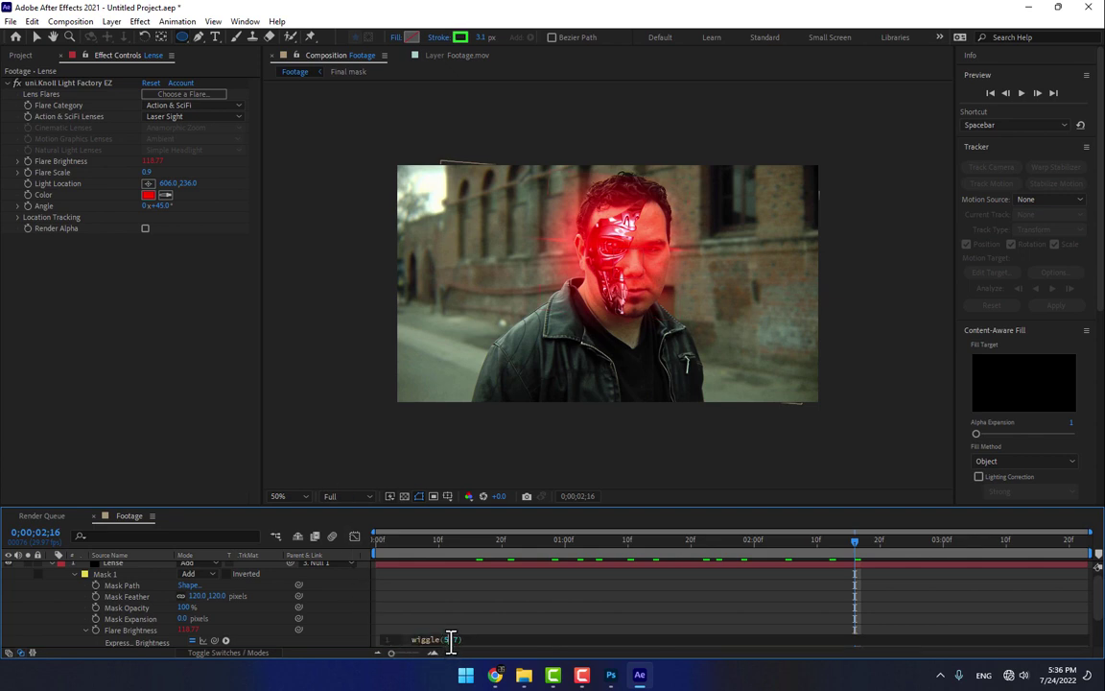
type("1")
left_click(459, 640)
key("BackSpace")
type("2")
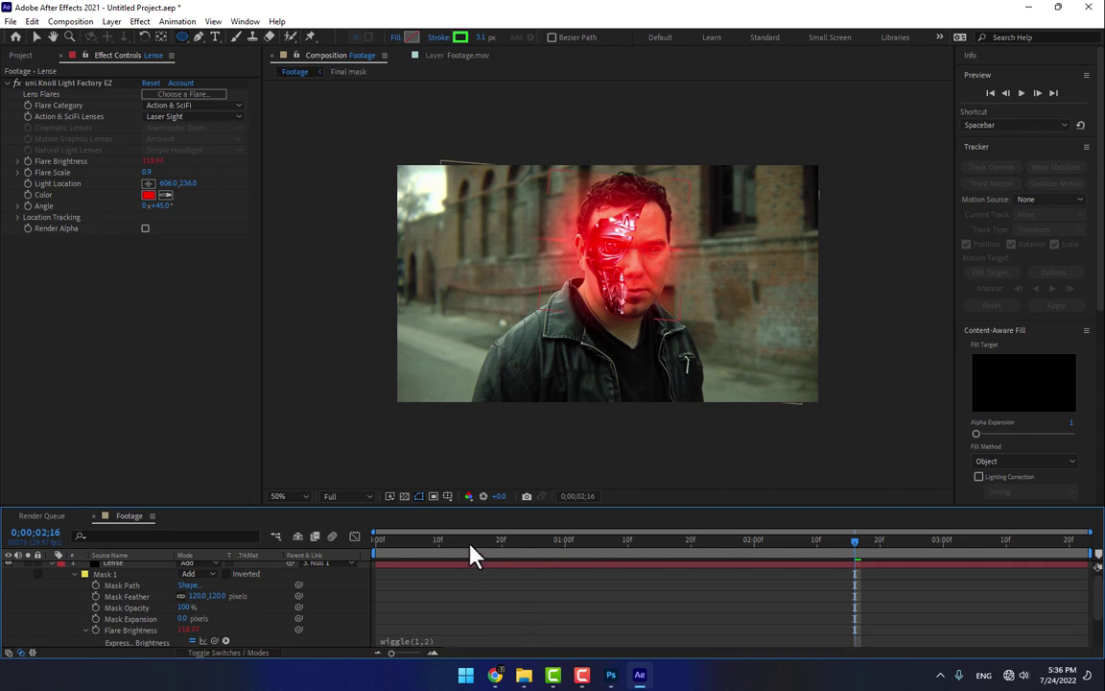
left_click(560, 542)
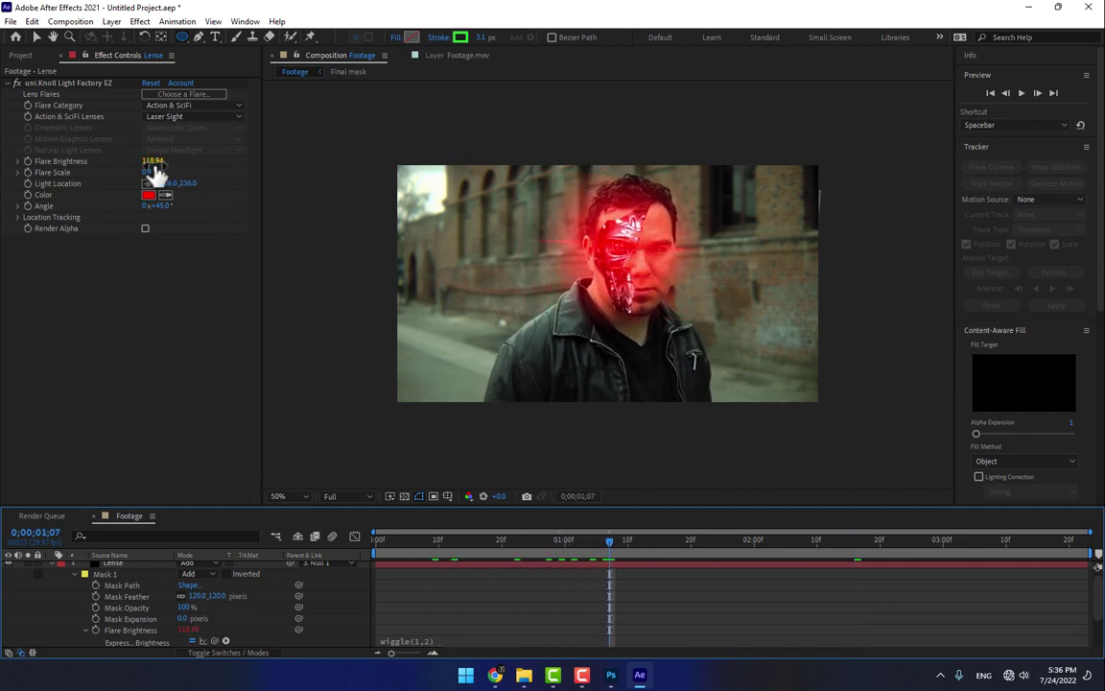
Step: Shrink the Flare Scale and preview the smaller flare across frames
left_click(150, 288)
mouse_move(149, 305)
left_mouse_down()
mouse_move(137, 375)
mouse_move(154, 468)
left_mouse_up()
left_click(451, 583)
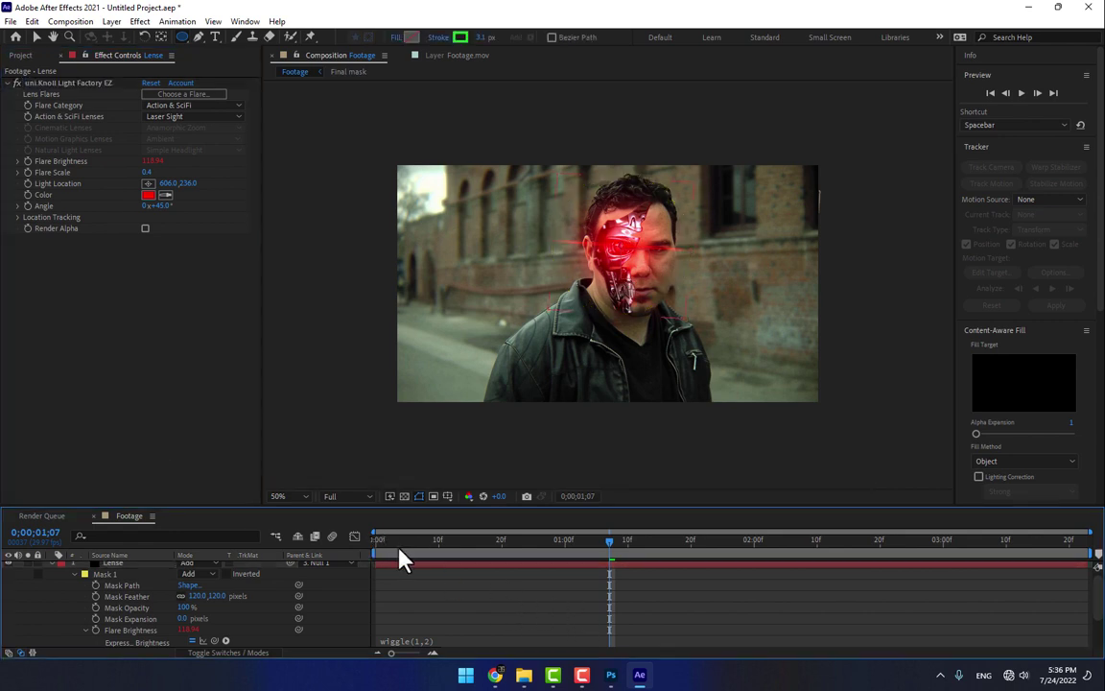
mouse_move(400, 558)
left_mouse_down()
mouse_move(647, 557)
mouse_move(916, 533)
mouse_move(617, 537)
left_mouse_up()
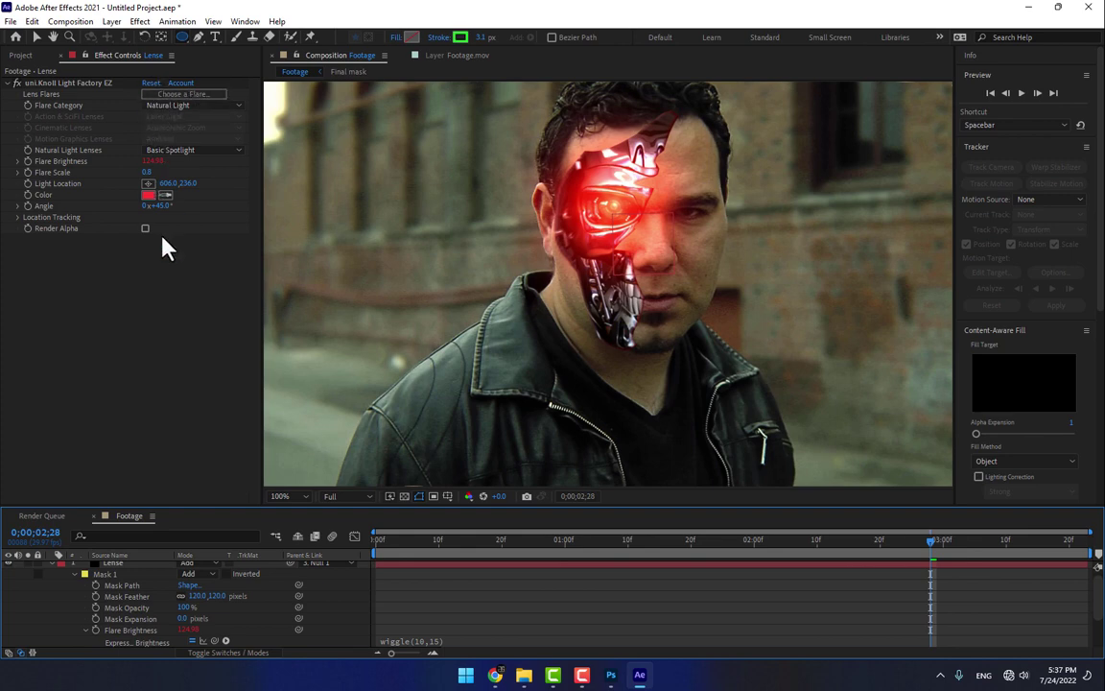
Step: Soften the flare colour to a slightly less saturated red, then preview the eye across the clip
left_click(148, 195)
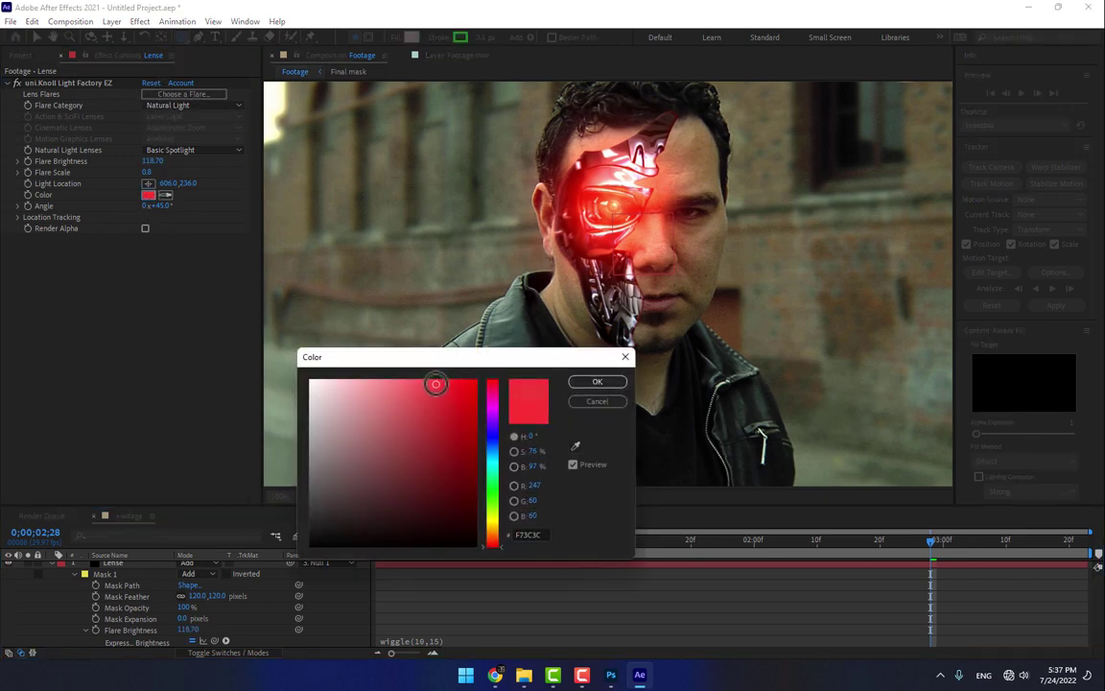
left_click_drag(431, 388, 432, 367)
left_click(587, 401)
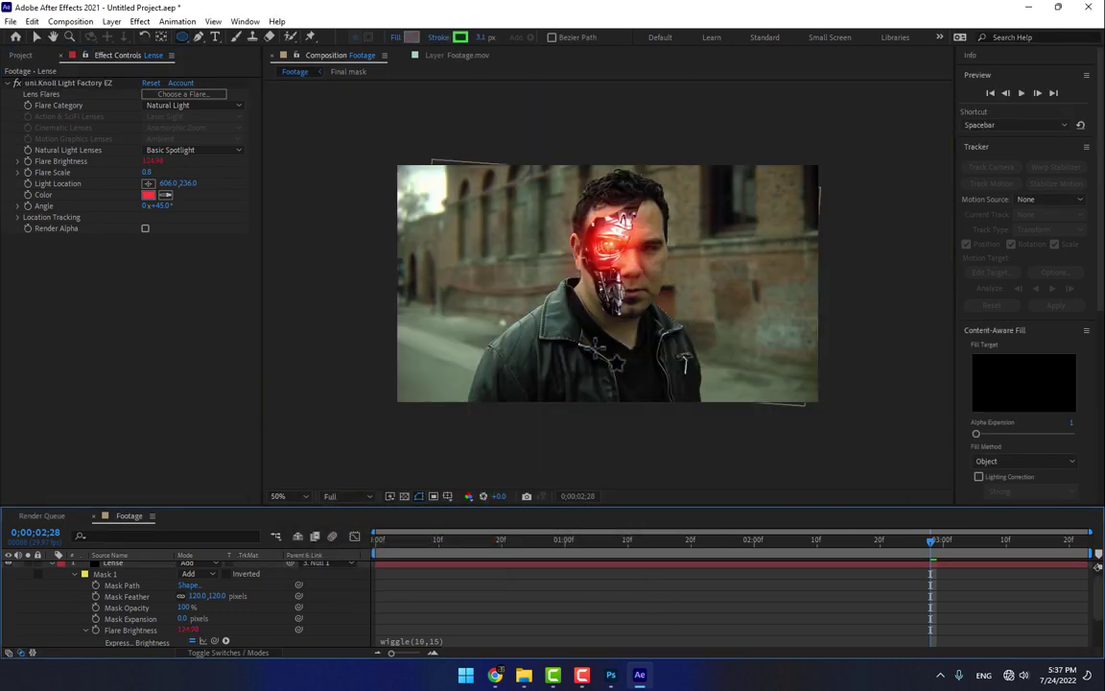
key("comma")
mouse_move(498, 543)
left_mouse_down()
mouse_move(940, 539)
mouse_move(398, 605)
left_mouse_up()
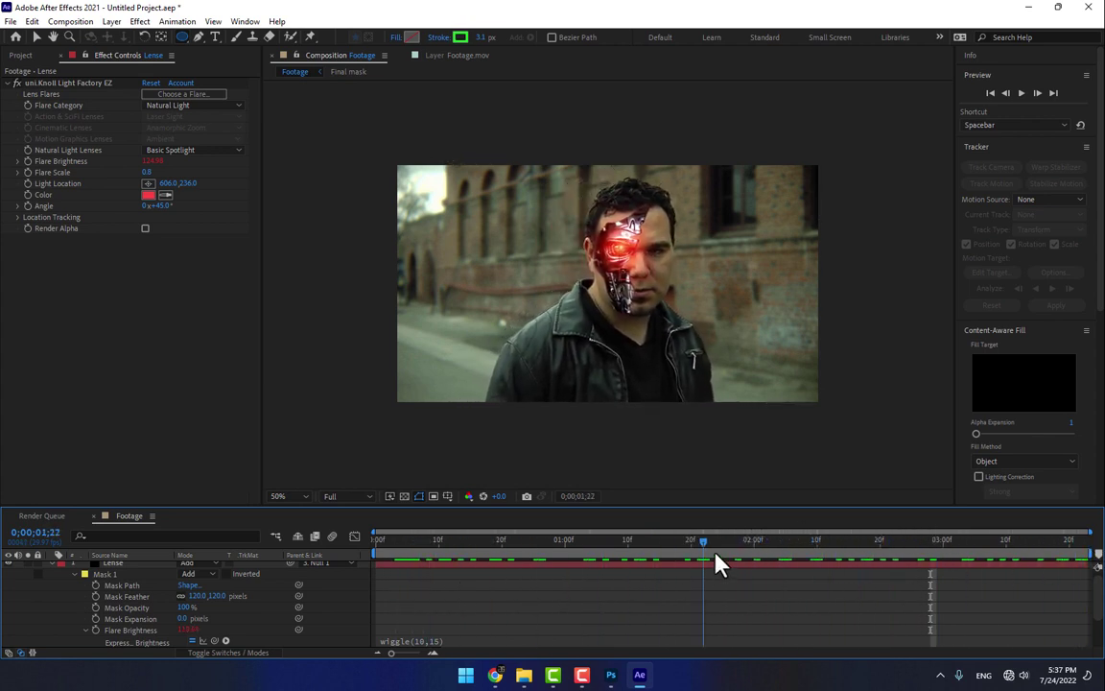
Step: Collapse the Lense layer's properties and scrub the clip to review the flickering red eye
left_click_drag(398, 604, 735, 549)
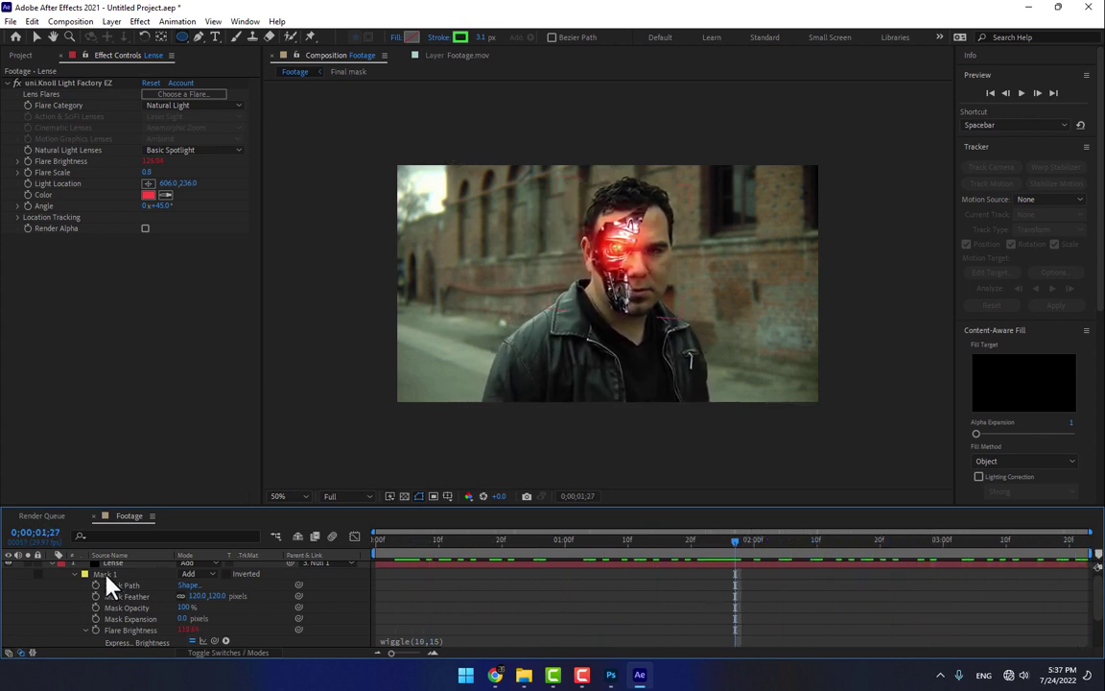
left_click(53, 564)
left_click_drag(444, 561, 814, 564)
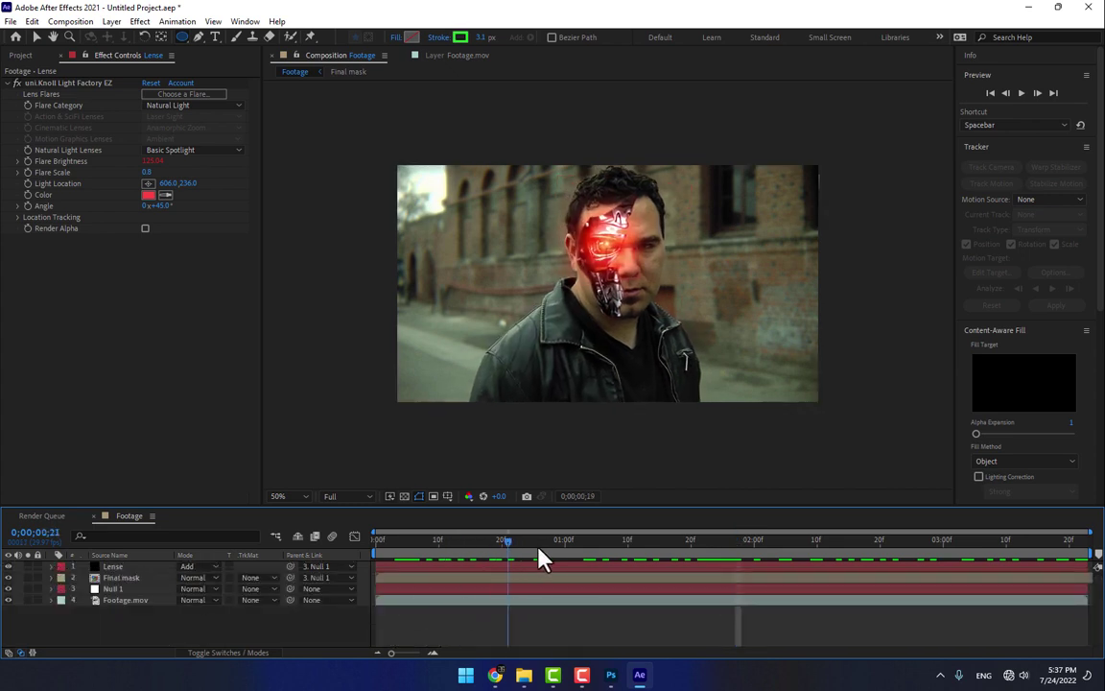